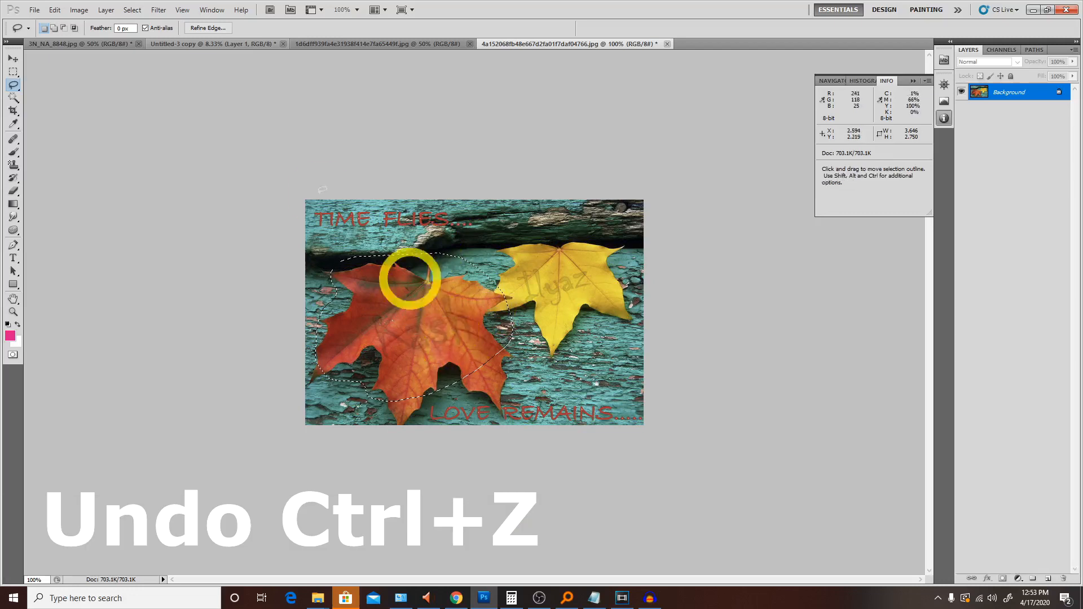
Step forward in the history to reapply the white fill over the red leaf
key("shift+ctrl+z")
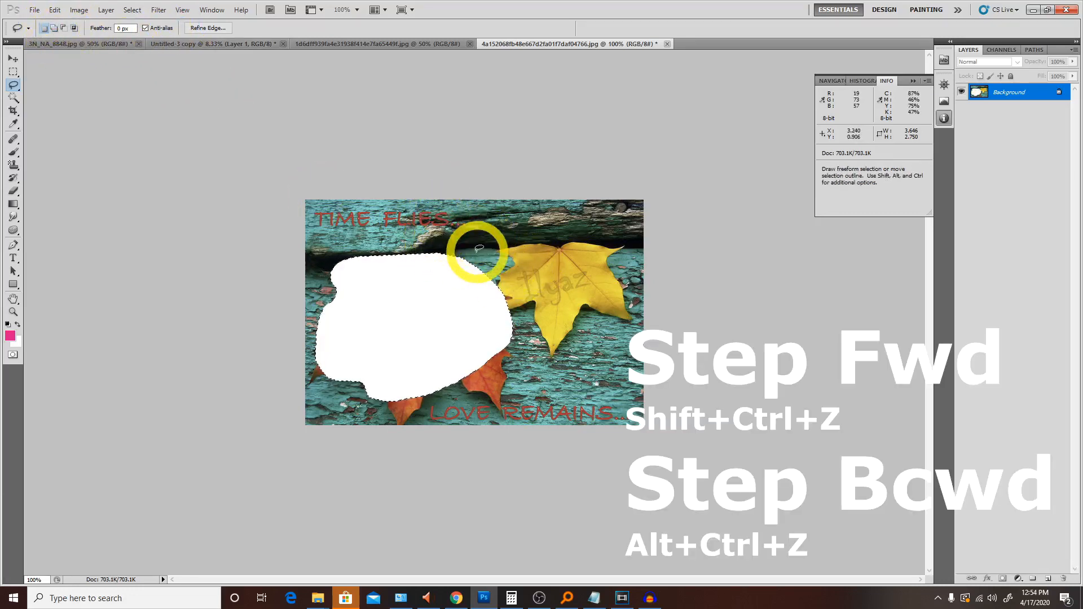
left_click(55, 10)
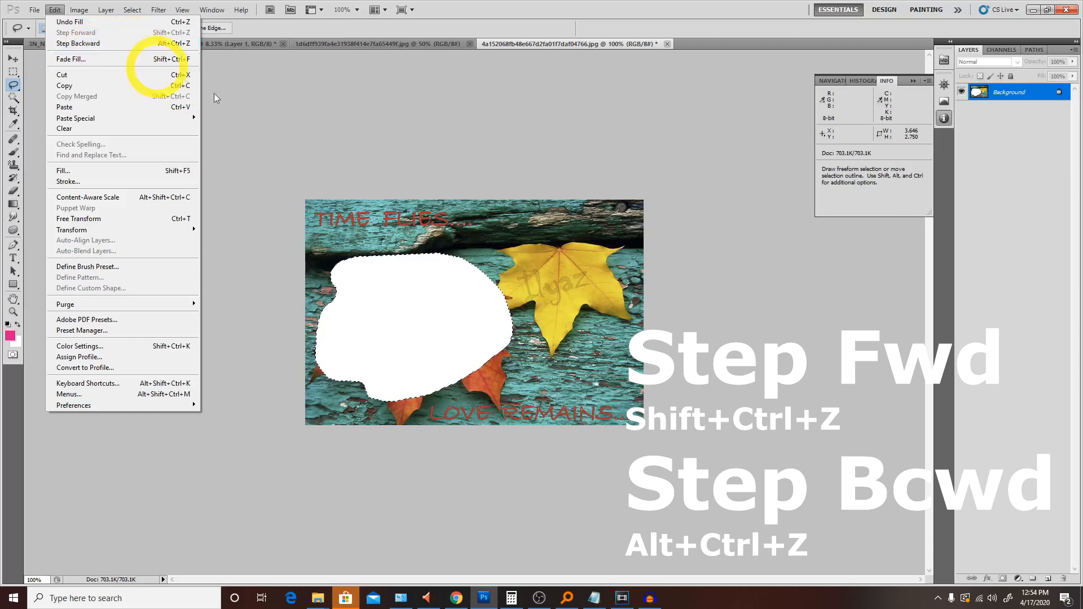
left_click(519, 247)
Lasso four small areas beside, on and below the yellow leaf and over the TIME FLIES text, filling each with the white background colour
left_click_drag(524, 222, 508, 238)
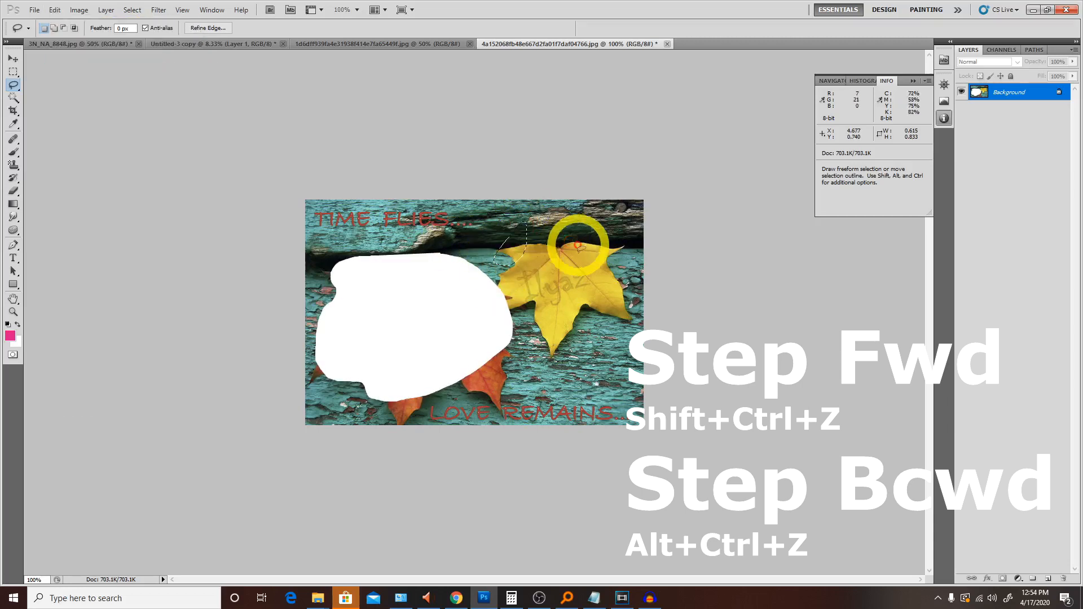
key("ctrl+Delete")
left_click_drag(616, 277, 620, 277)
key("ctrl")
key("ctrl+Delete")
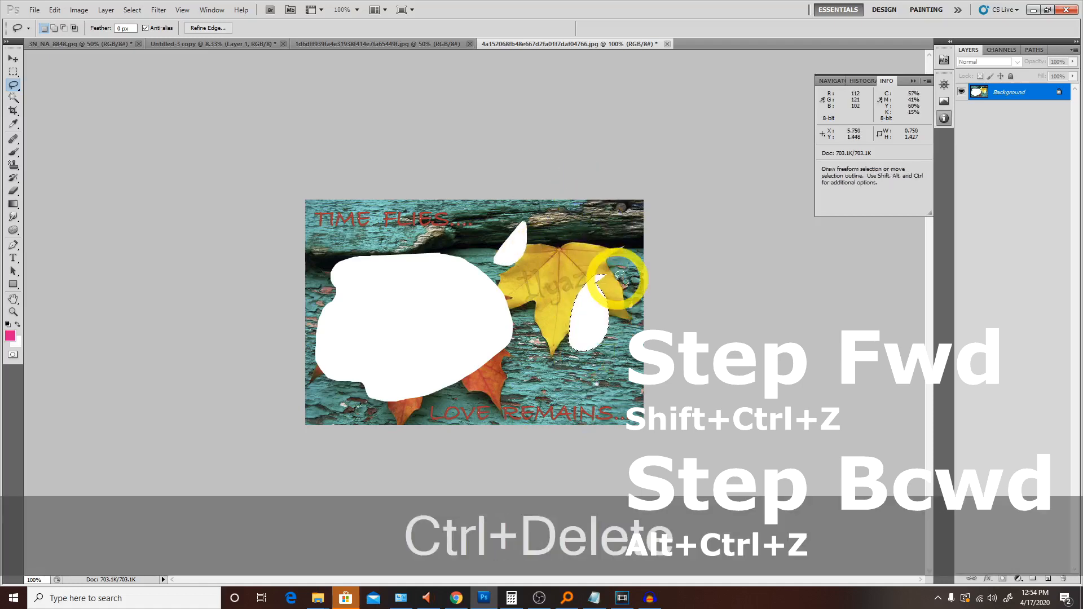
left_click_drag(545, 384, 552, 369)
key("ctrl+Delete")
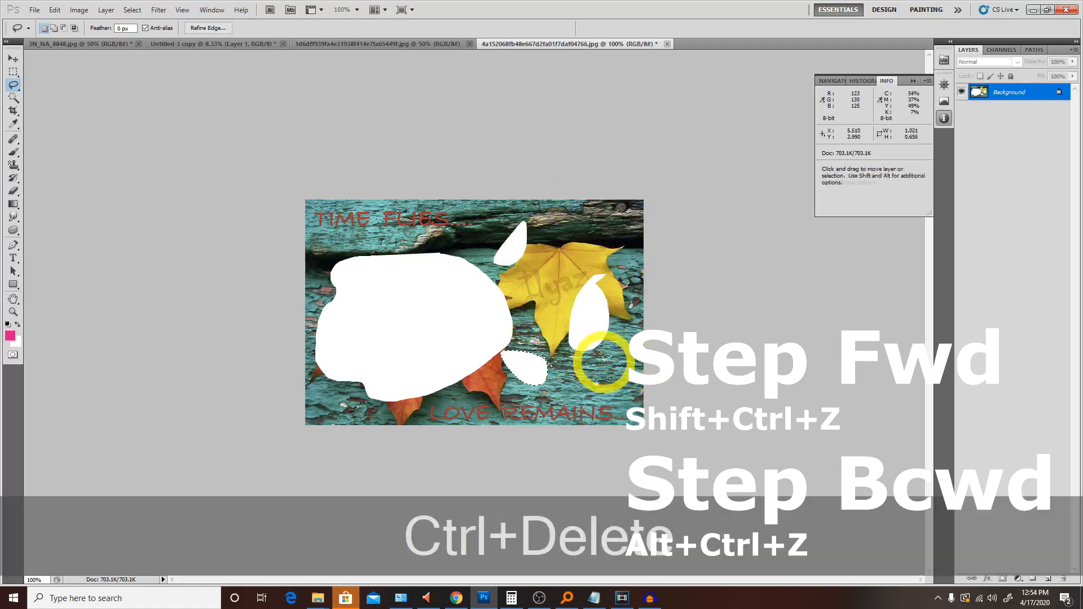
left_click_drag(440, 236, 449, 211)
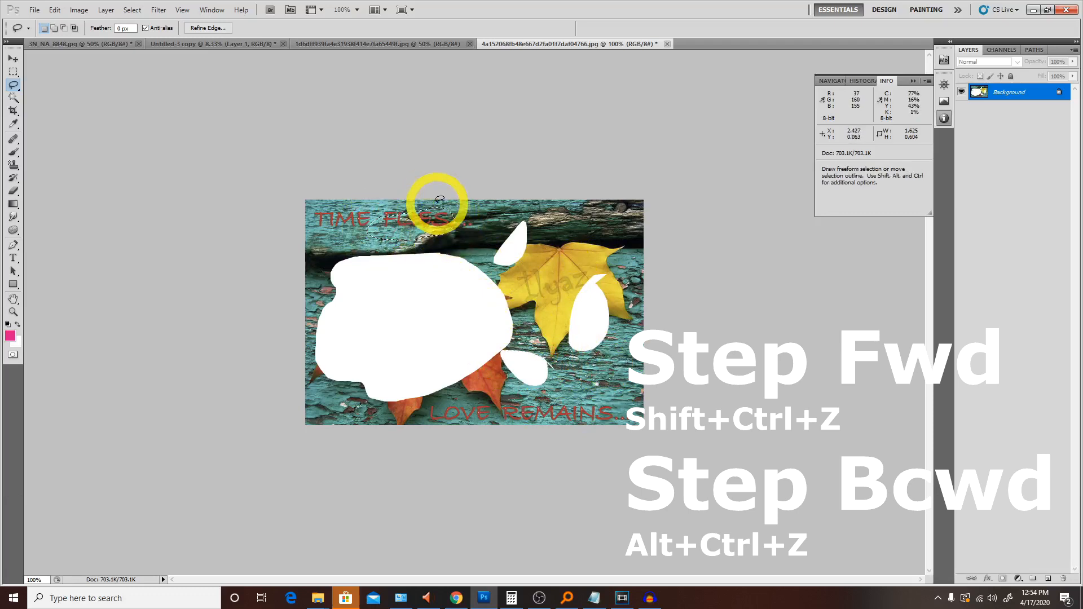
key("ctrl+Delete")
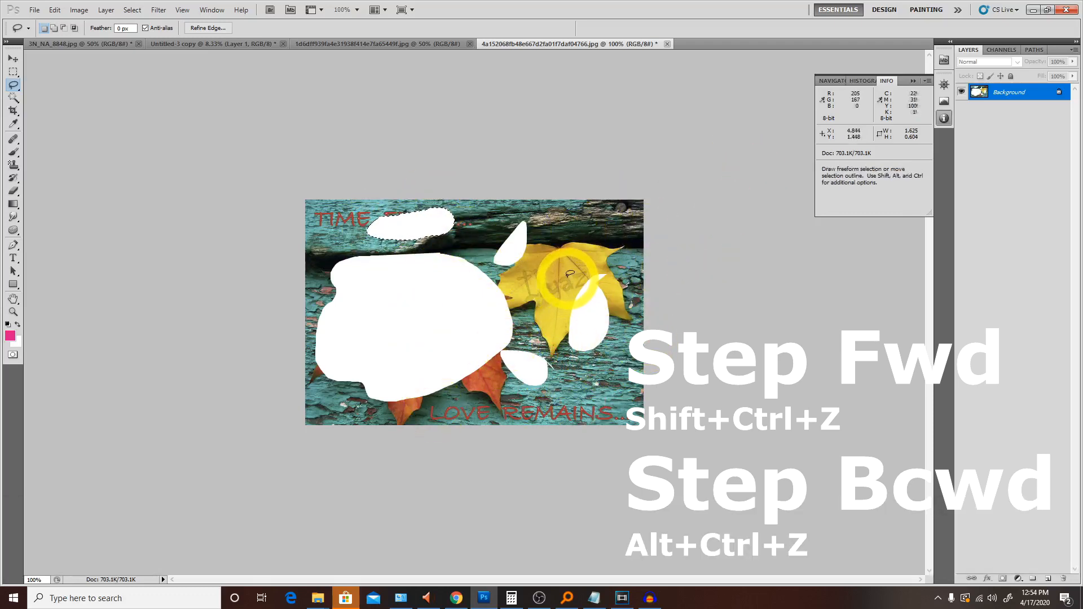
Step backward through the history until all the white fills, including the one over the red leaf, are removed
key("ctrl+alt")
key("ctrl+alt+z")
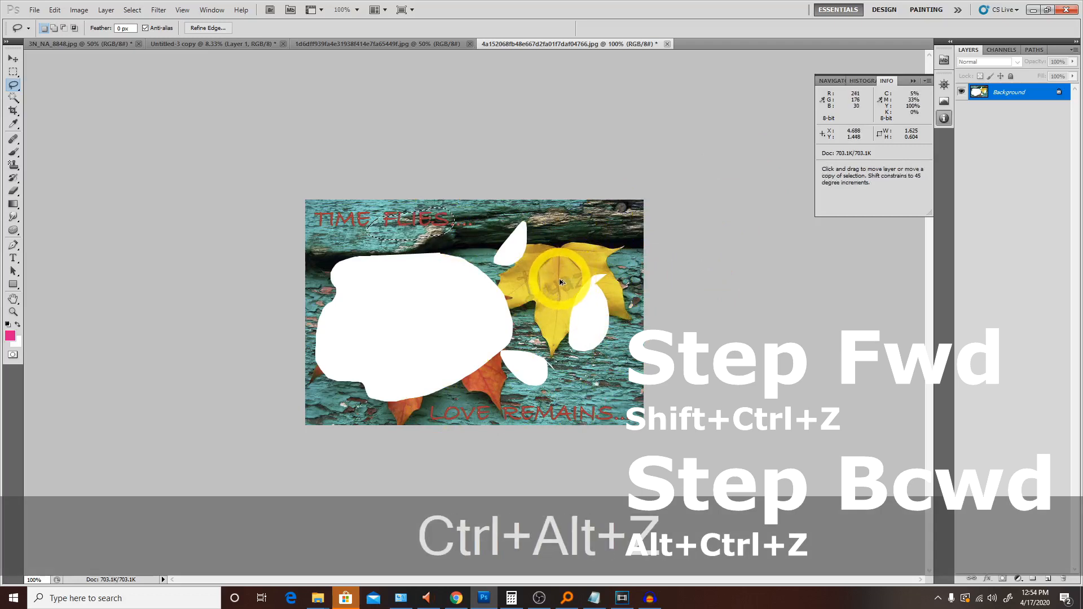
key("ctrl+alt+z")
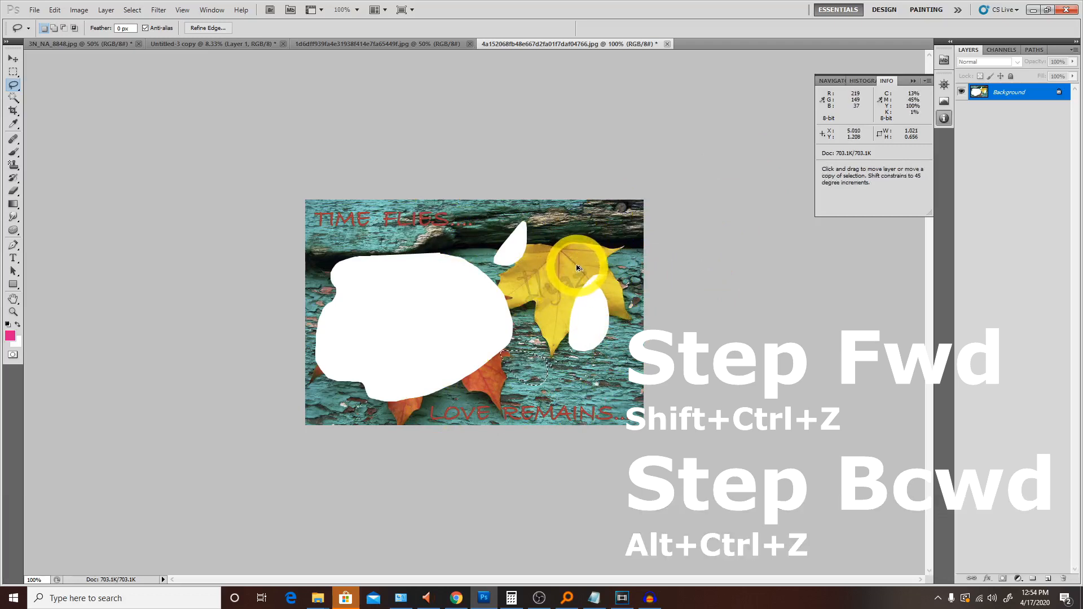
key("ctrl+alt+z")
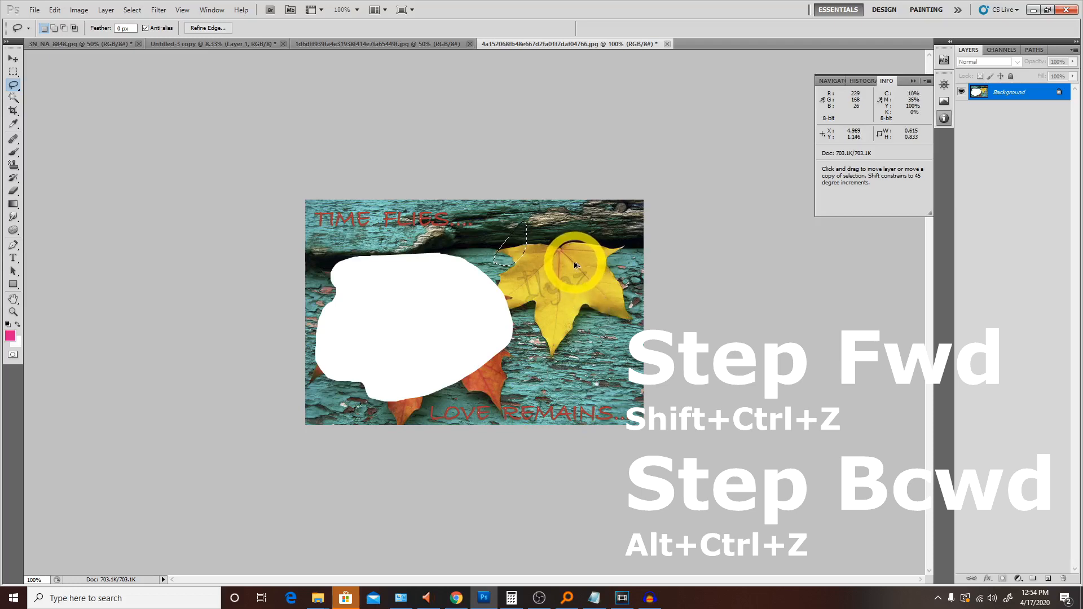
key("ctrl+alt+z")
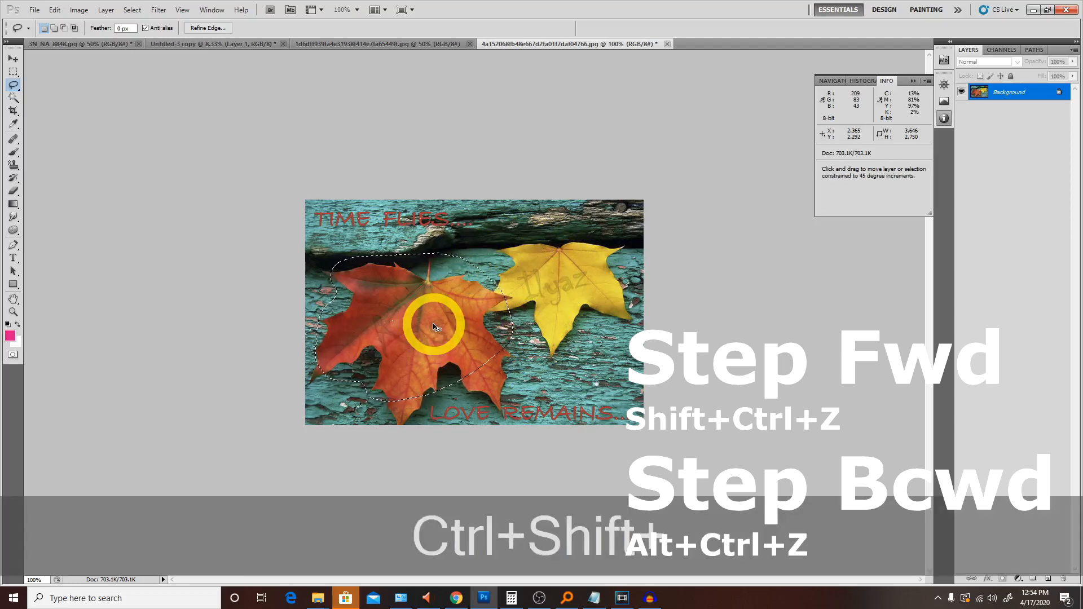
Step forward through the history to restore the white fills over the red leaf and around the yellow leaf
key("ctrl+shift+z")
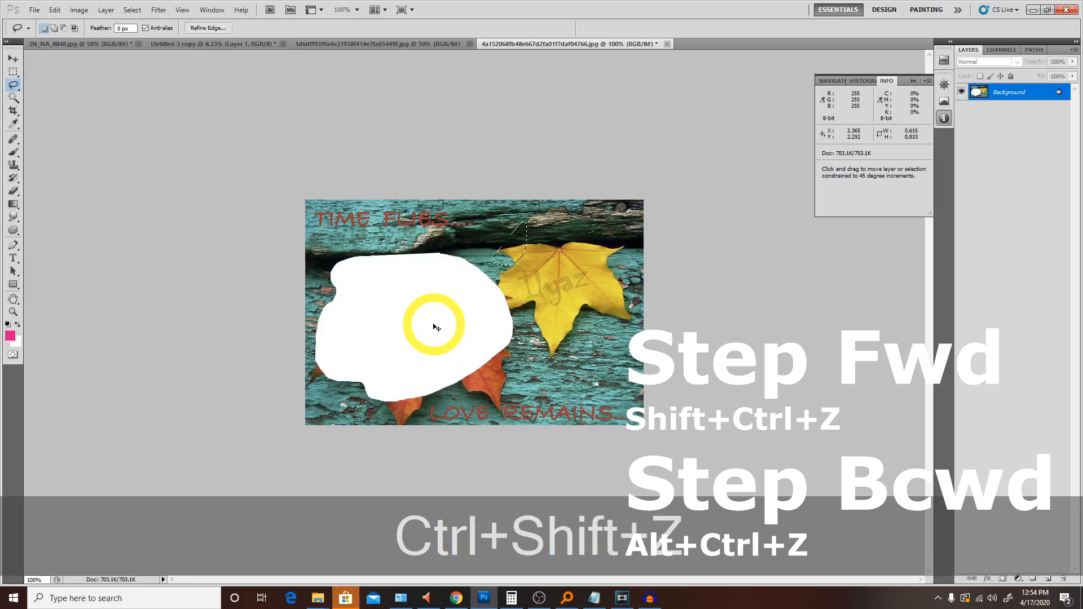
key("ctrl+shift+z")
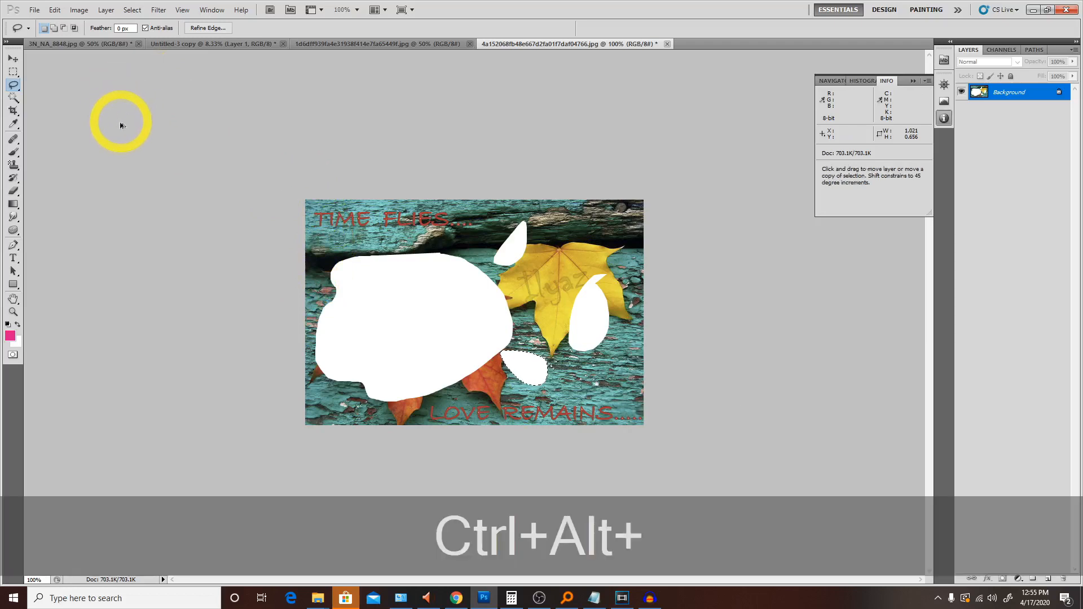
Step backward through the restored fills to return the image to its unfilled state
key("ctrl+alt+z")
key("ctrl+alt+z")
key("ctrl+alt+z")
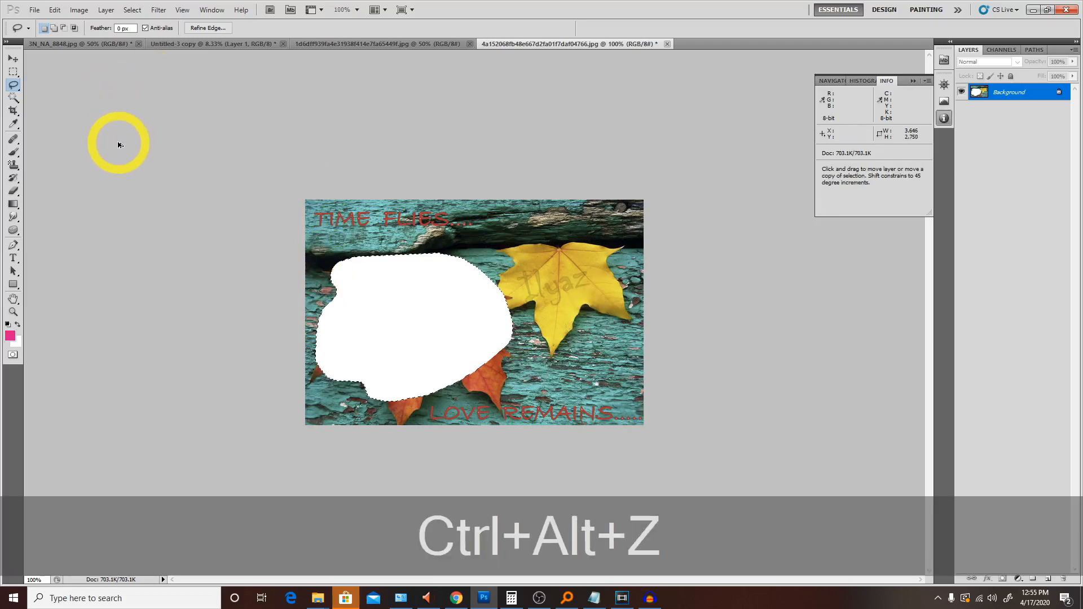
key("ctrl+alt+z")
left_click(54, 10)
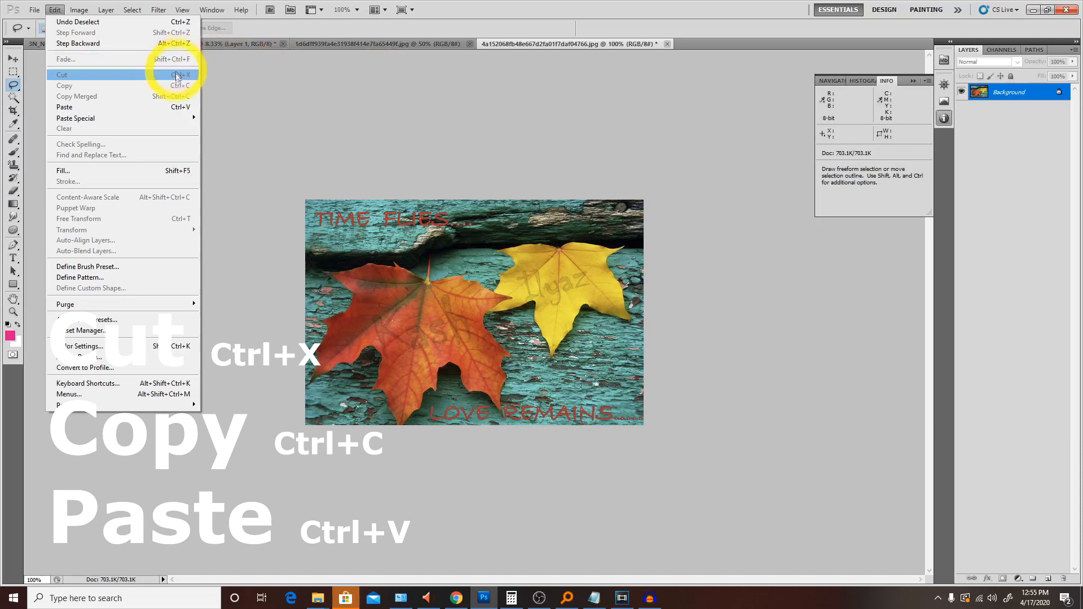
left_click(13, 72)
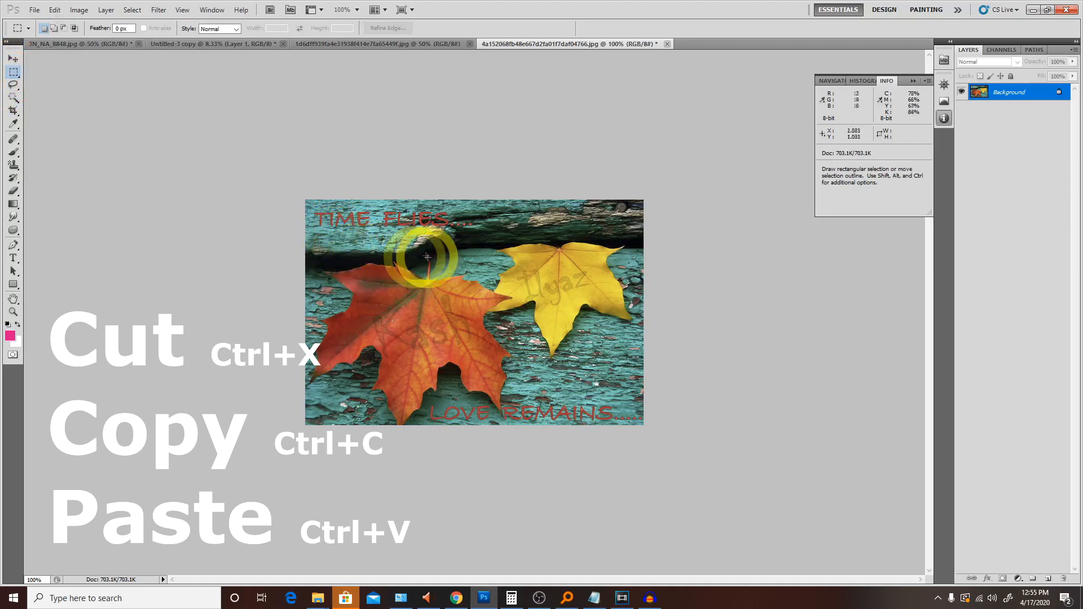
left_click(55, 10)
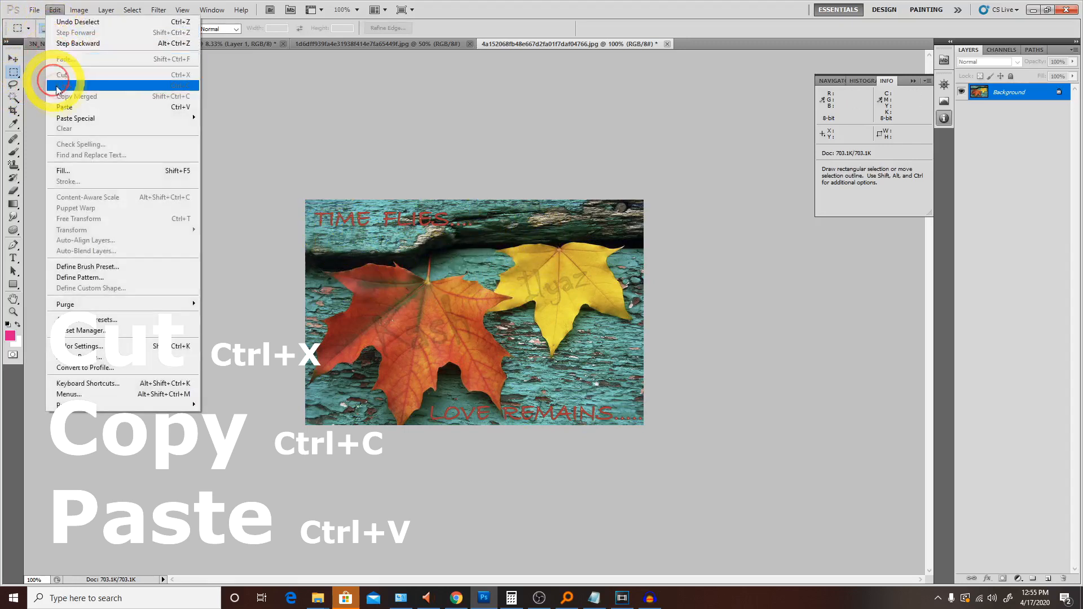
left_click(488, 176)
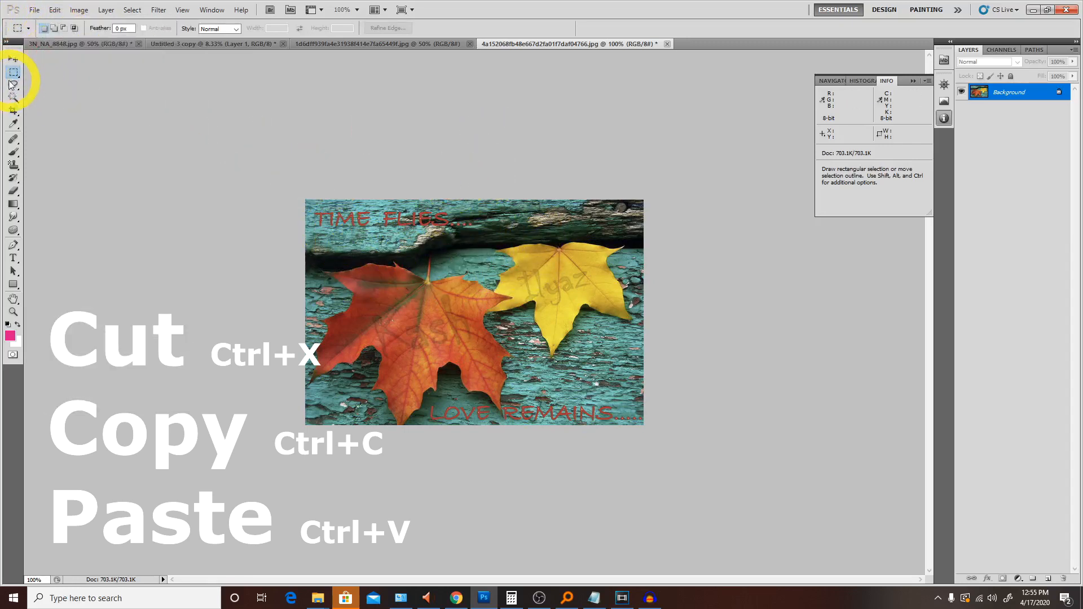
Draw a freehand Lasso selection around the red leaf and cut it from the background
left_click(14, 85)
mouse_move(395, 249)
left_mouse_down()
mouse_move(421, 261)
mouse_move(353, 256)
mouse_move(327, 273)
mouse_move(339, 285)
mouse_move(309, 379)
mouse_move(340, 374)
mouse_move(394, 431)
mouse_move(435, 395)
mouse_move(479, 406)
mouse_move(508, 386)
mouse_move(515, 331)
mouse_move(485, 281)
mouse_move(423, 256)
left_mouse_up()
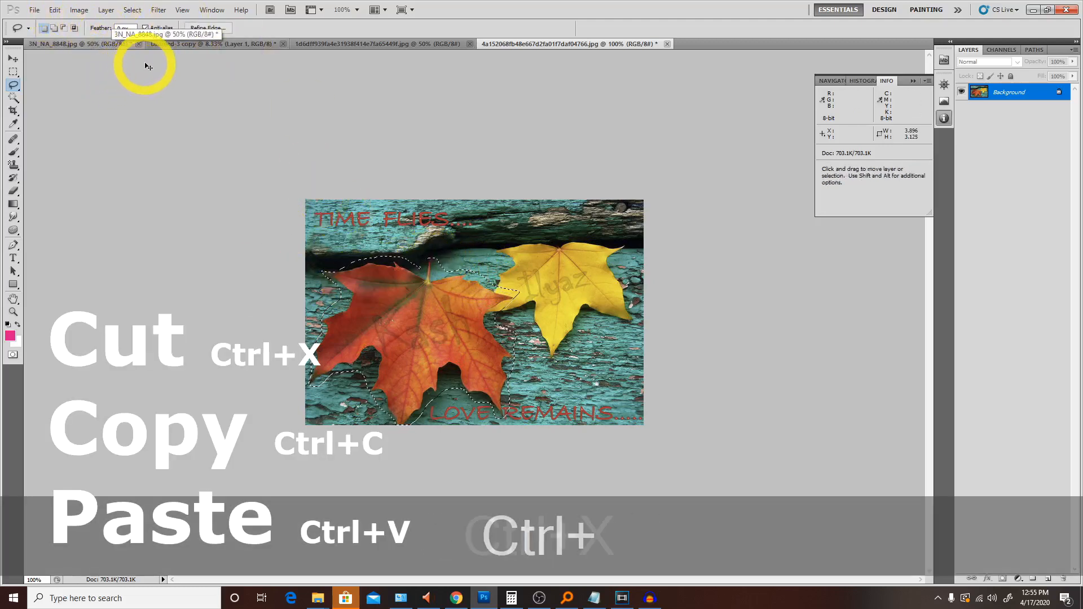
key("ctrl+x")
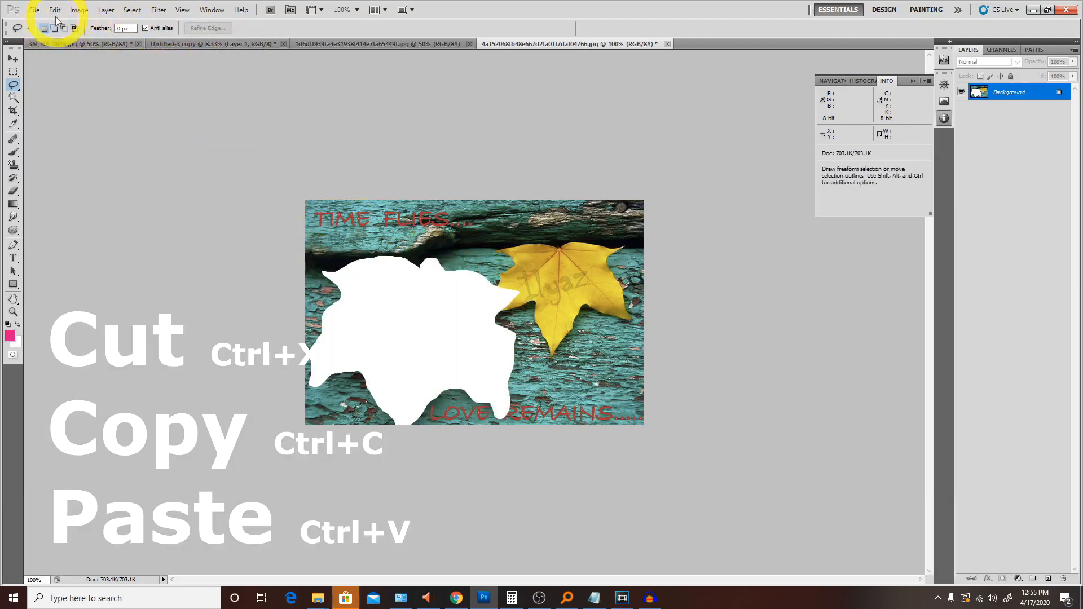
left_click(54, 11)
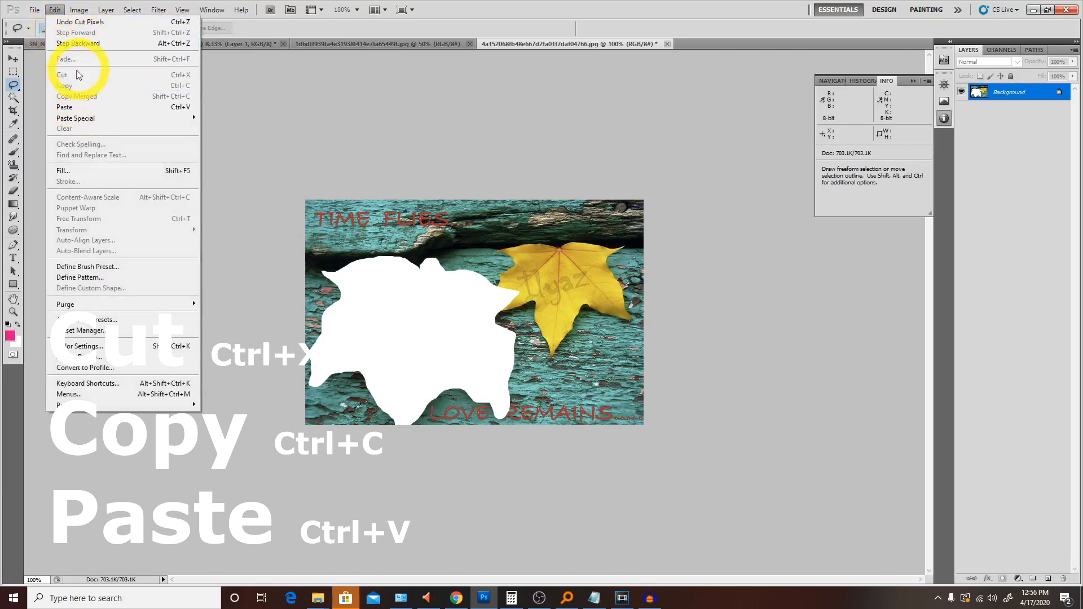
left_click(464, 24)
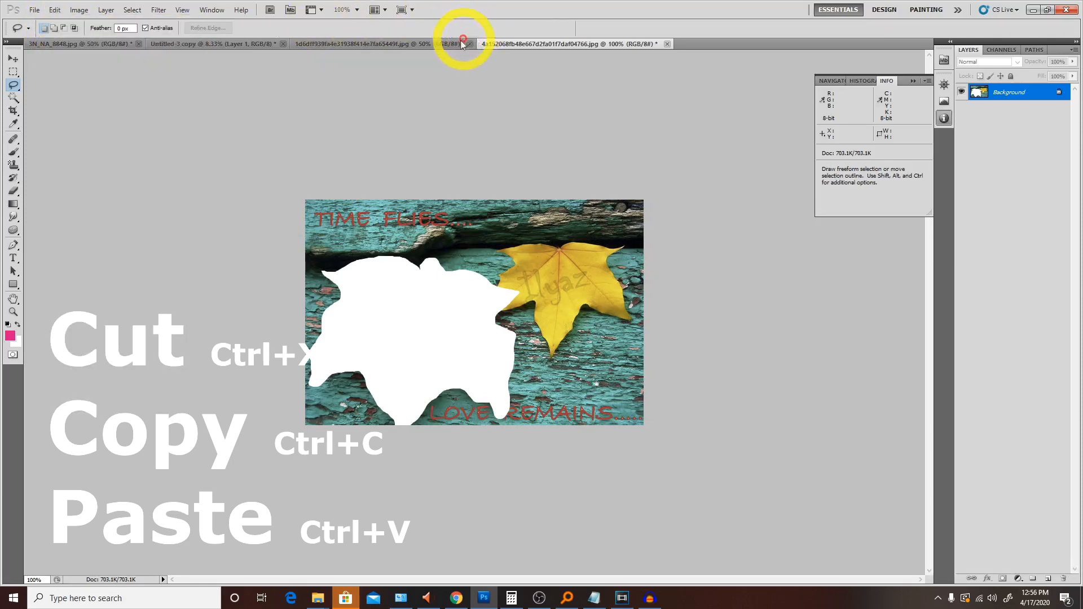
Step backward to undo the cut and cut the selected red leaf again
key("ctrl+alt+z")
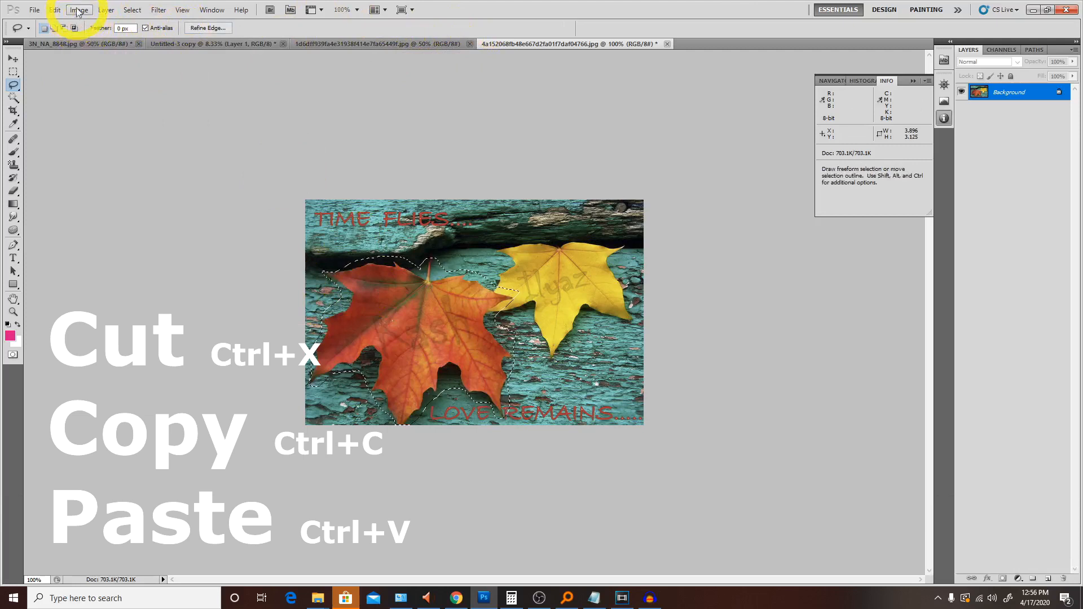
left_click(55, 10)
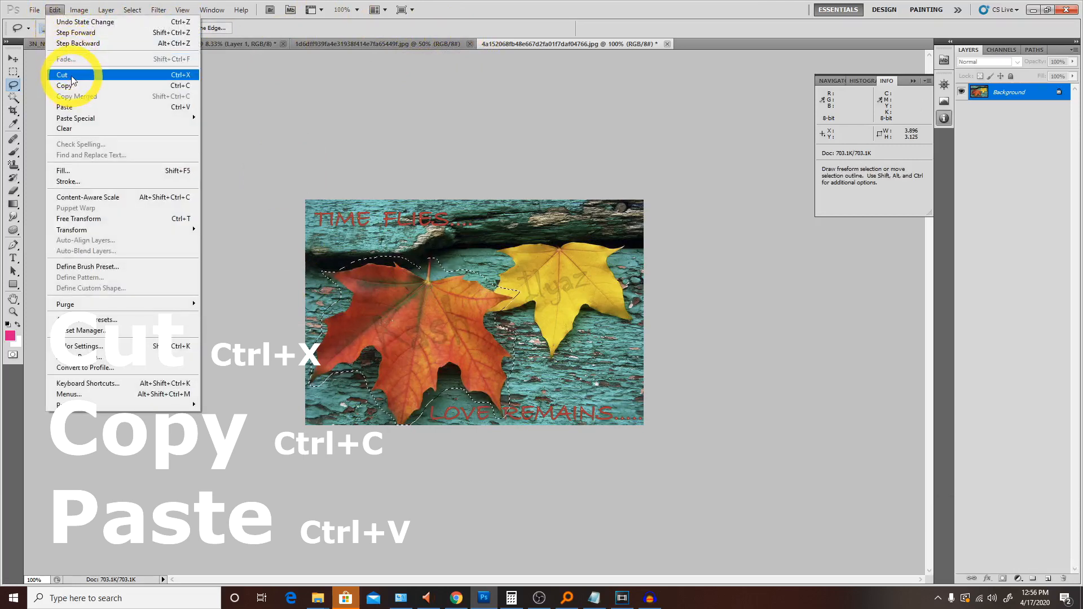
left_click(101, 80)
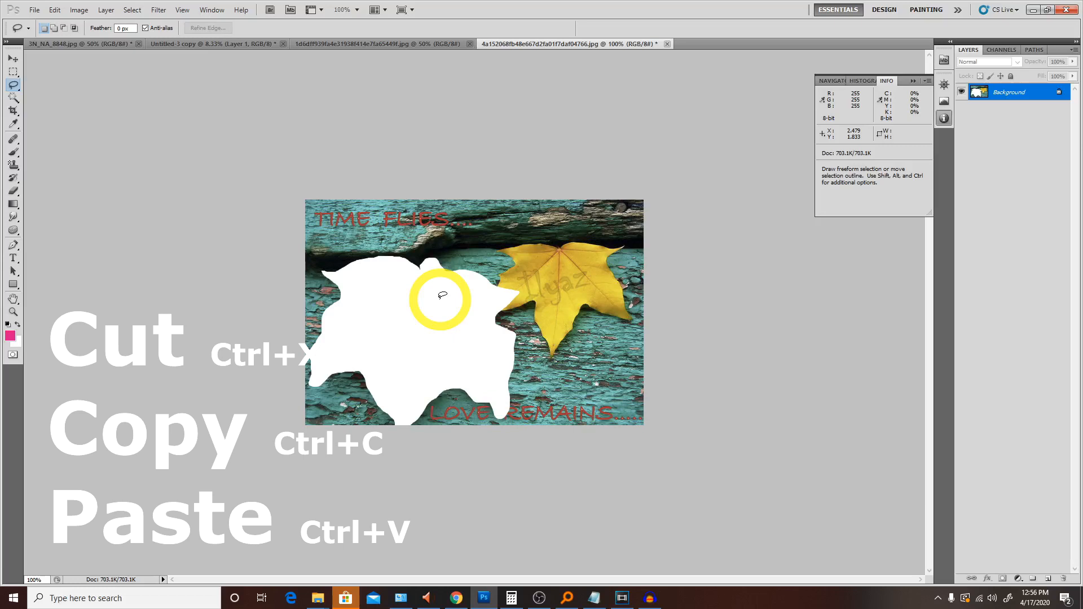
Paste the cut red leaf as a new layer and undo the paste
key("ctrl")
key("ctrl+v")
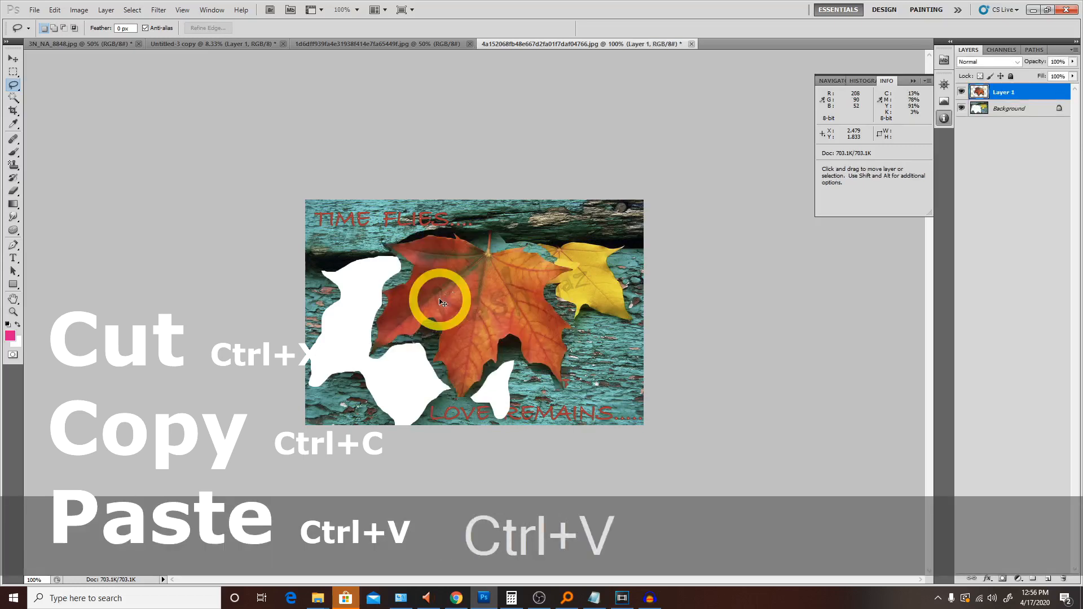
key("ctrl")
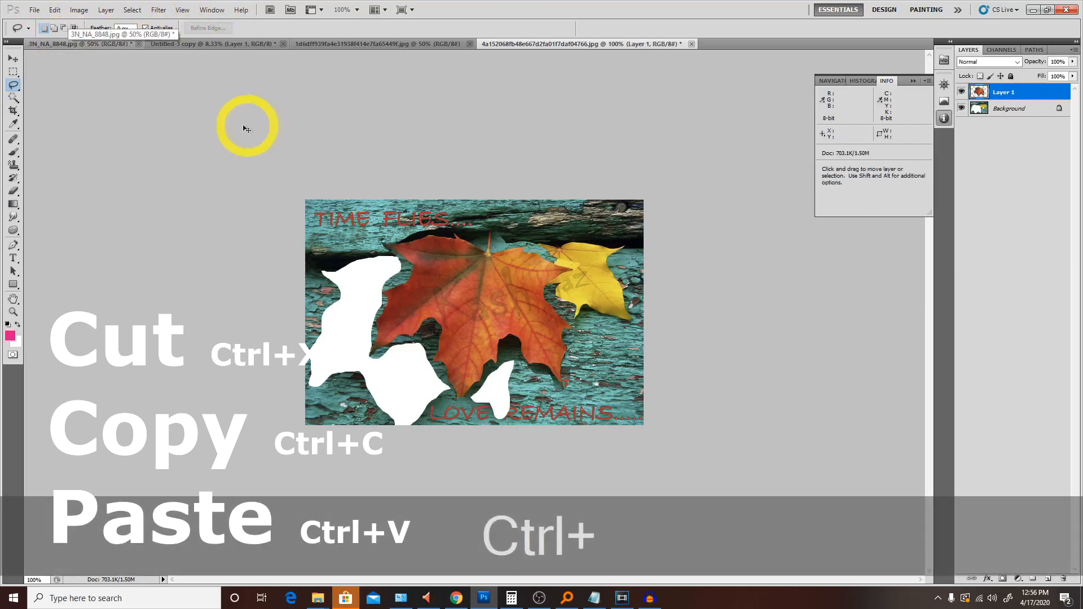
key("ctrl+z")
Paste the cut red leaf four times, each copy on its own layer
left_click(54, 9)
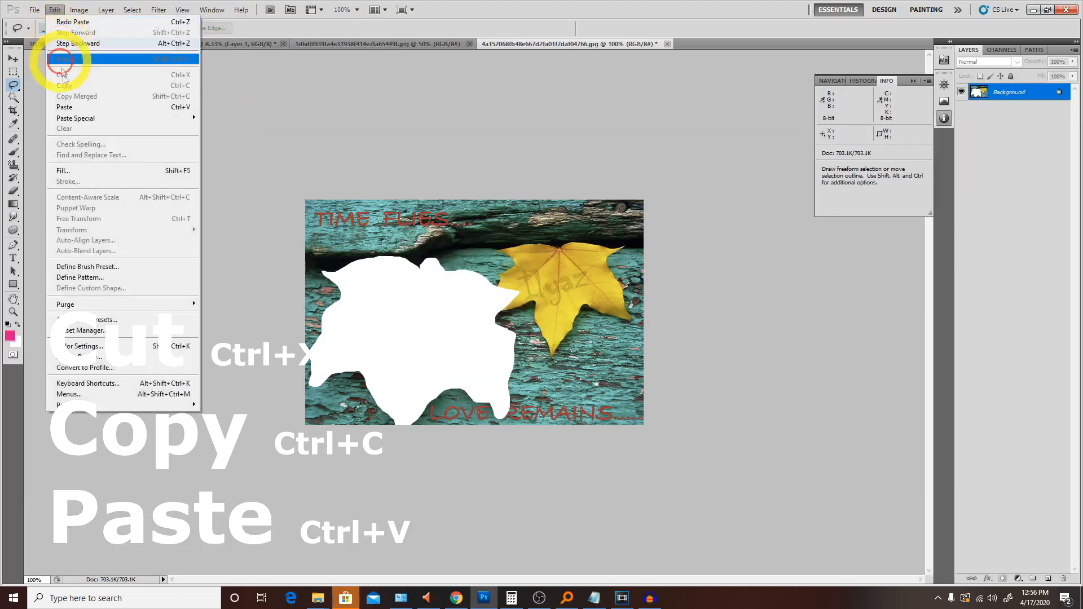
left_click(67, 107)
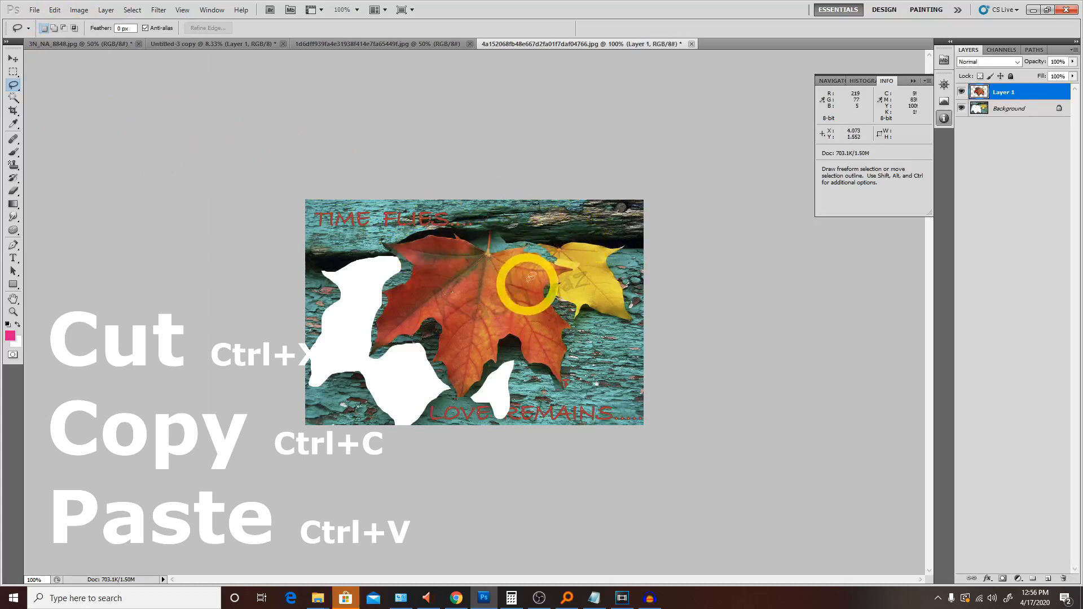
key("ctrl")
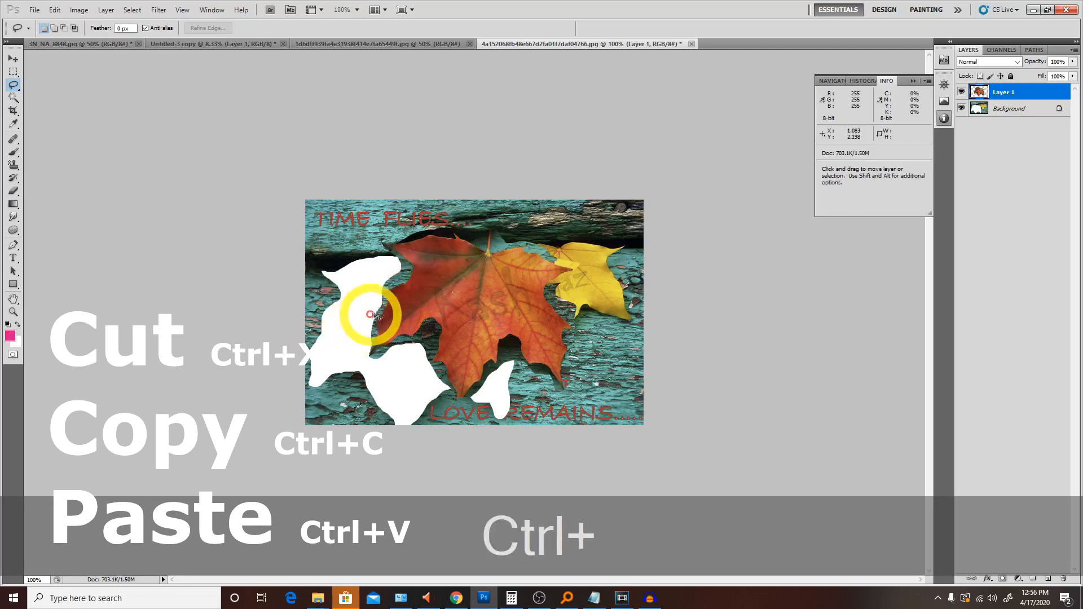
key("ctrl+v")
key("ctrl+v")
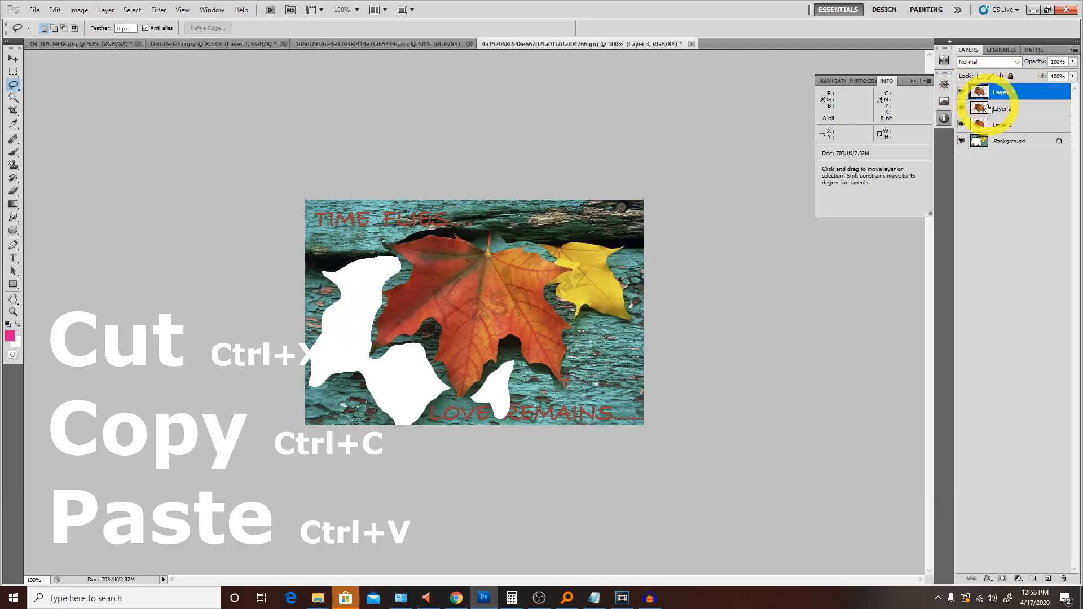
key("ctrl+v")
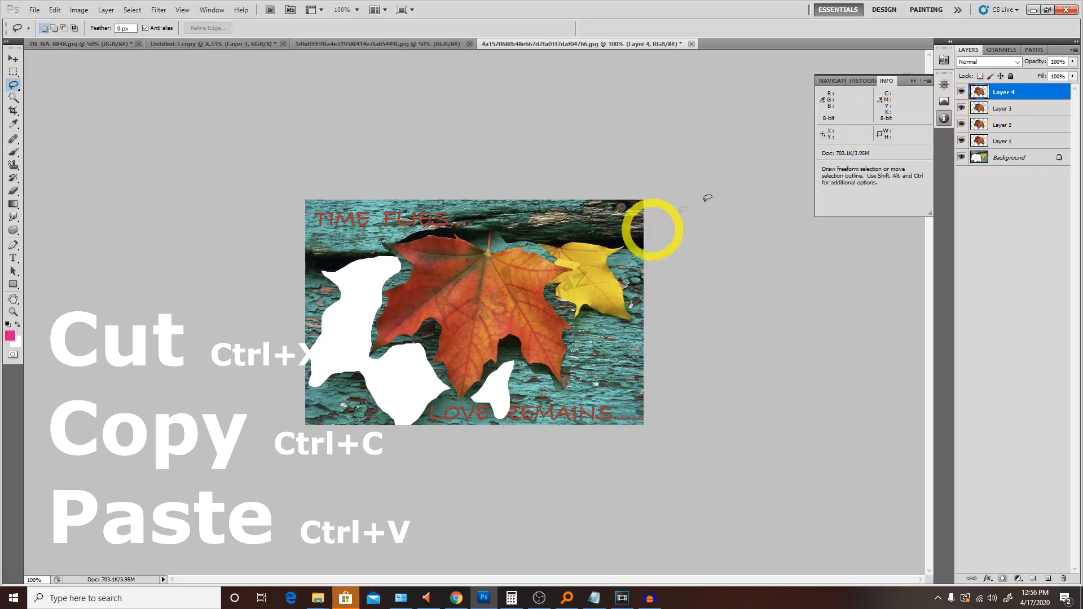
Hide the four pasted leaf layers and show them again to check the stacked copies
left_click_drag(961, 97, 965, 140)
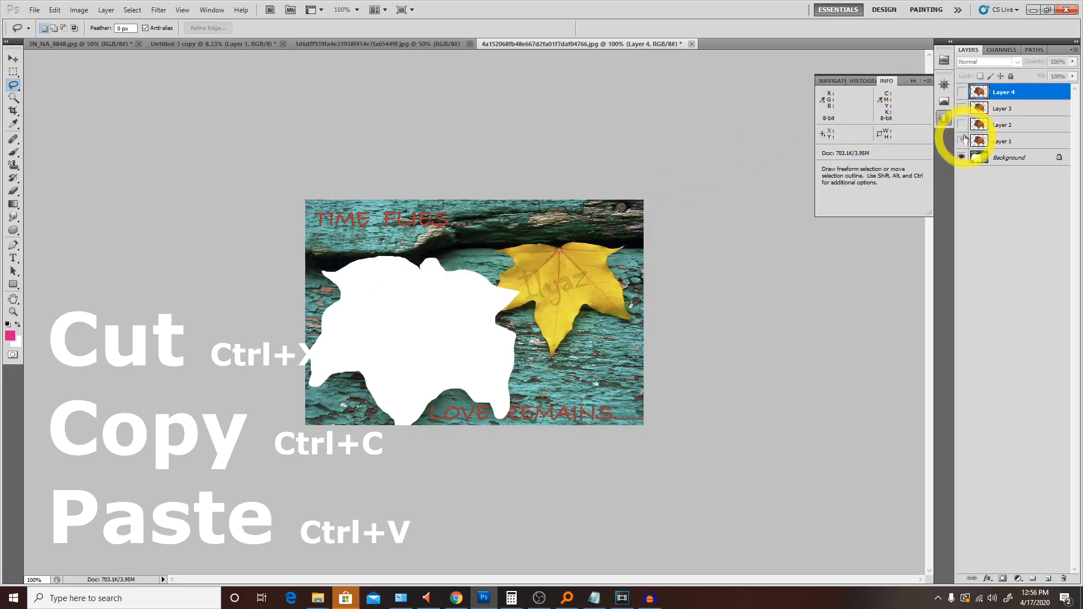
left_click(962, 122)
left_click(961, 107)
left_click(962, 105)
left_click(962, 104)
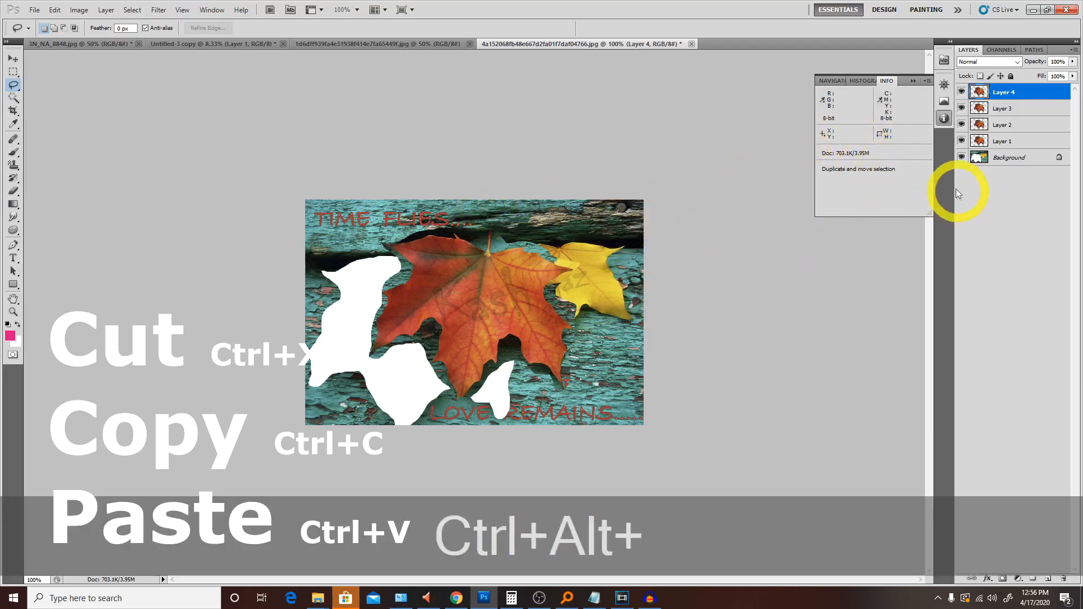
Step backward in the history to remove the two topmost pasted leaf layers
key("ctrl+alt+z")
key("ctrl+alt+z")
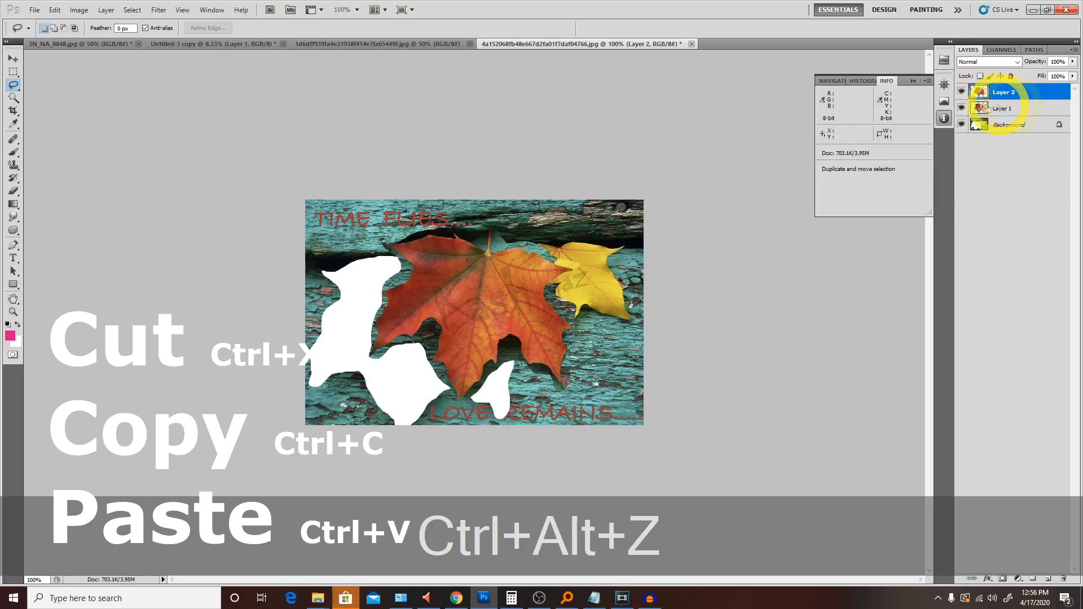
Step backward in the history past the remaining pasted layers and the cut to restore the selected red leaf
key("ctrl+alt+z")
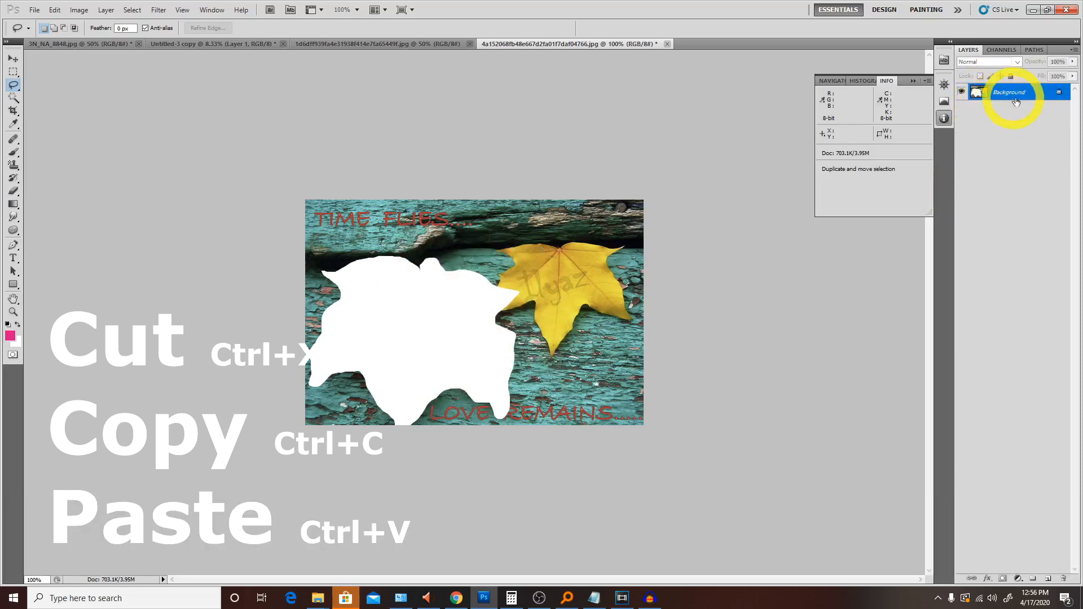
key("ctrl+alt+z")
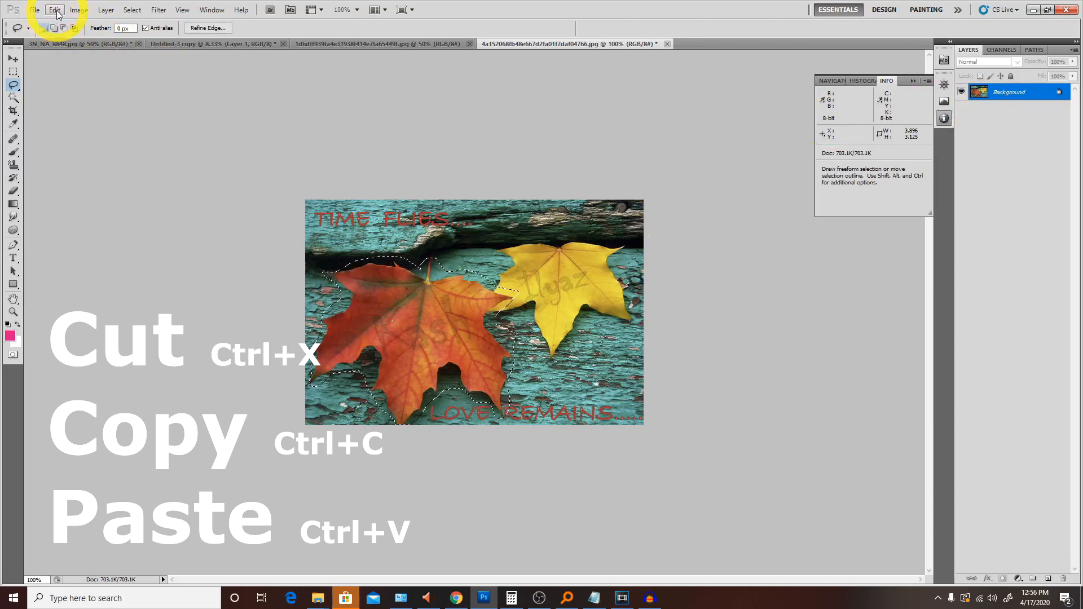
Copy the selected red leaf, paste it as a new layer and move the copy over the yellow leaf
left_click(55, 10)
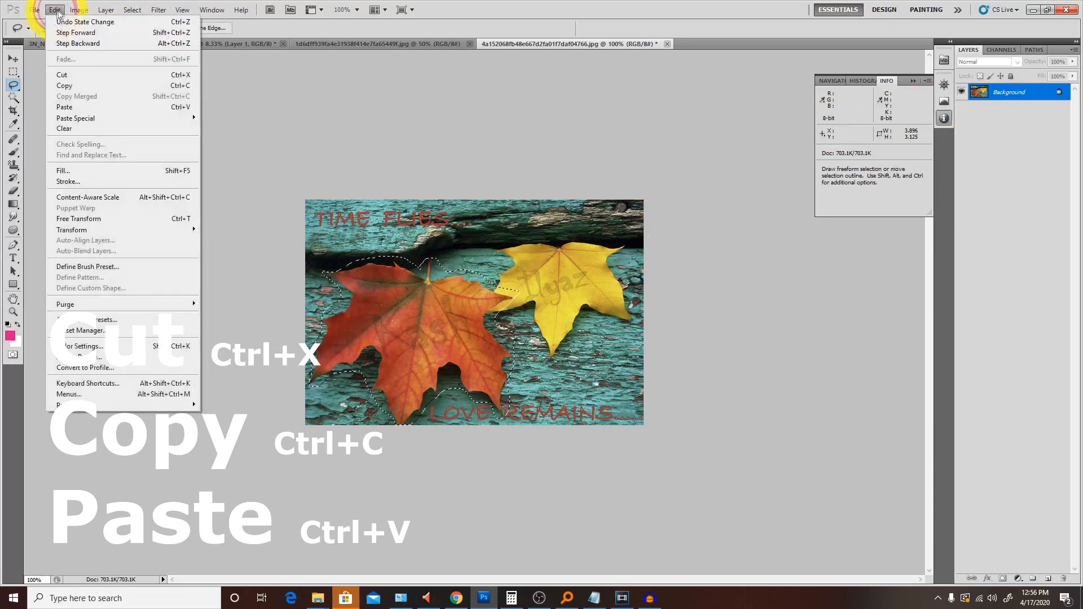
left_click(74, 86)
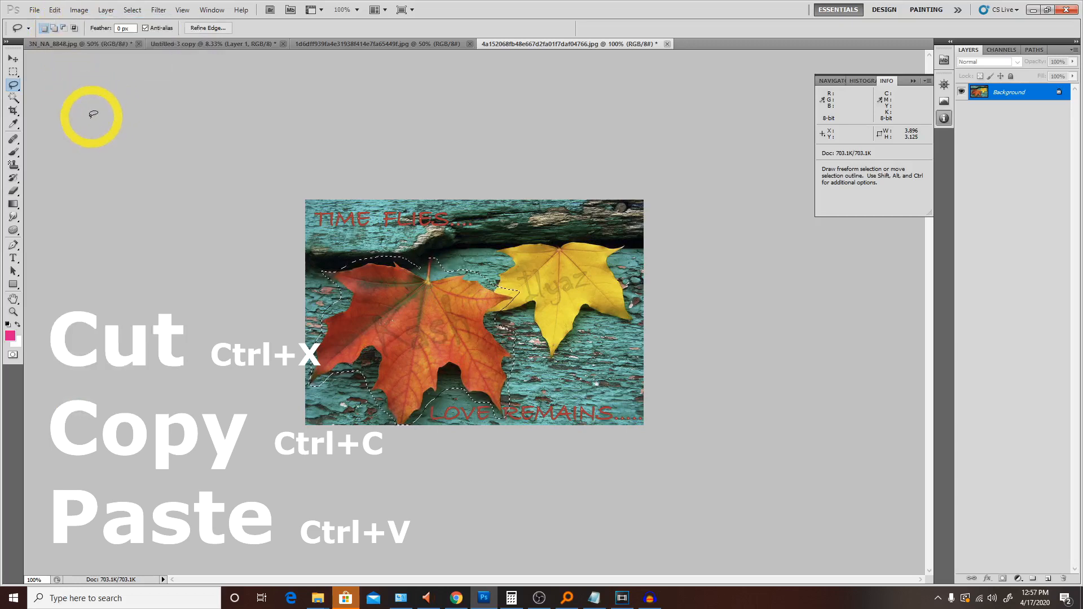
key("ctrl")
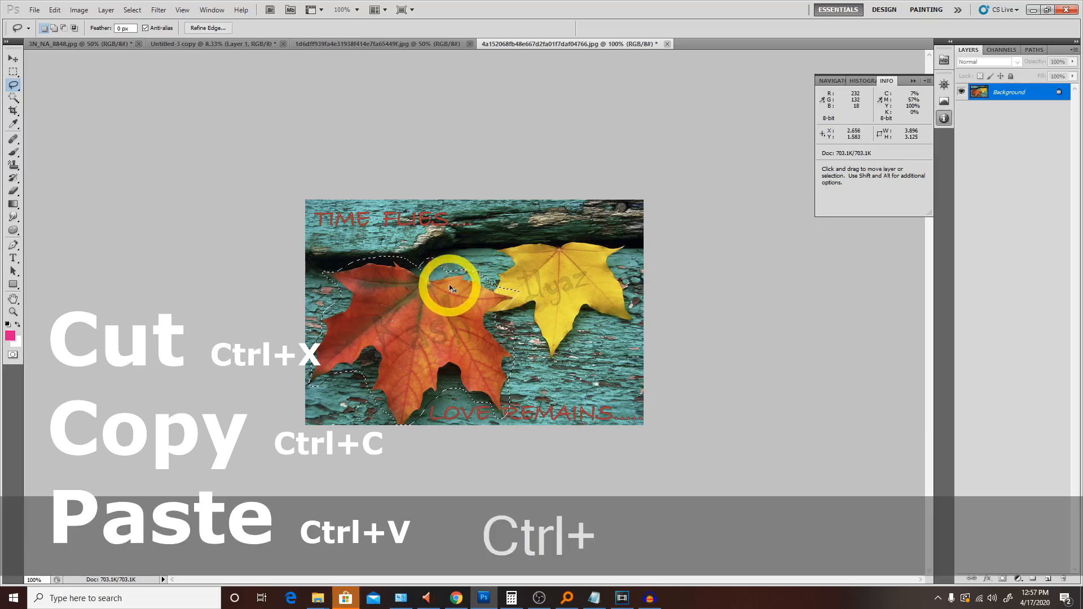
key("ctrl+v")
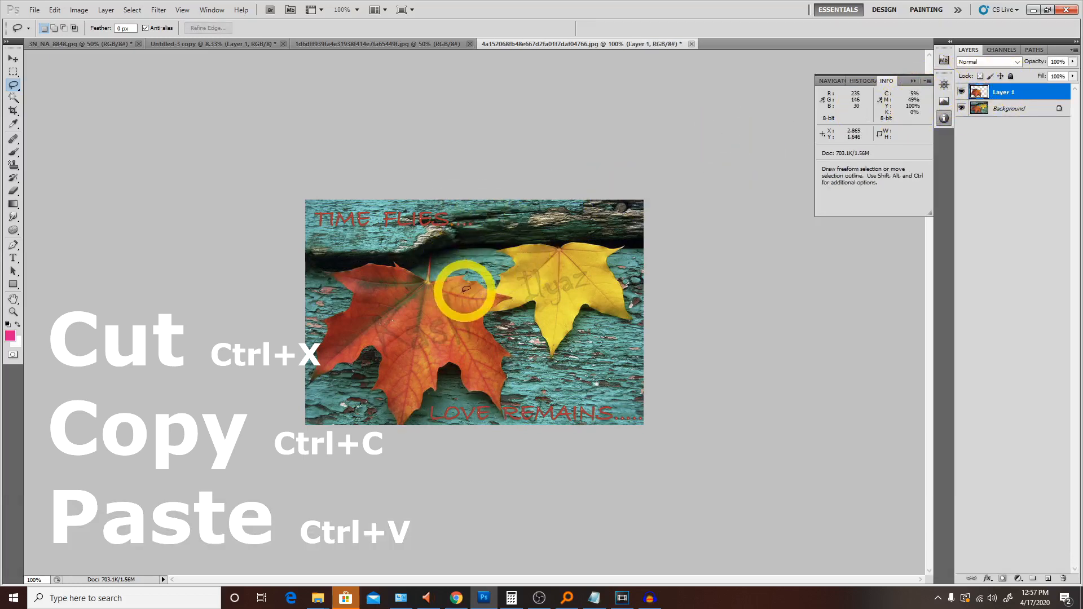
left_click_drag(466, 298, 537, 287)
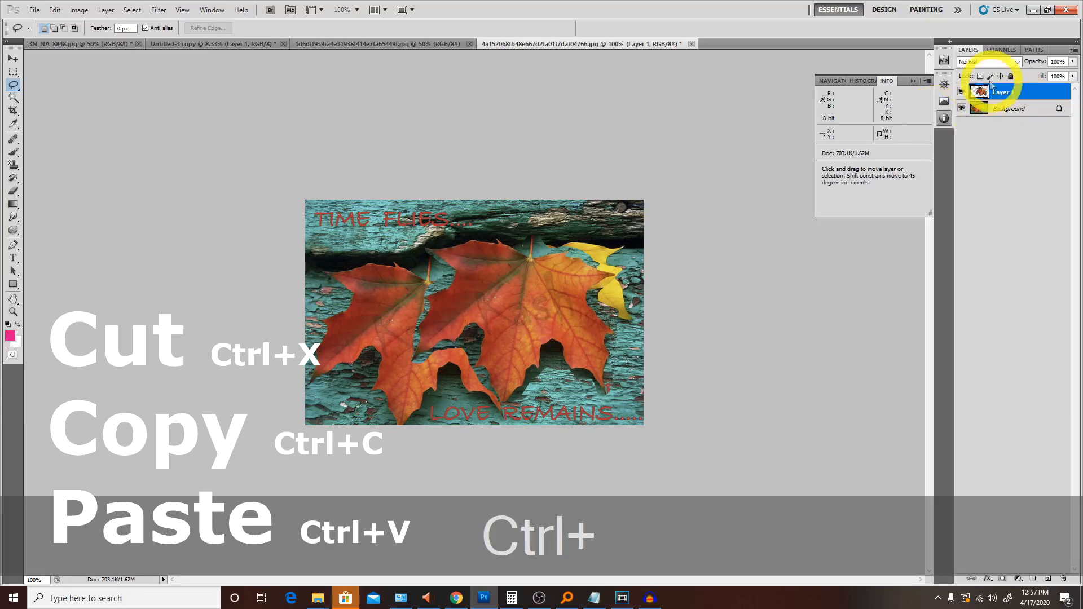
Hide and show the pasted leaf layer to compare the copy with the intact background photo
left_click(961, 92)
left_click(961, 92)
left_click(962, 97)
left_click(962, 97)
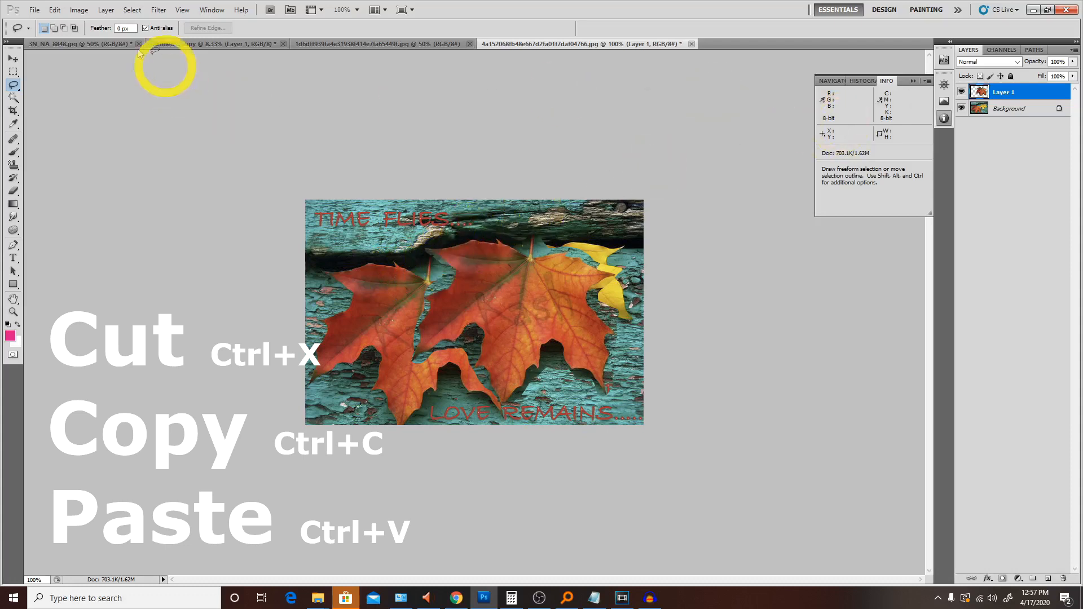
Paste the copied leaf in place as a second layer and move it below and between the other two red leaves
left_click(54, 10)
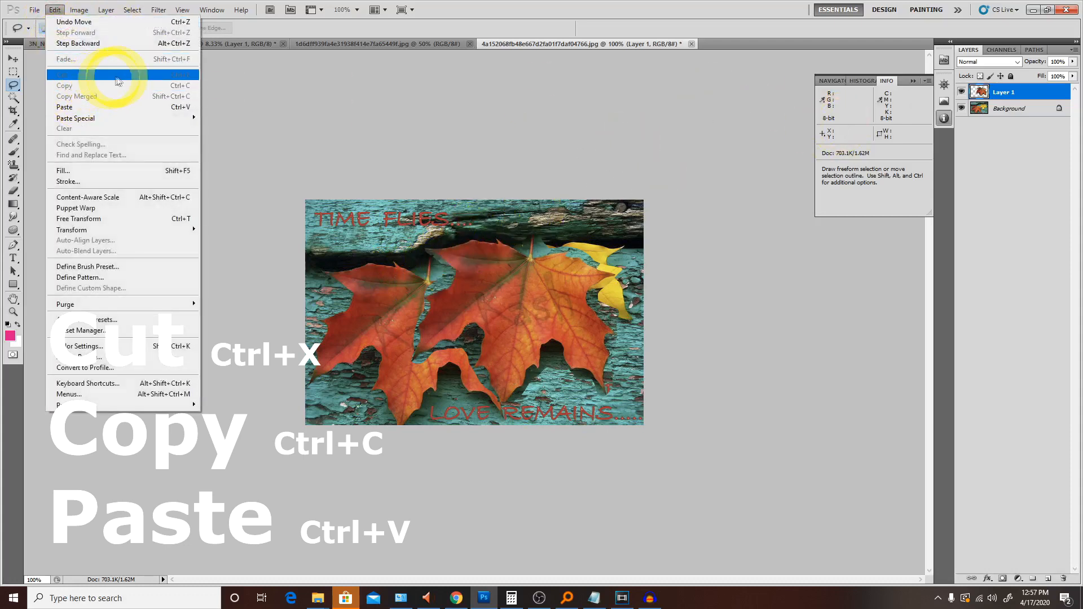
mouse_move(116, 123)
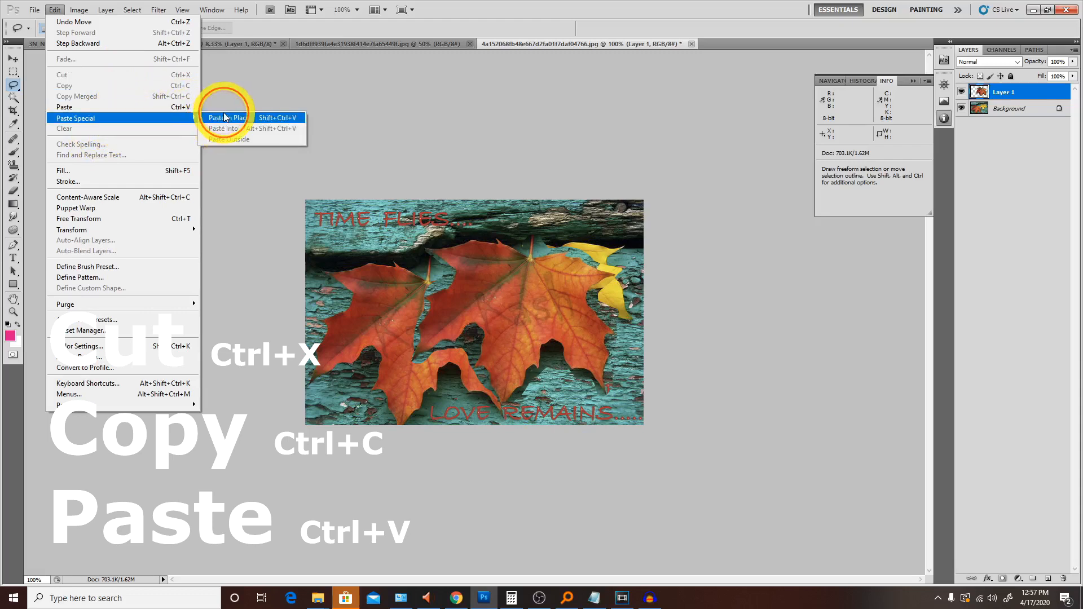
left_click(254, 118)
mouse_move(496, 290)
left_mouse_down()
mouse_move(456, 320)
mouse_move(513, 307)
mouse_move(530, 338)
mouse_move(481, 314)
left_mouse_up()
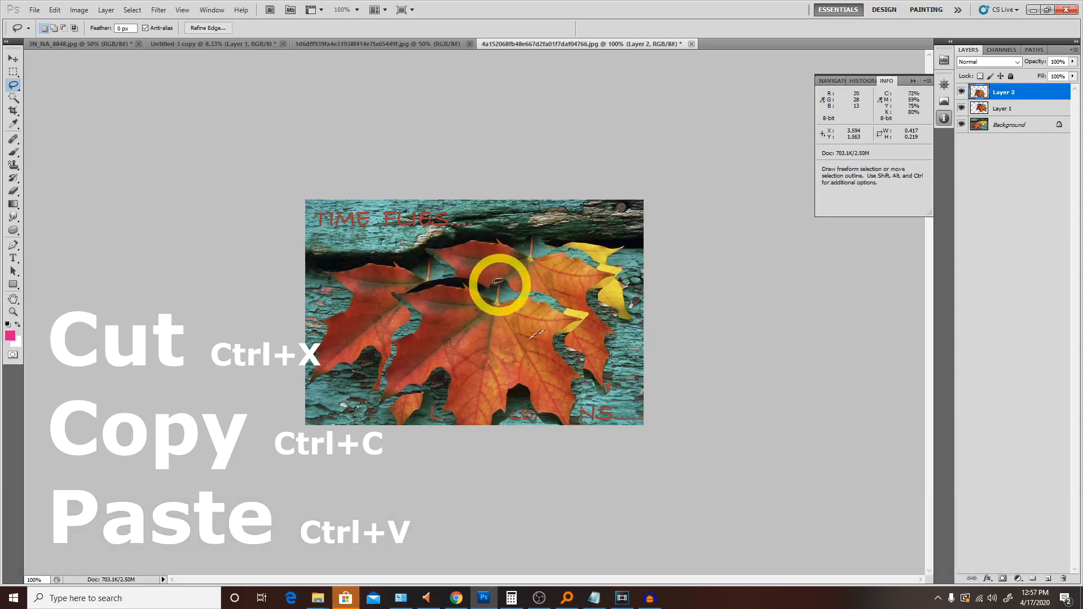
Undo and redo the last move of the second pasted leaf
key("ctrl+z")
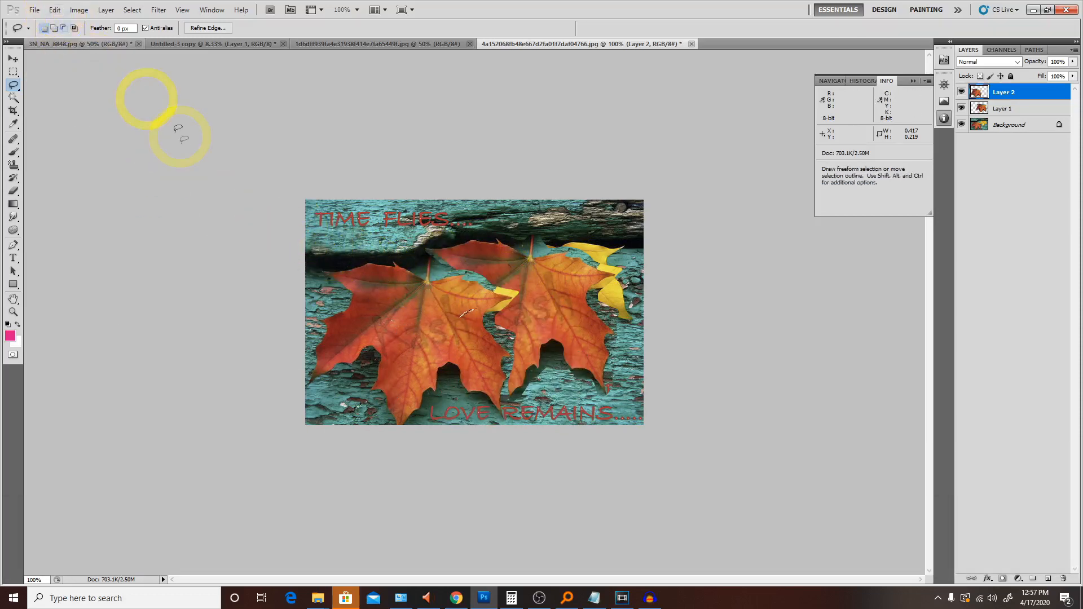
key("ctrl+z")
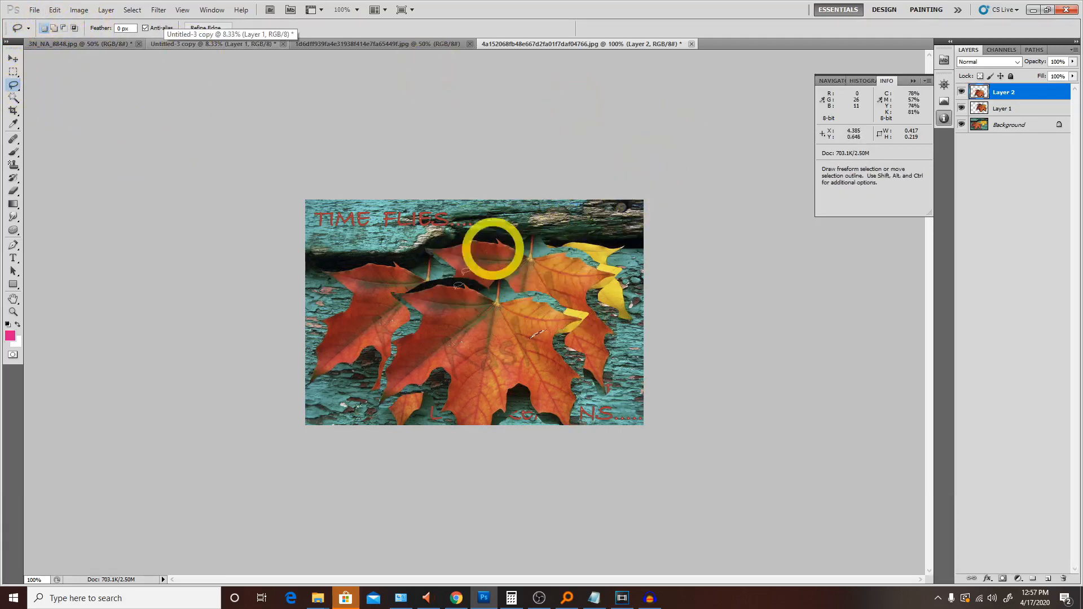
Step backward in the history to remove both pasted leaf layers, and deselect the red leaf
key("ctrl+alt+z")
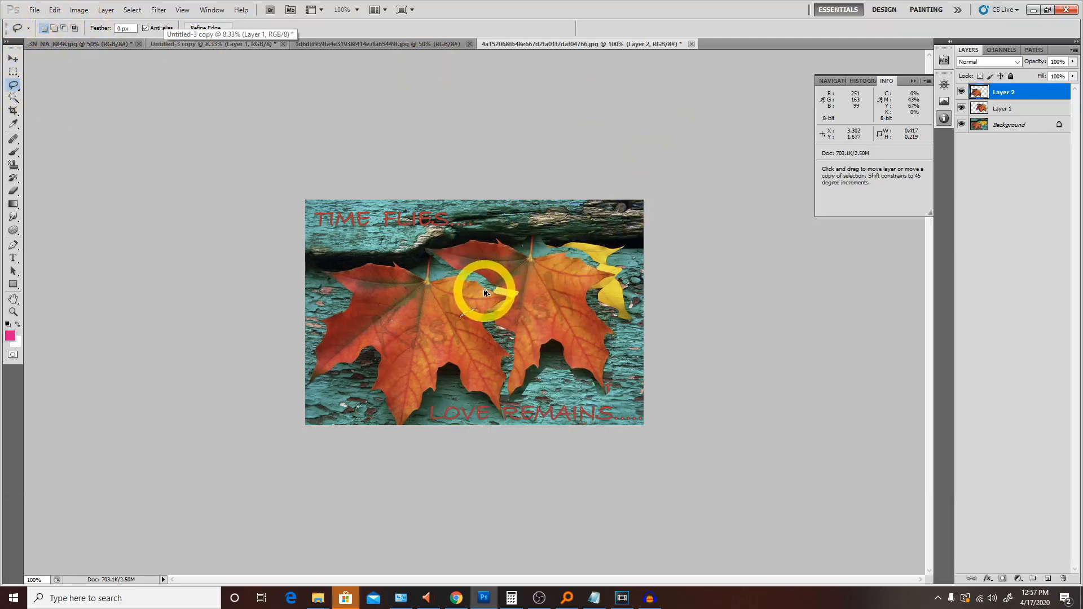
key("ctrl+alt+z")
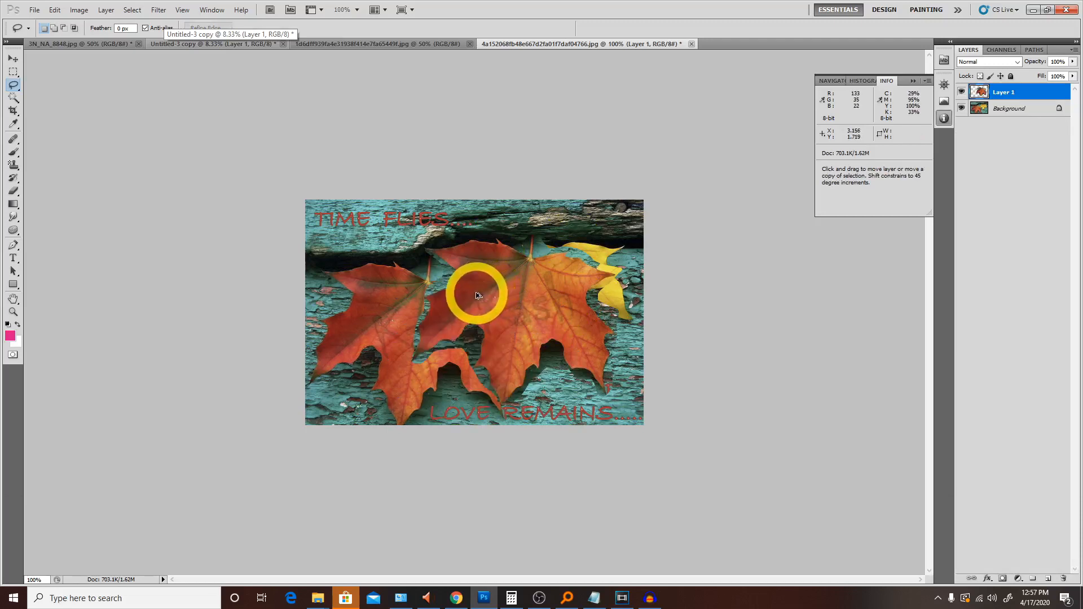
key("ctrl+alt+z")
key("ctrl+alt+z")
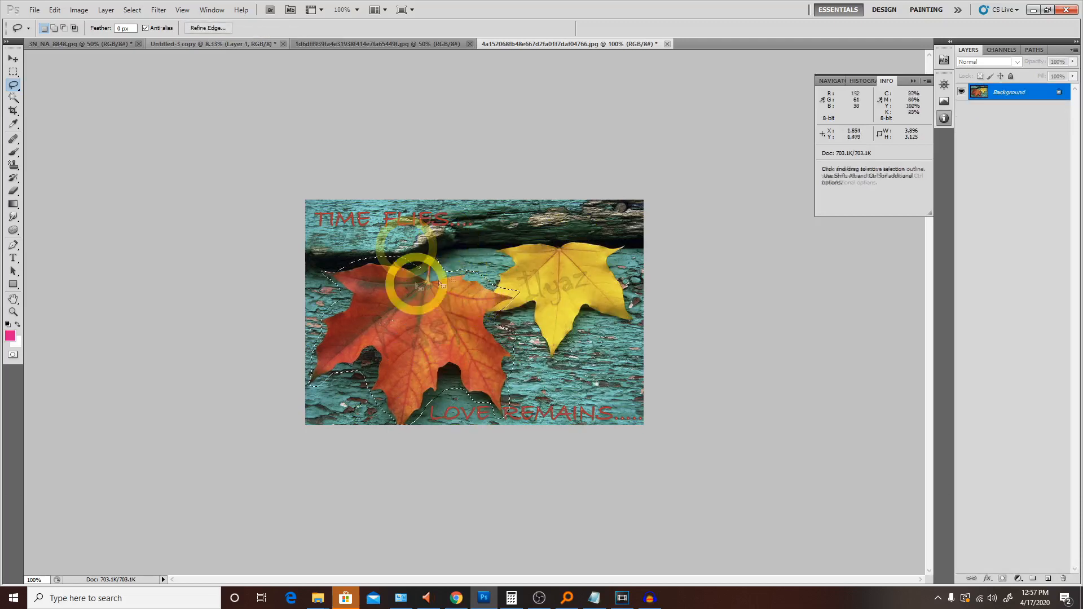
key("ctrl+d")
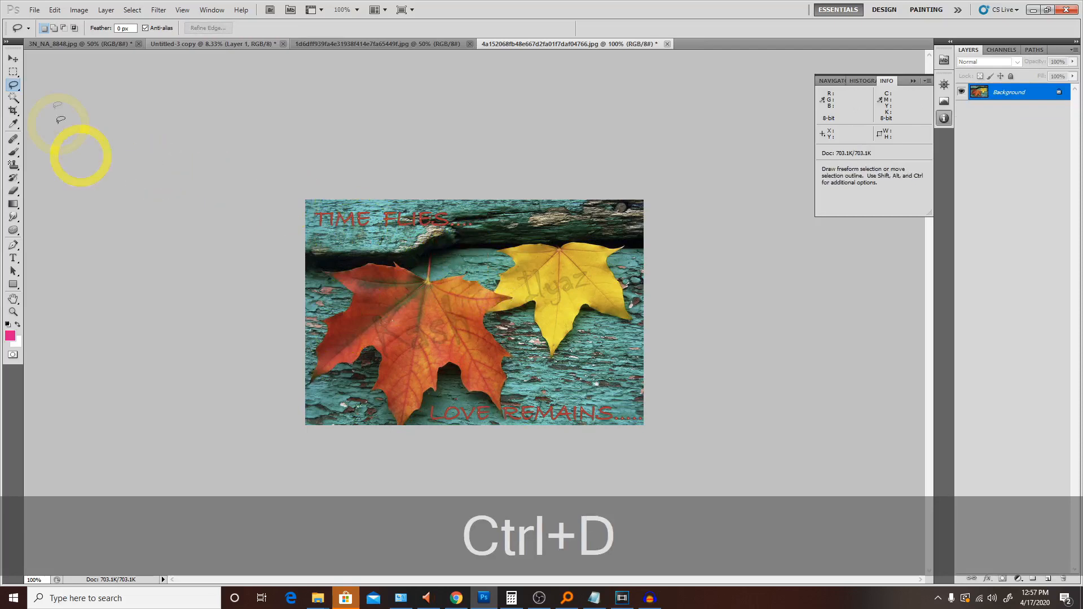
Select the entire photo and clear its contents with the Clear command
left_click(54, 10)
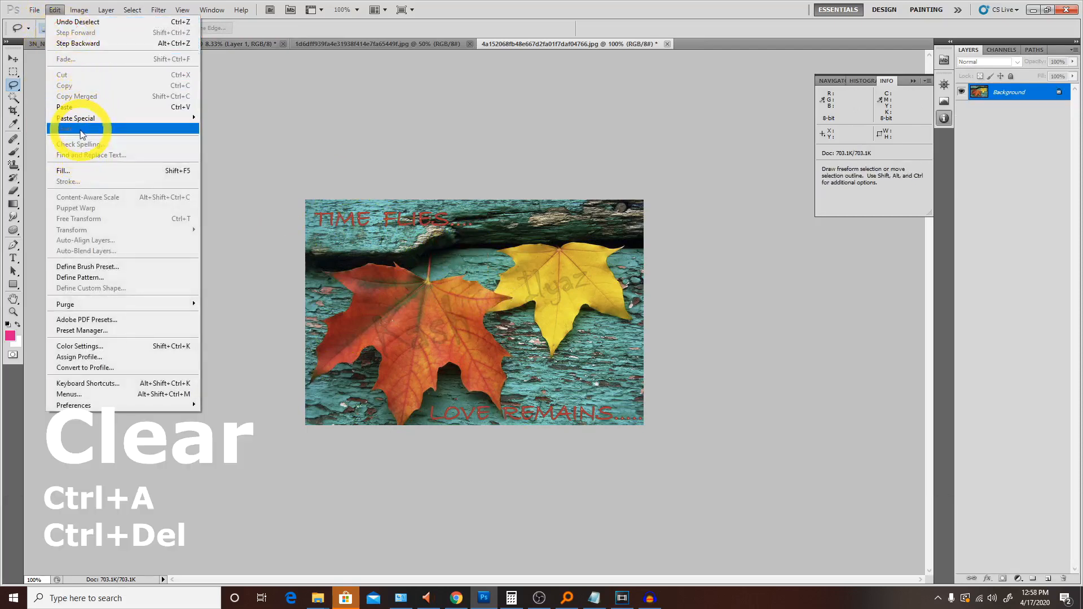
left_click(310, 192)
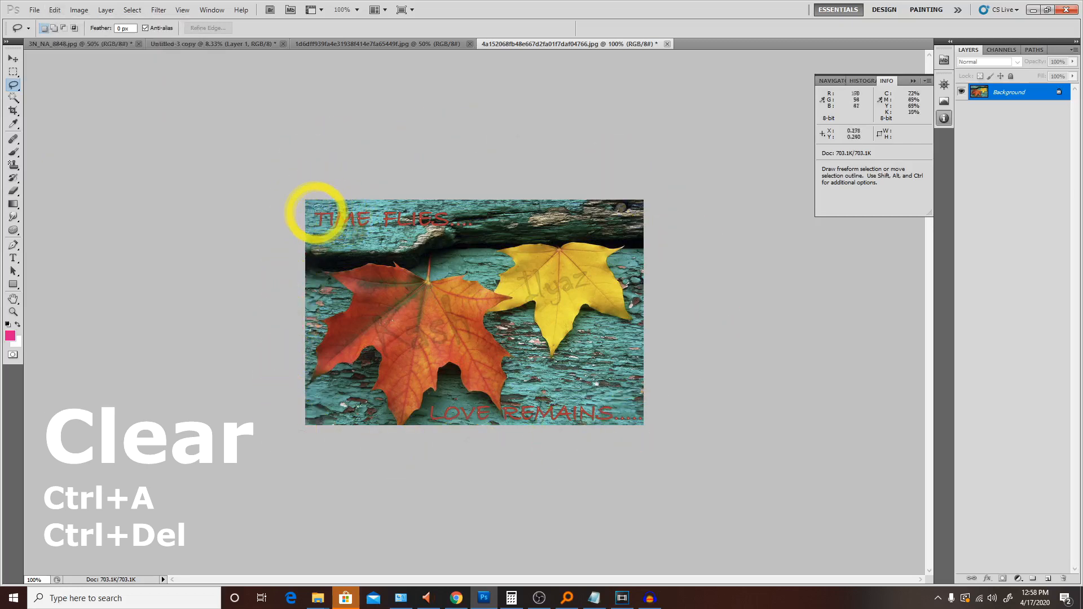
left_click(13, 71)
key("ctrl+a")
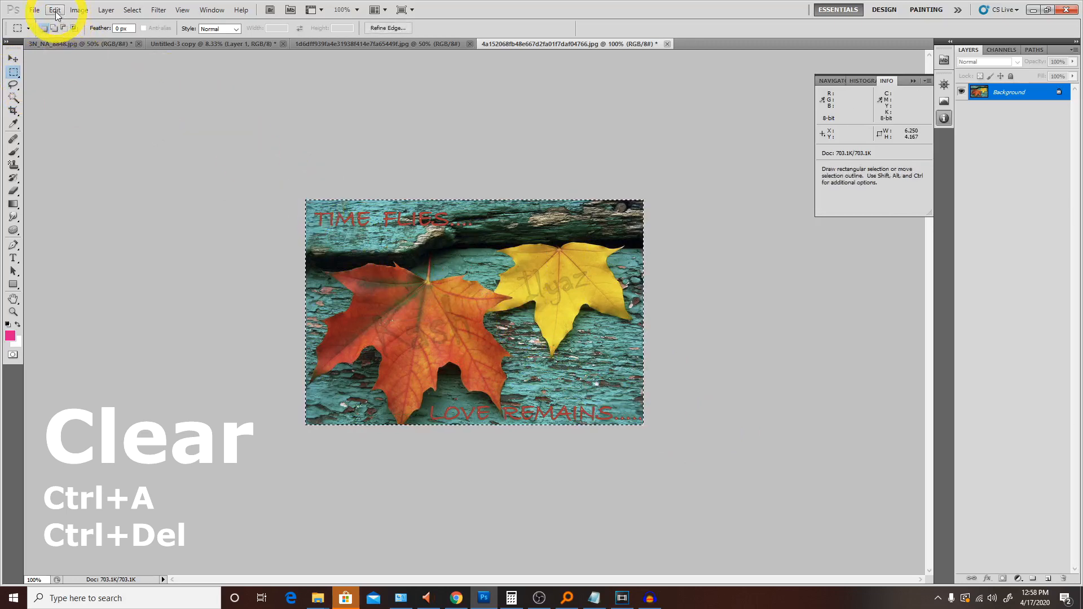
left_click(55, 11)
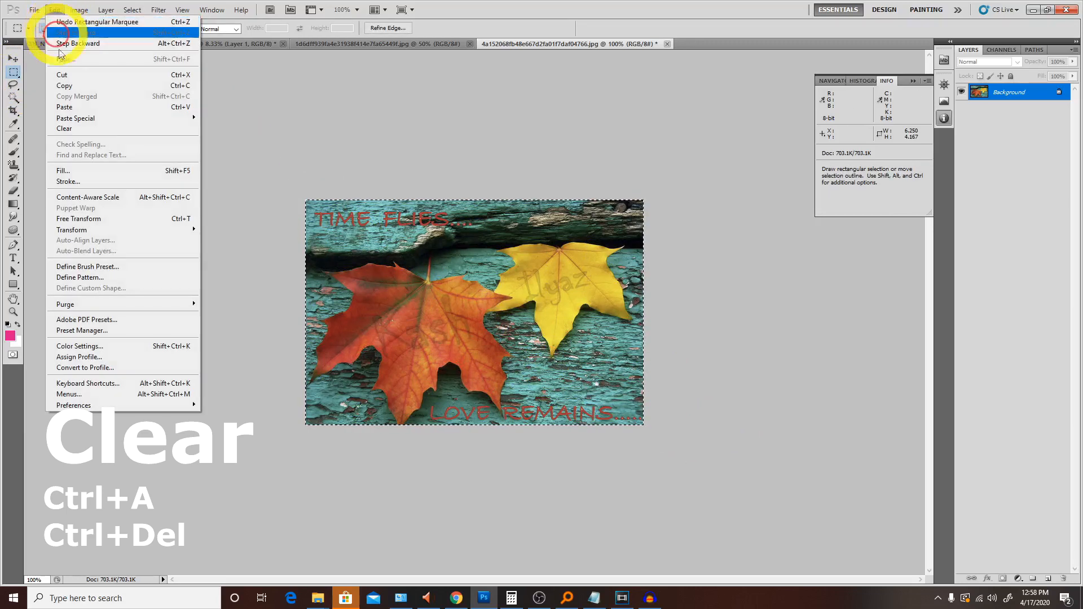
left_click(85, 124)
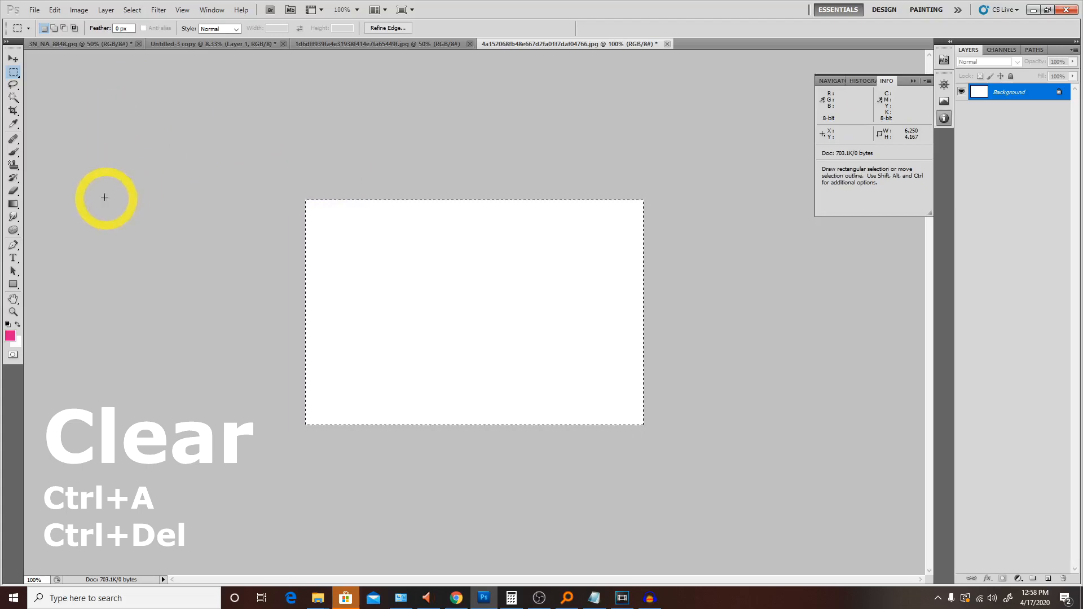
Step backward to undo the clearing of the whole photo, and deselect it
key("ctrl")
key("ctrl+a")
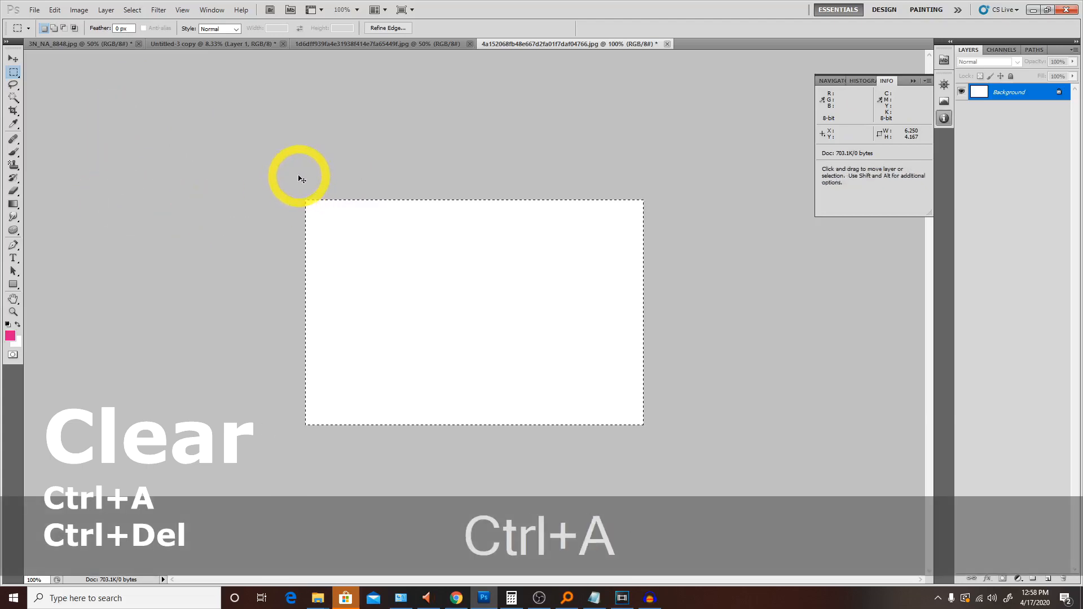
key("ctrl+alt+z")
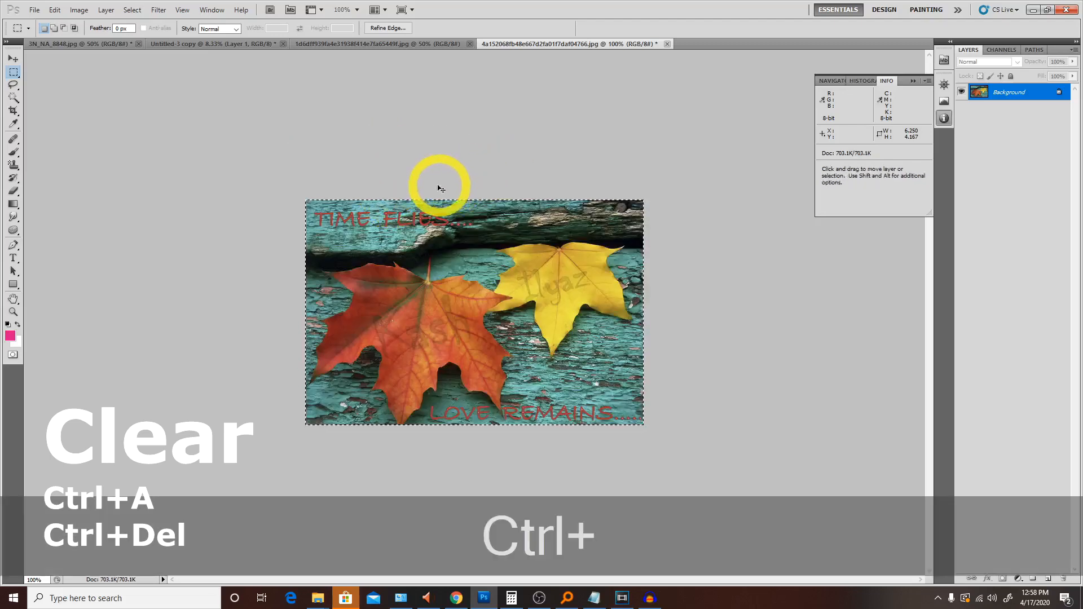
key("ctrl+d")
Select the entire photo, fill it with the white background color, and step backward to restore the deselected image
key("ctrl+a")
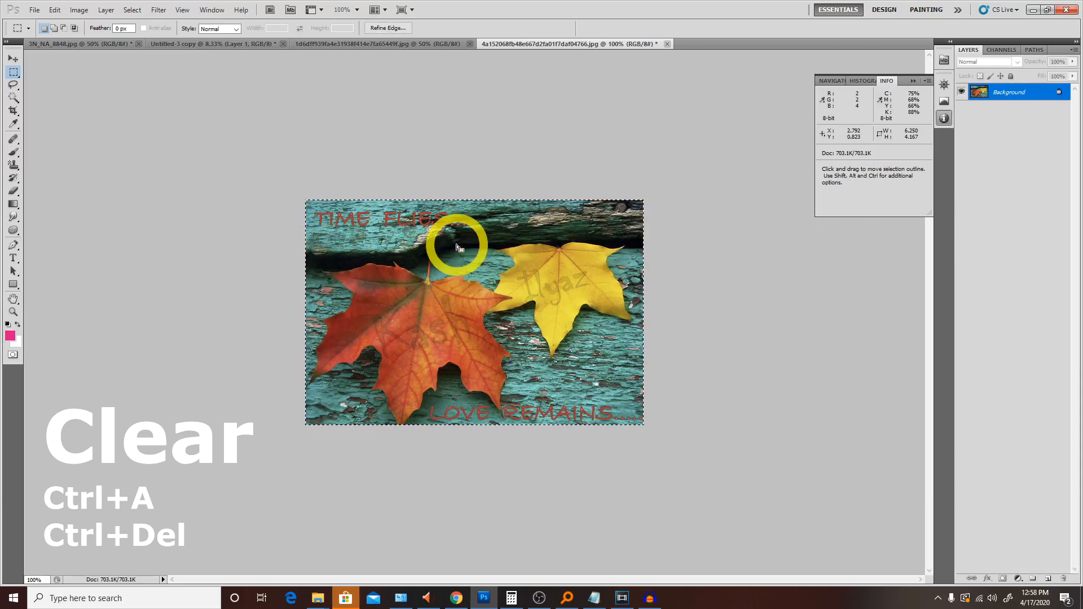
key("ctrl+Delete")
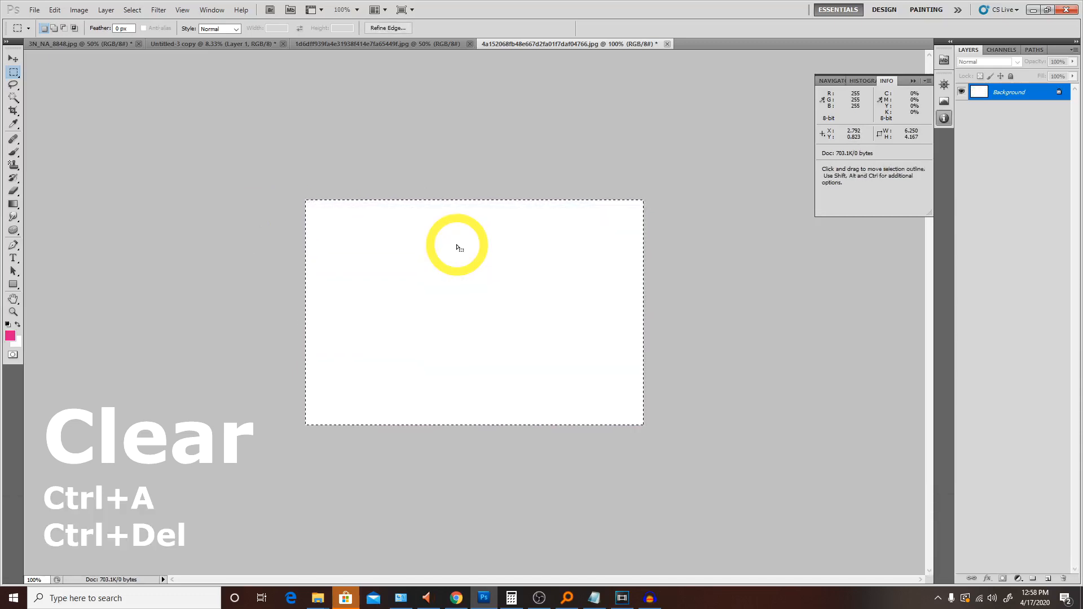
key("ctrl+alt+z")
key("ctrl+alt+z")
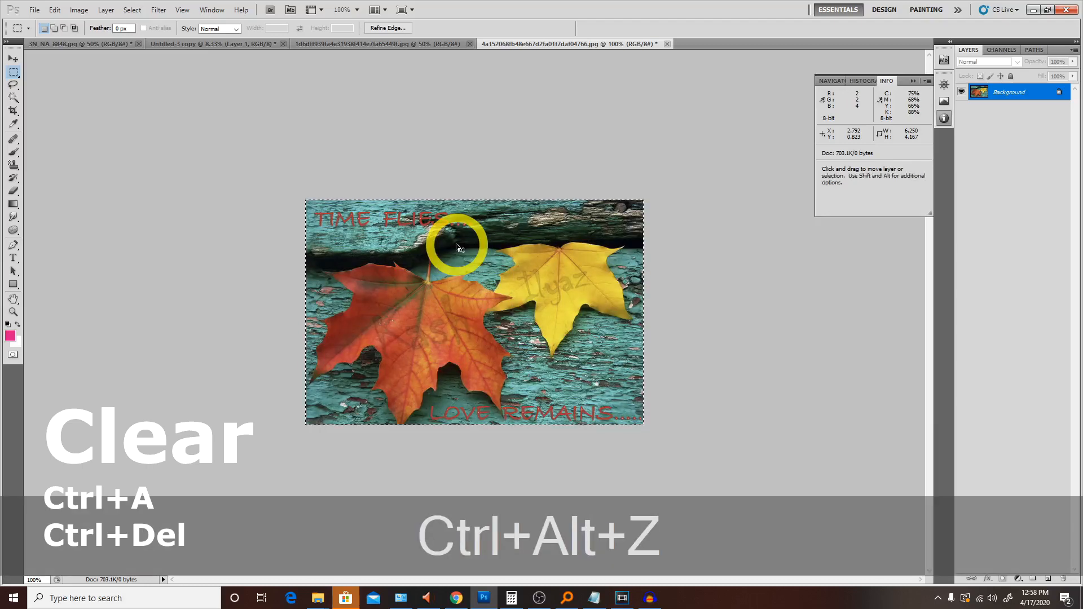
Enclose the whole photo in a rectangular marquee selection and clear it
left_click(55, 11)
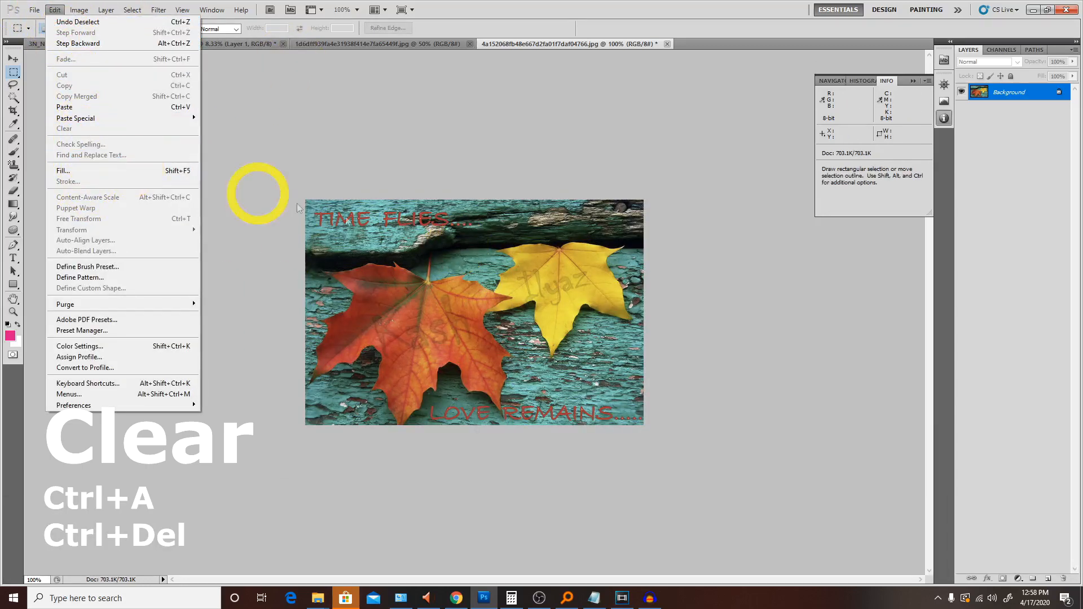
left_click(263, 194)
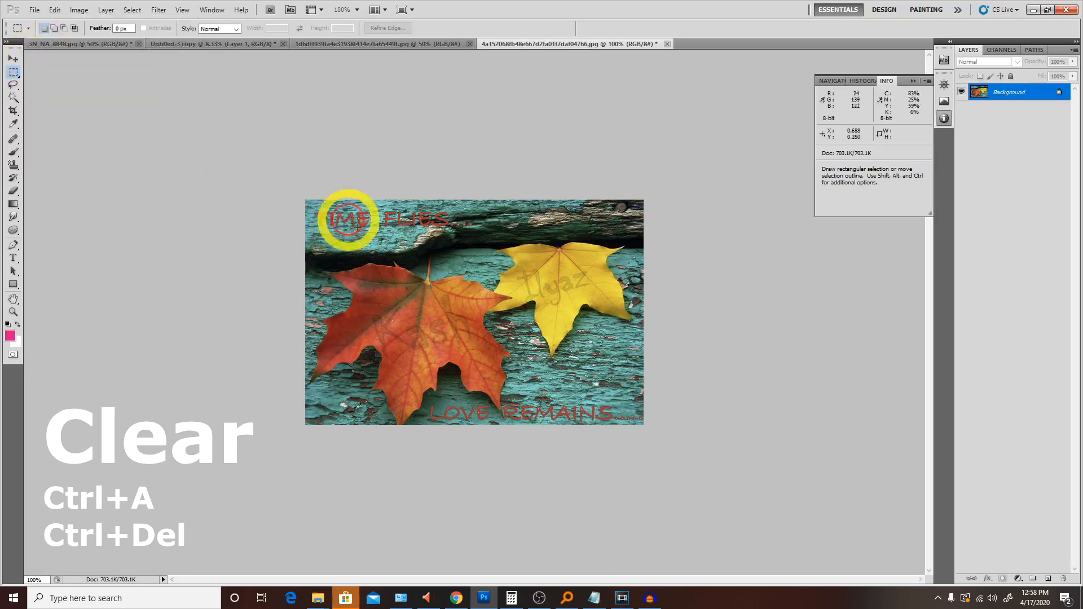
left_click_drag(283, 199, 690, 399)
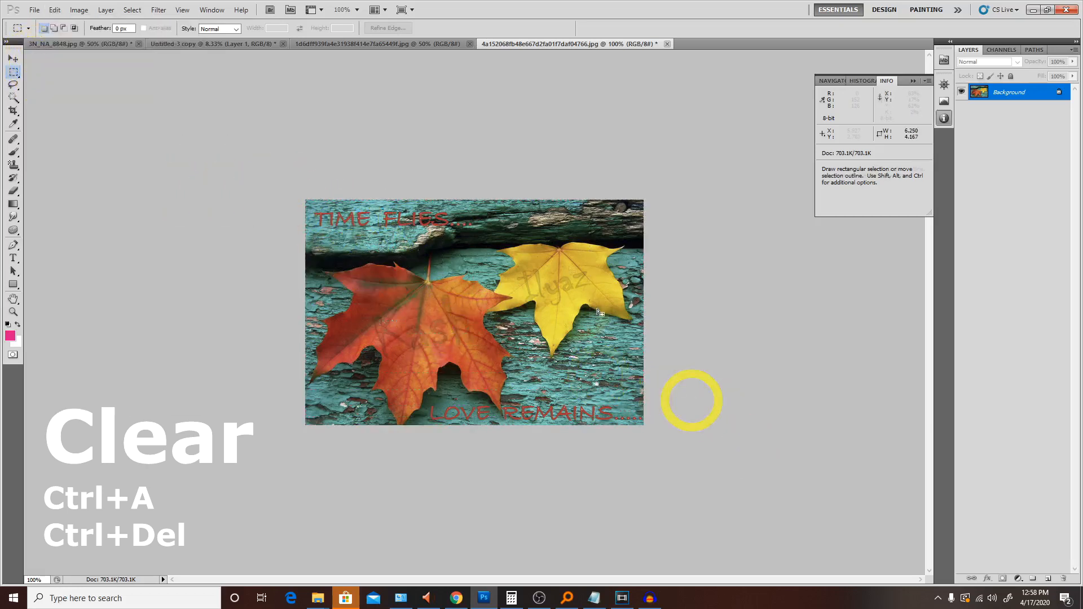
left_click(54, 10)
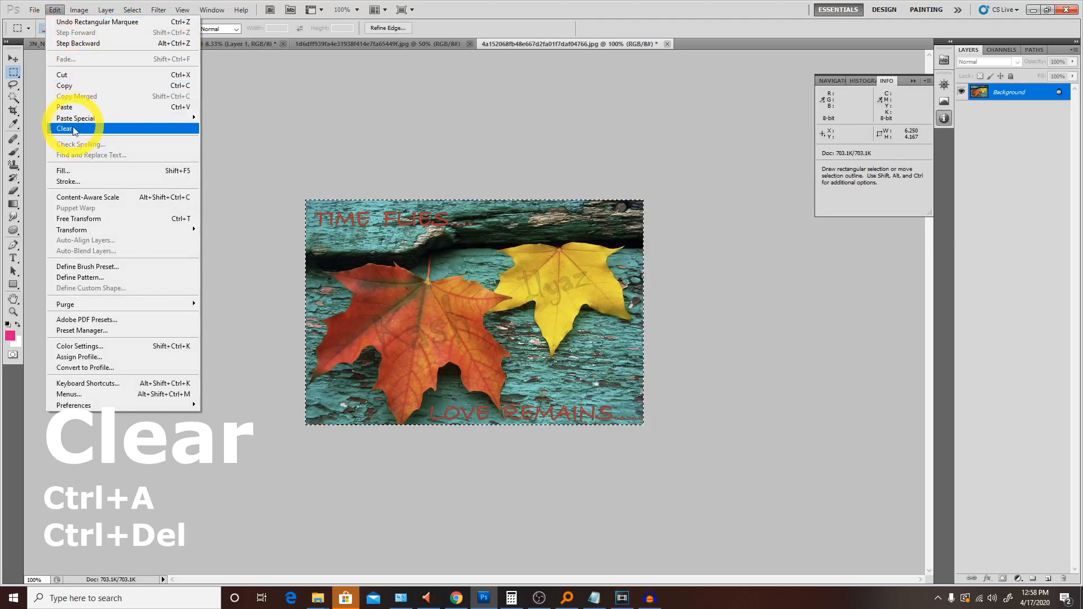
left_click(72, 128)
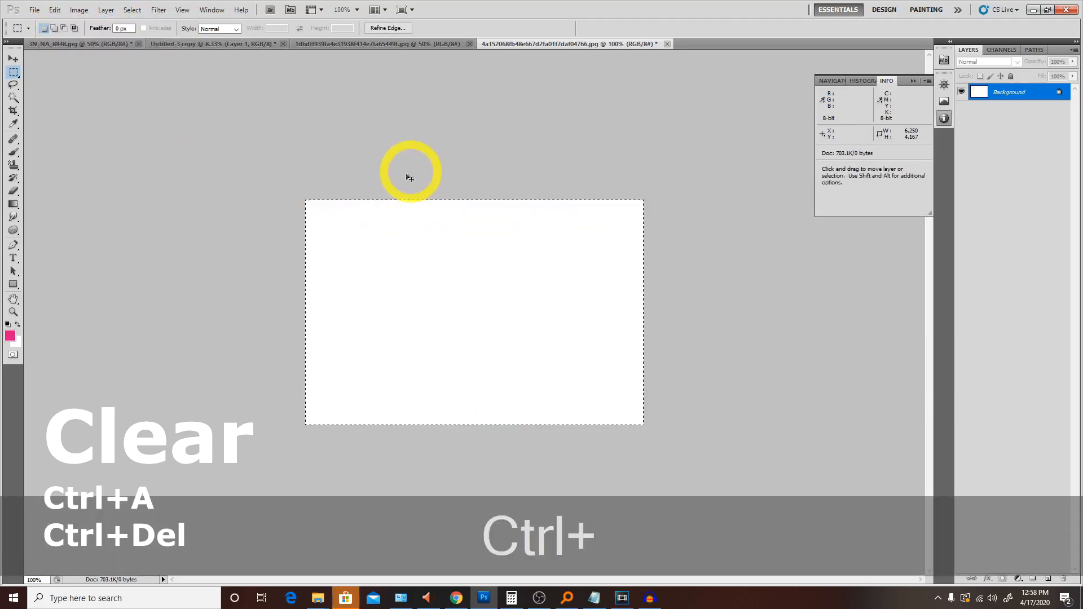
Undo the clearing of the marquee-selected photo and remove the selection
key("ctrl+d")
key("ctrl+alt+z")
key("ctrl+d")
Select a rectangle about 1.73 by 1.77 at the photo's upper-left corner and clear it
left_click_drag(297, 191, 398, 296)
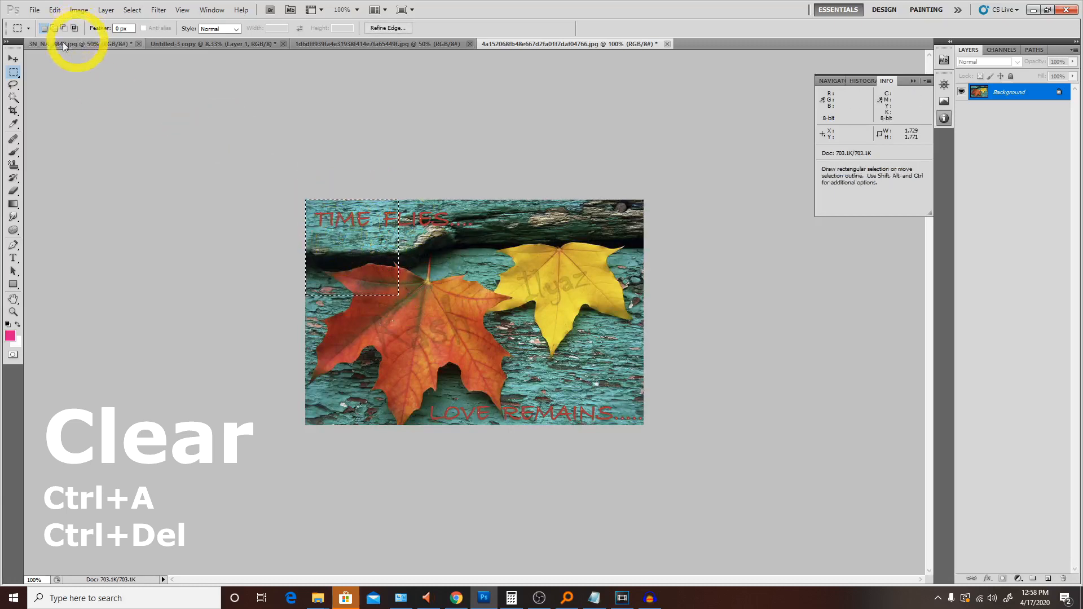
left_click(52, 10)
left_click(68, 116)
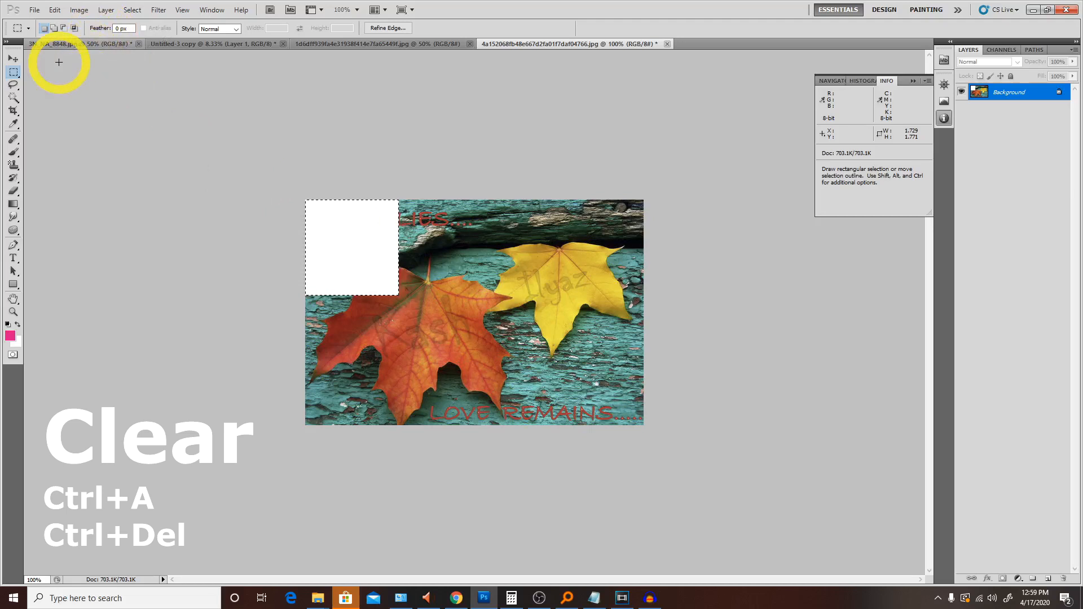
left_click(54, 9)
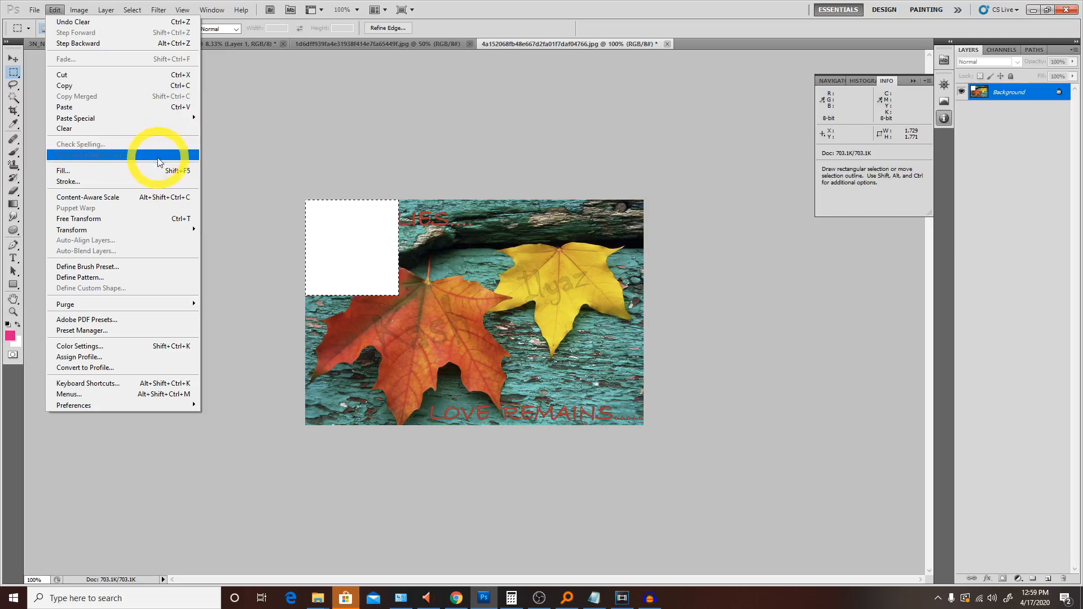
Examine the content options of the Fill command, close it without filling, and deselect the cleared corner
left_click(129, 172)
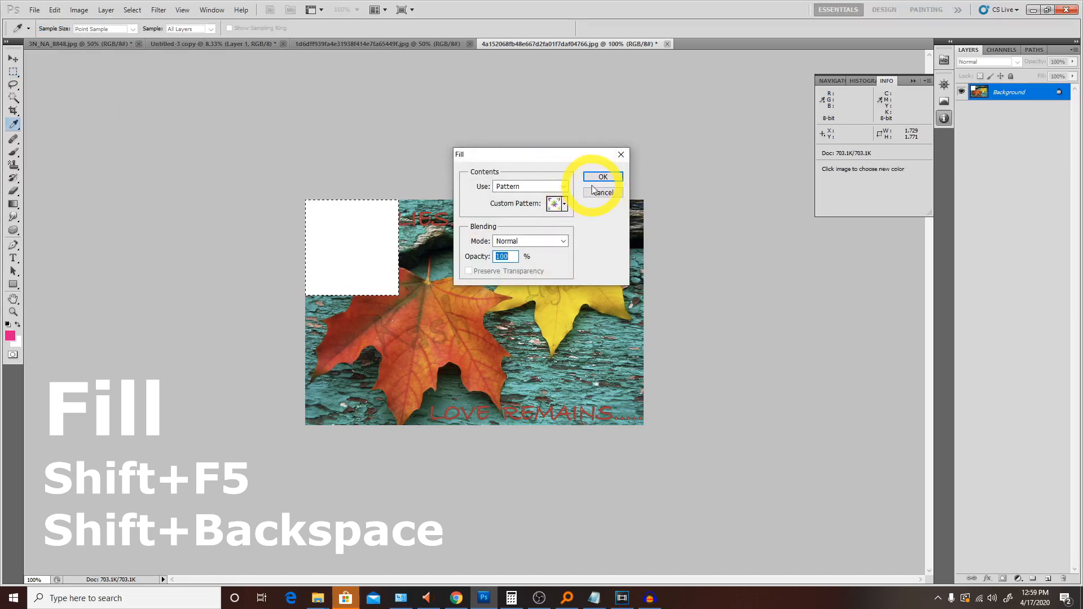
left_click(564, 187)
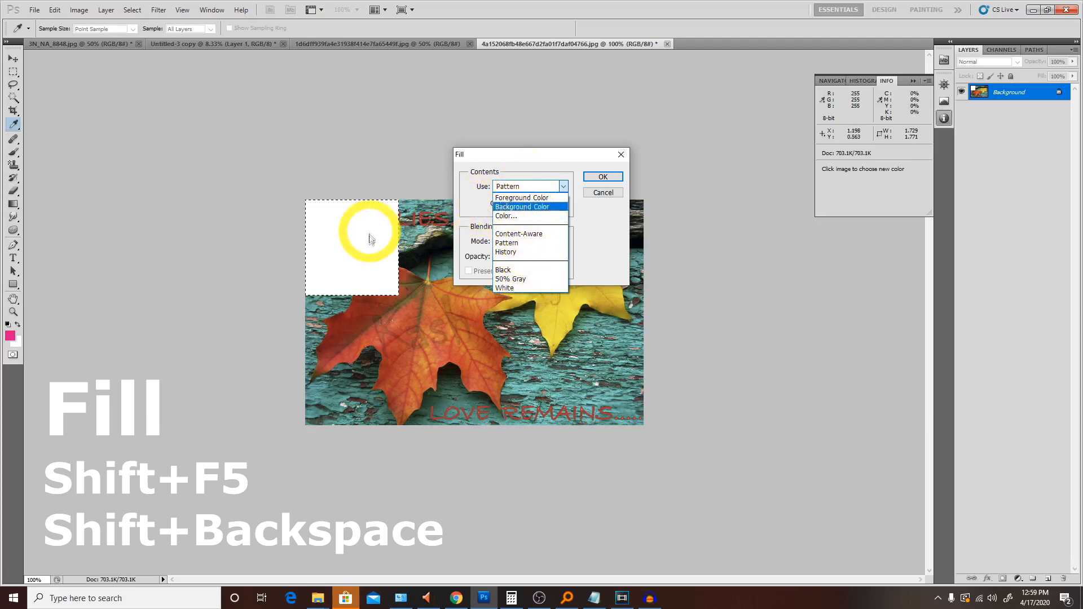
left_click(598, 191)
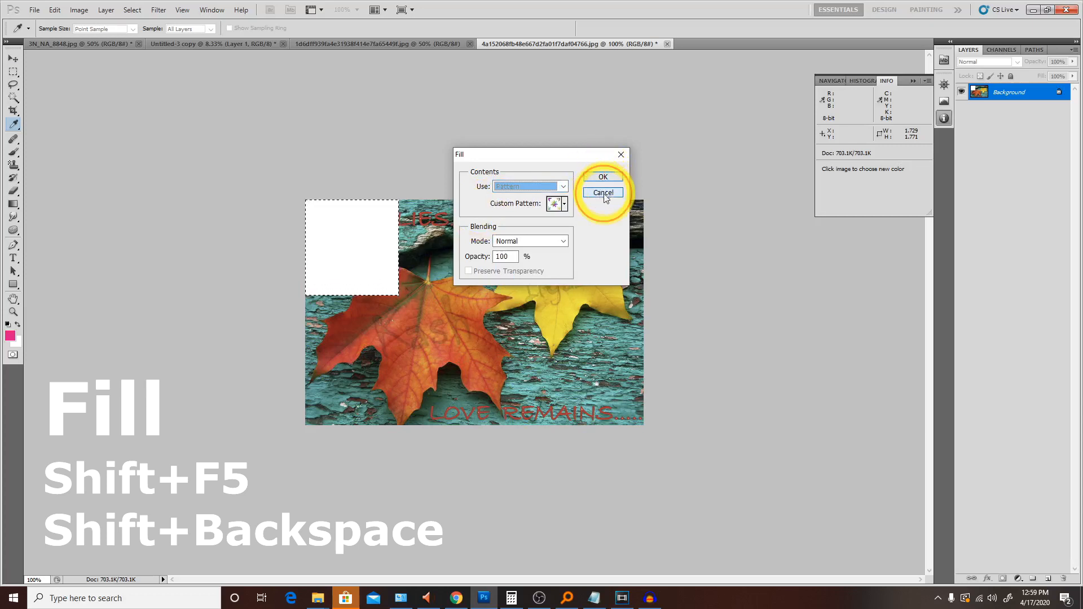
left_click(603, 193)
key("m")
key("ctrl+d")
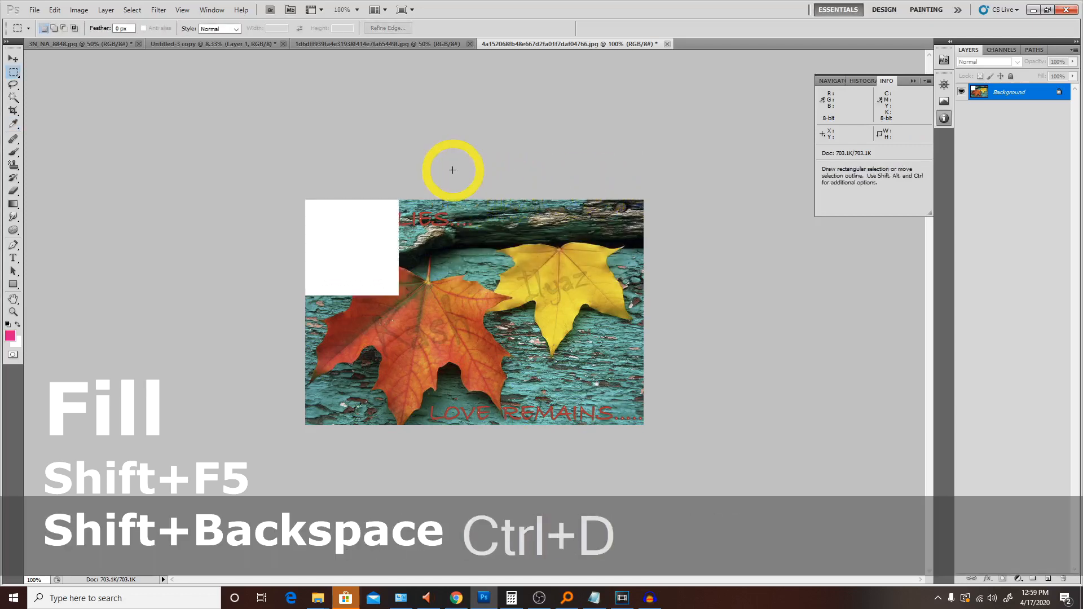
Create a new RGB document 10 by 10 inches at 150 pixels/inch with white background contents
key("ctrl+n")
key("Tab")
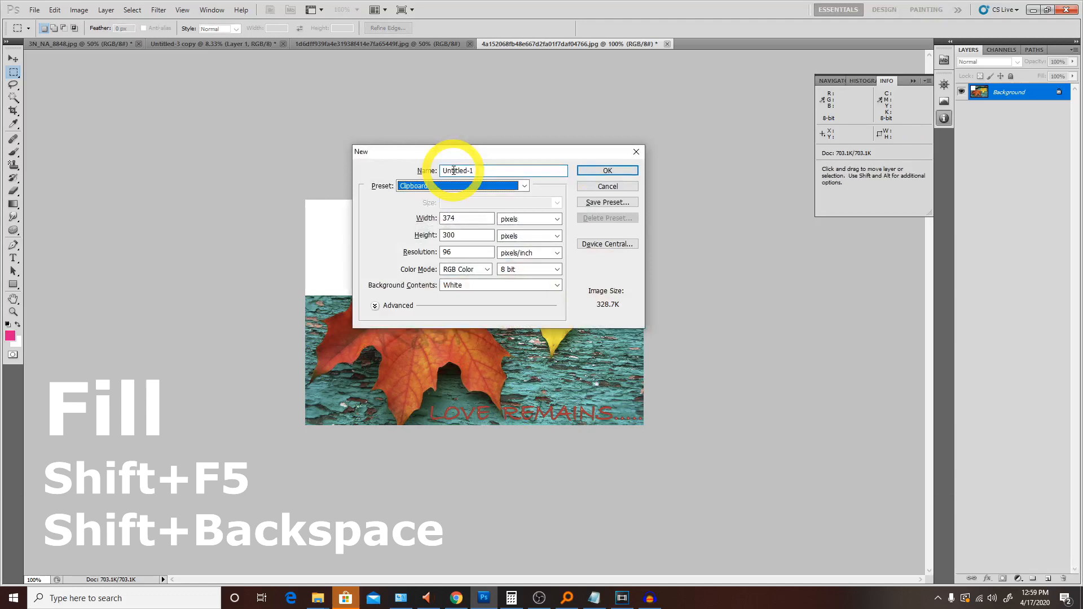
key("shift+Tab")
type("10")
key("Tab")
key("Up")
key("Down")
key("Tab")
type("10")
key("Tab")
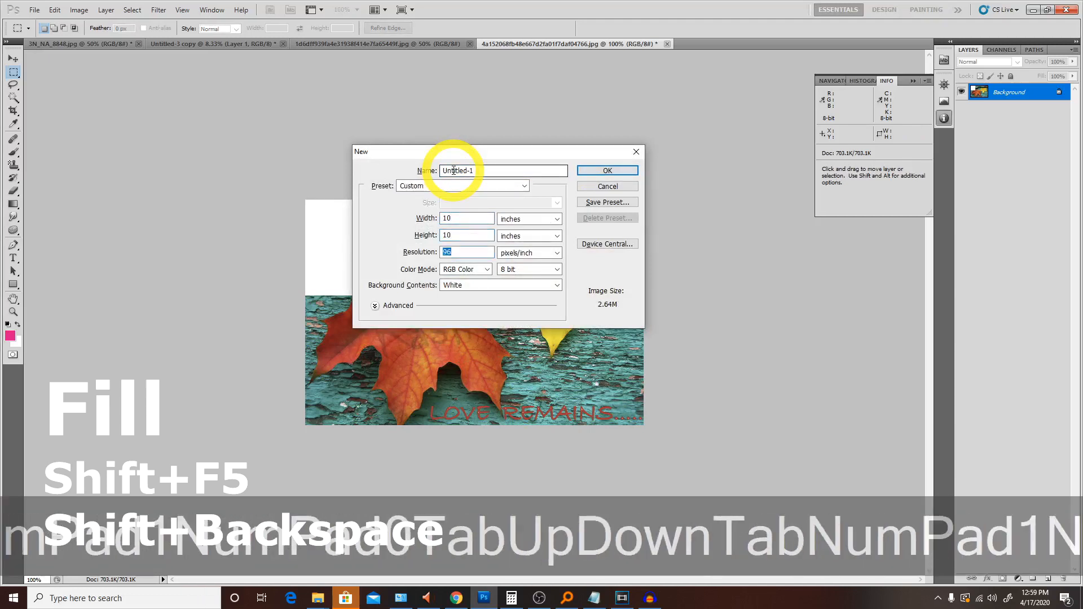
type("150")
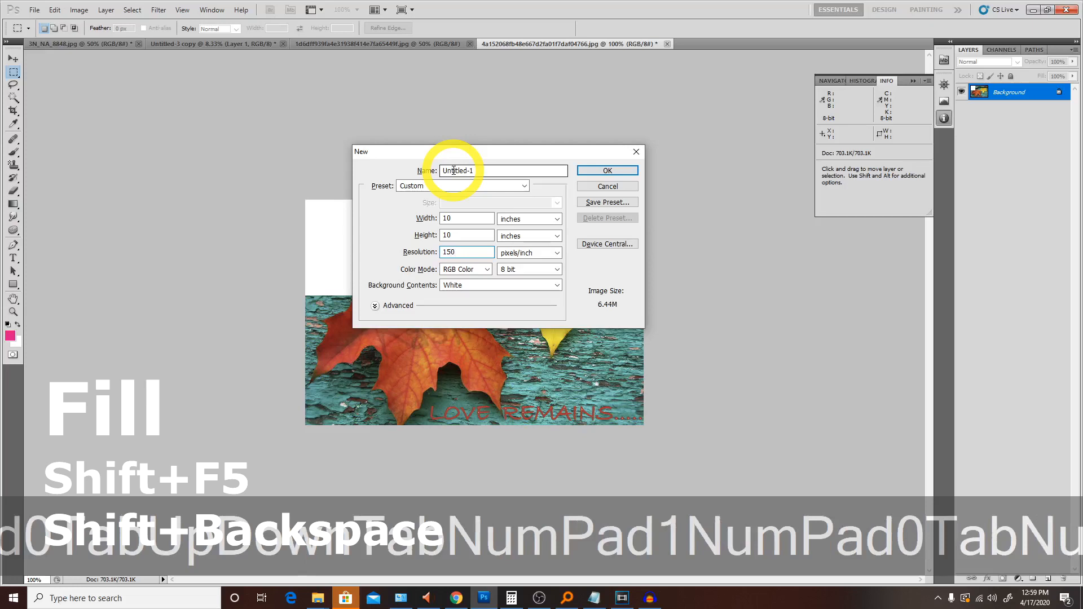
key("Escape")
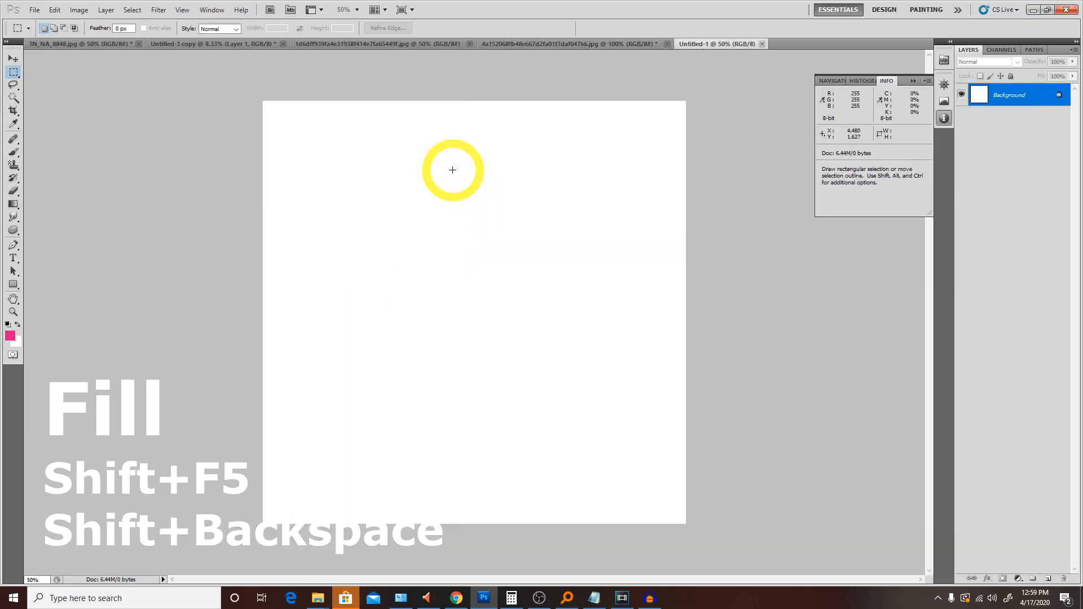
Fill the blank canvas with the first custom pattern, the blue-gray bubbly texture, in Normal mode at 100% opacity
key("shift")
key("shift+BackSpace")
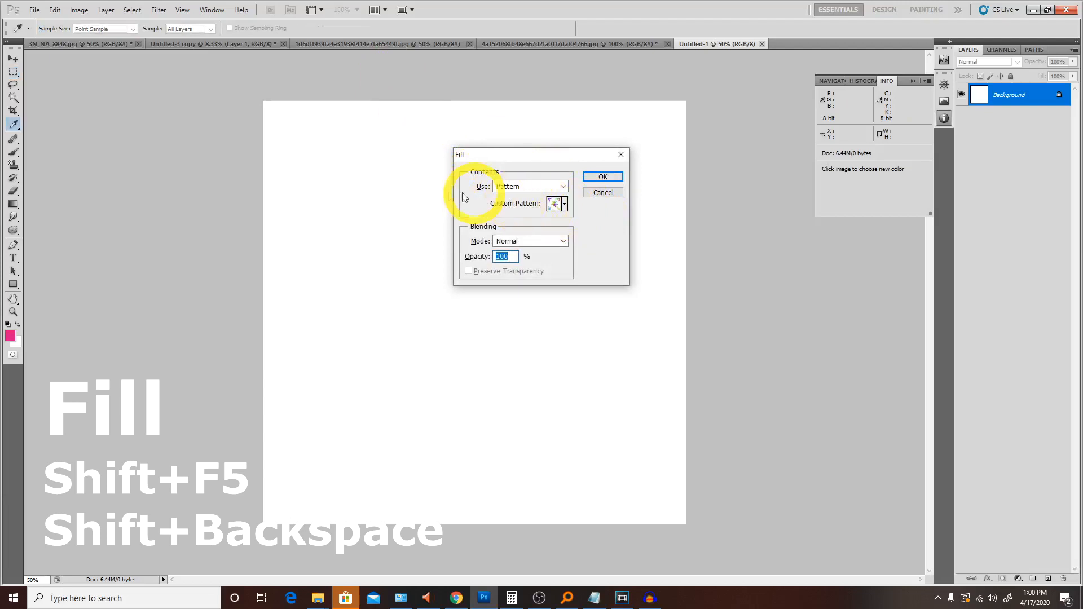
left_click(55, 10)
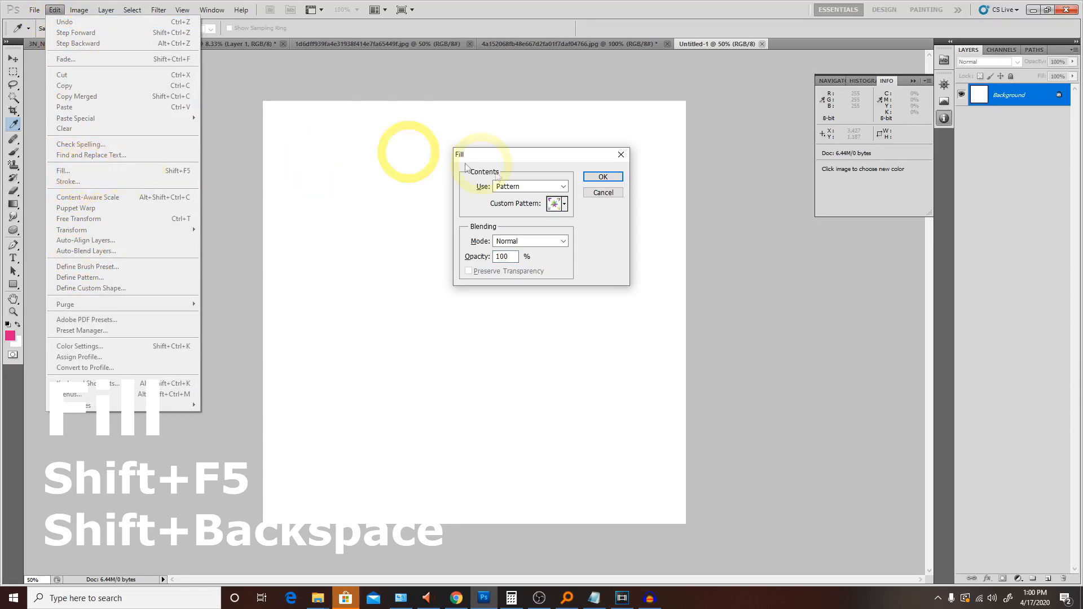
left_click_drag(537, 154, 548, 161)
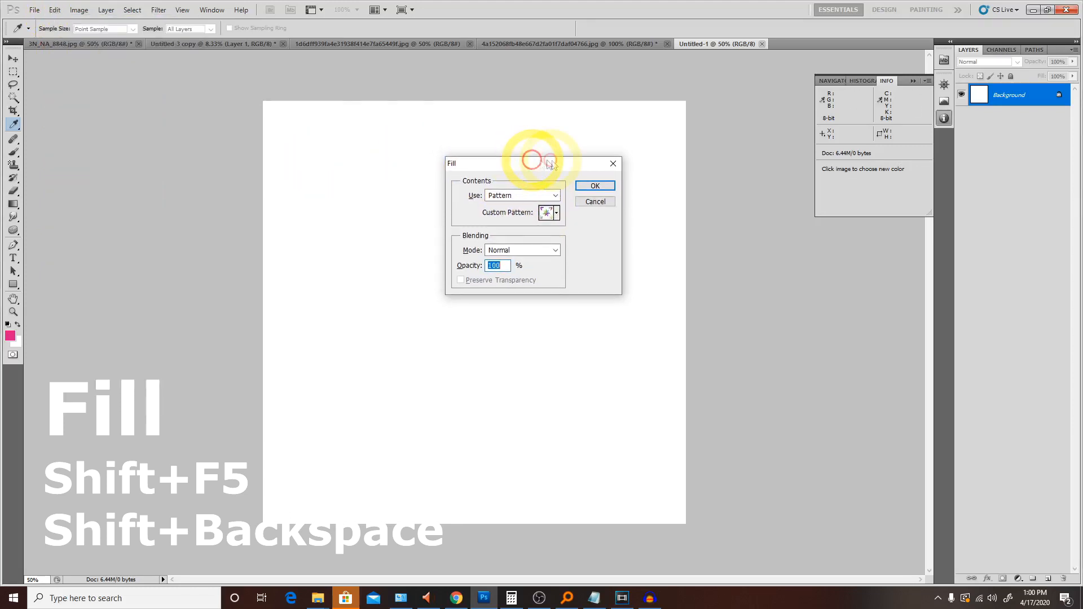
left_click(557, 215)
left_click(510, 196)
left_click(536, 196)
left_click(556, 214)
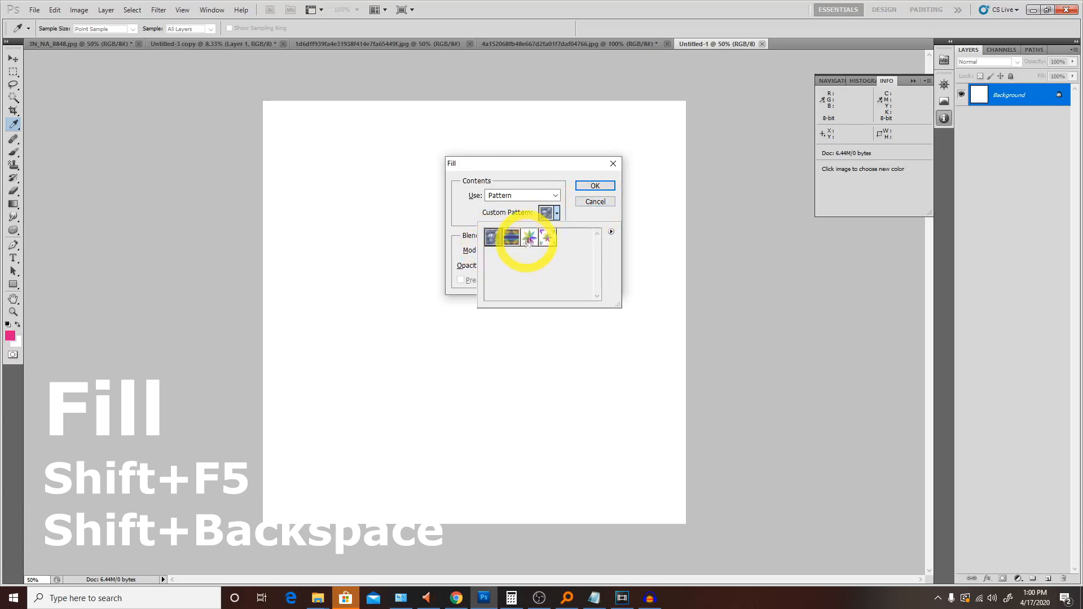
left_click(602, 192)
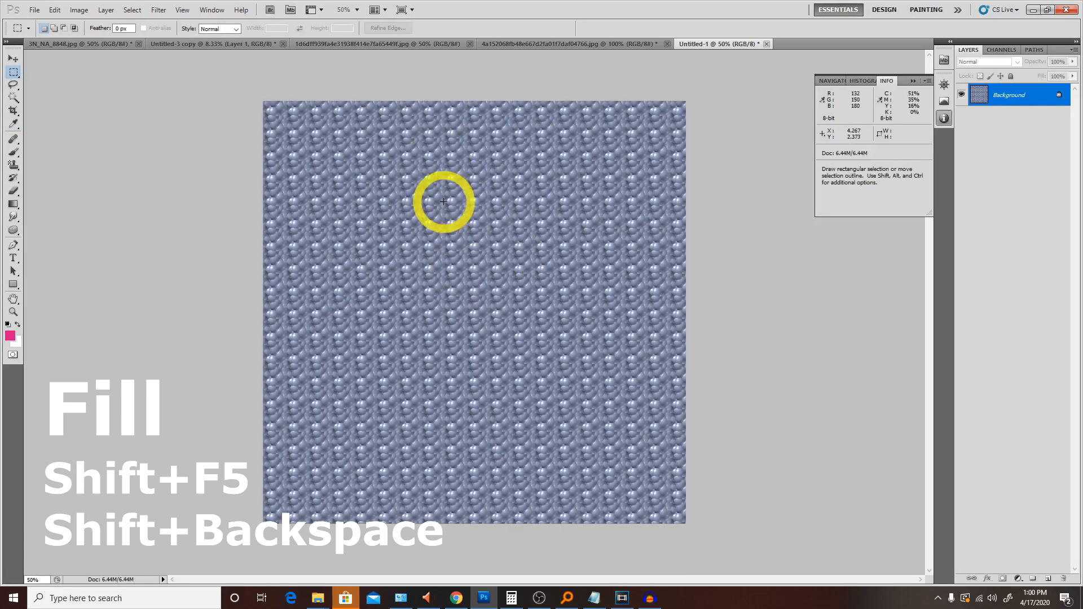
Fill the canvas with the third custom pattern, the evenly aligned multicolored leaf flowers
key("shift+BackSpace")
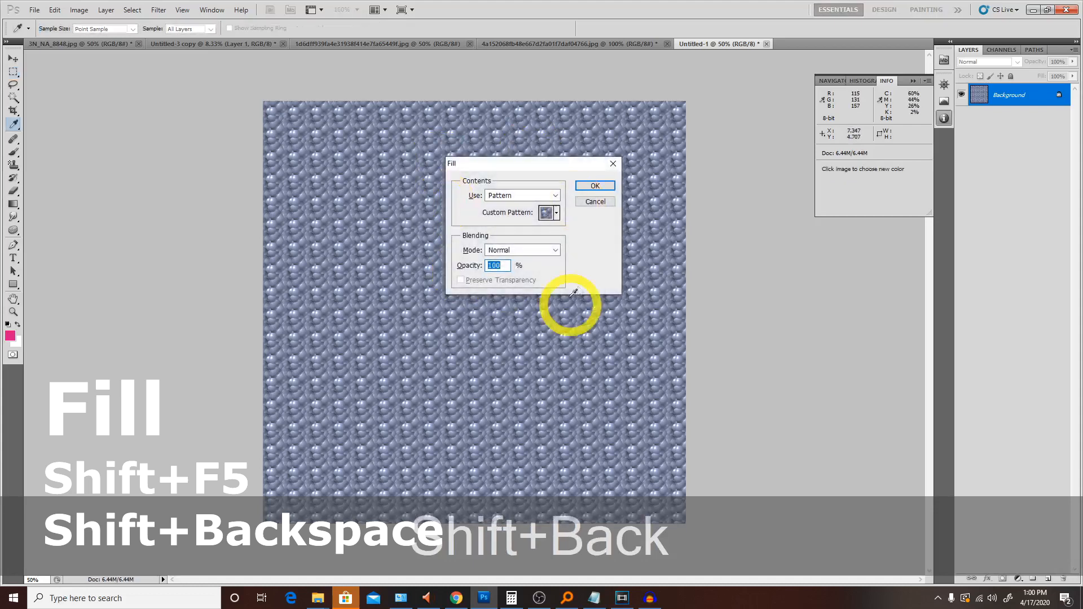
left_click(557, 213)
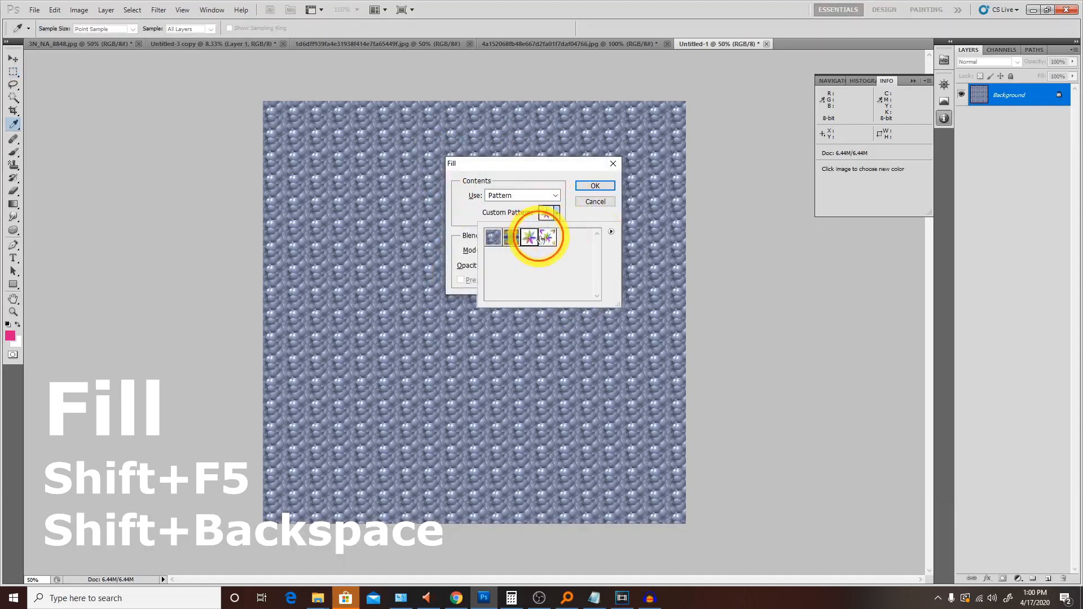
left_click(591, 194)
left_click(593, 188)
key("m")
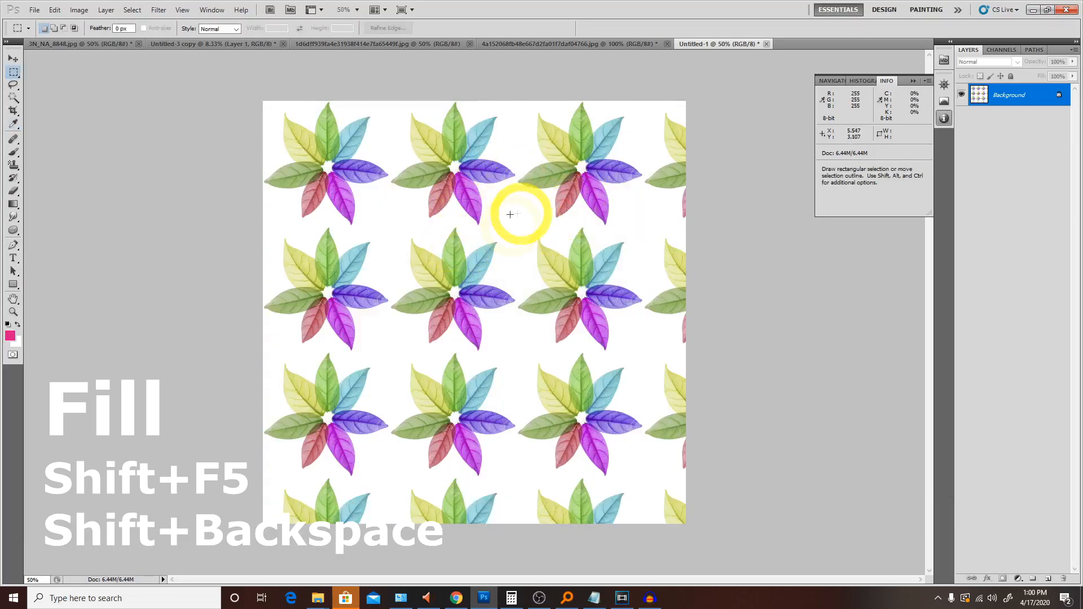
Examine the custom patterns, blending modes and opacity setting of the Fill command without applying a fill
key("shift+BackSpace")
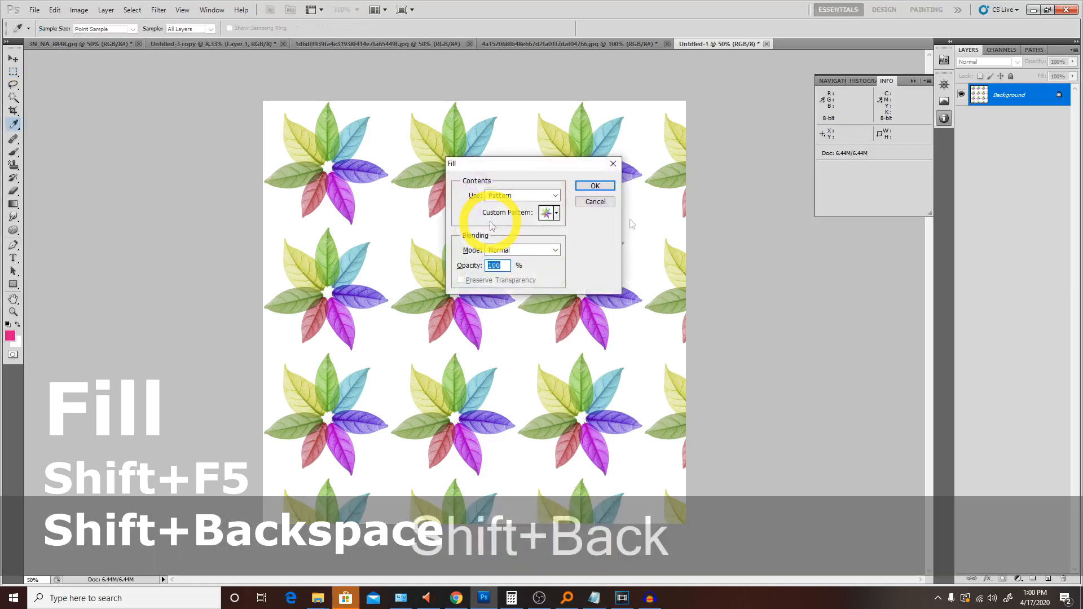
left_click(557, 214)
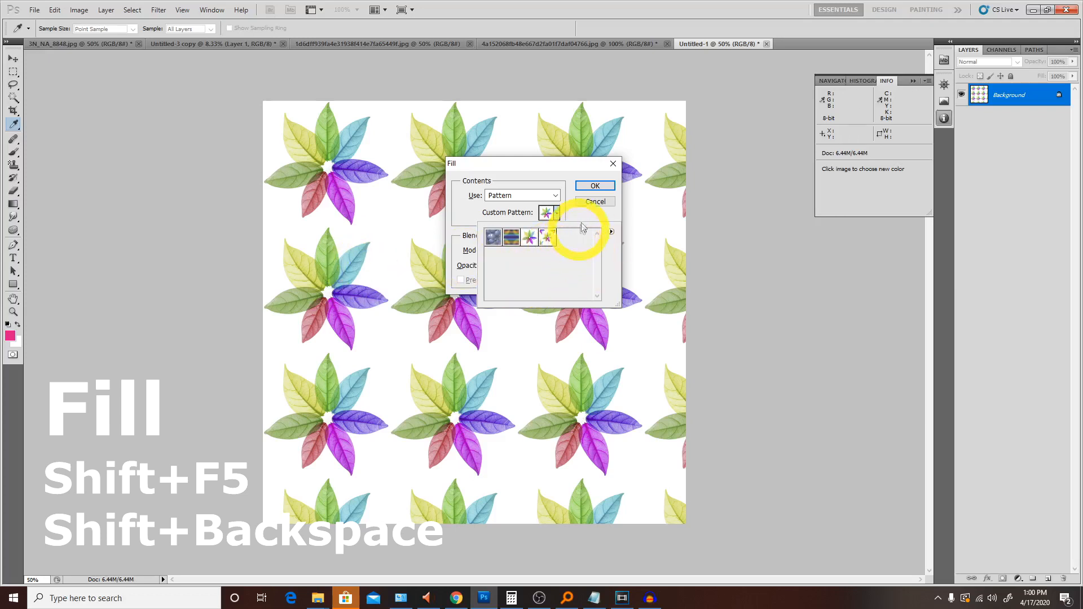
left_click(596, 208)
left_click(595, 202)
key("m")
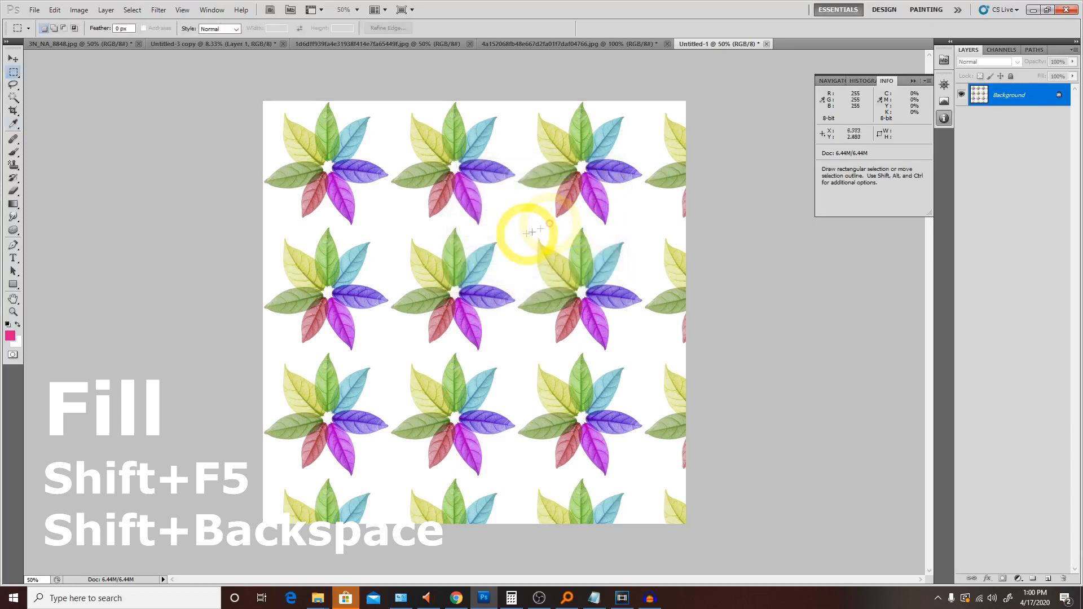
key("shift+BackSpace")
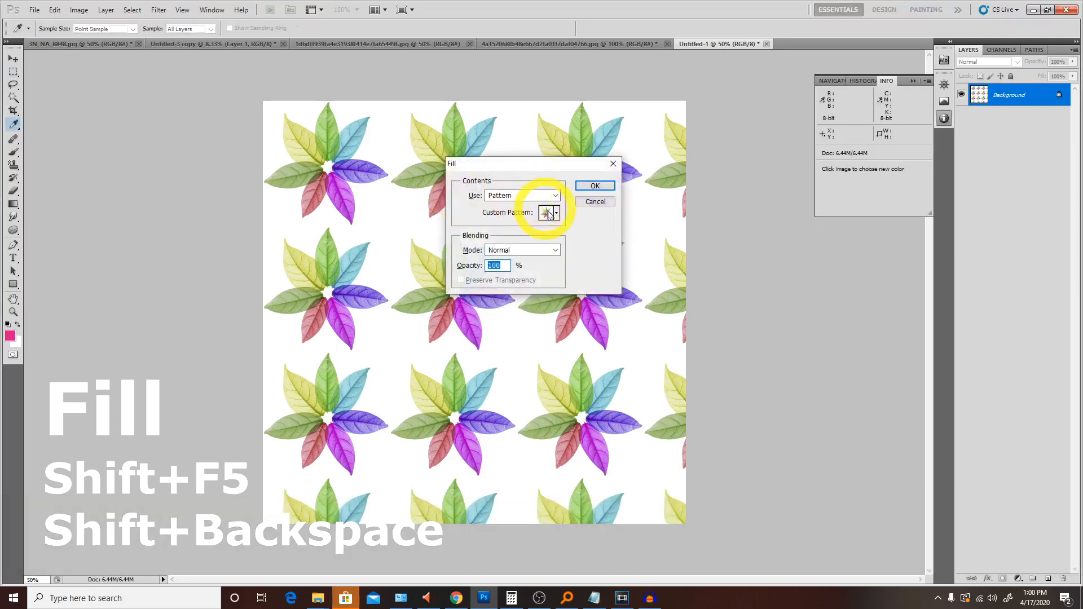
left_click(557, 215)
left_click(566, 236)
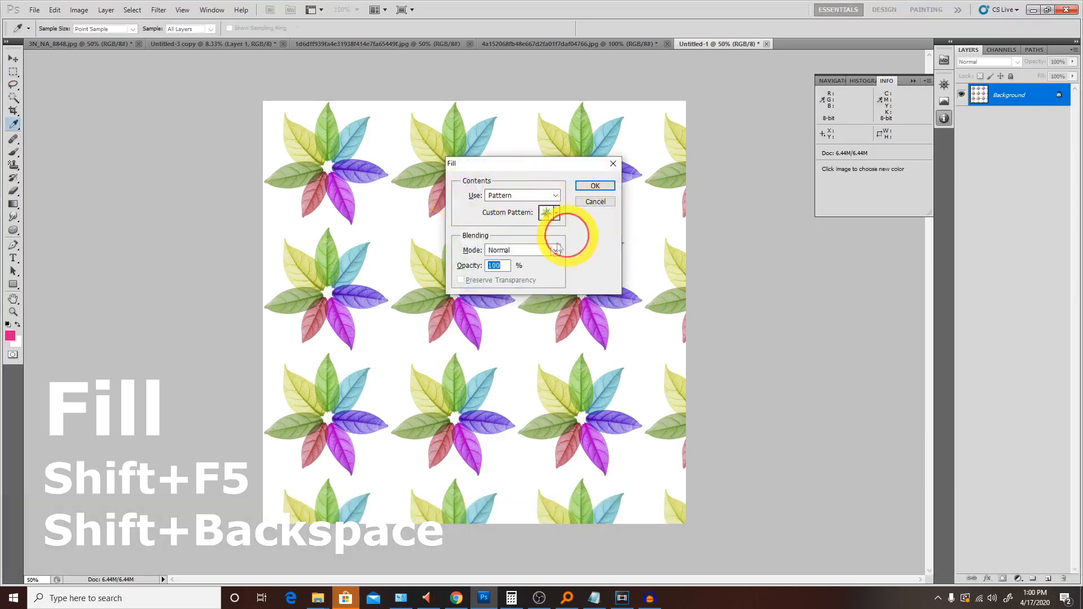
left_click(556, 251)
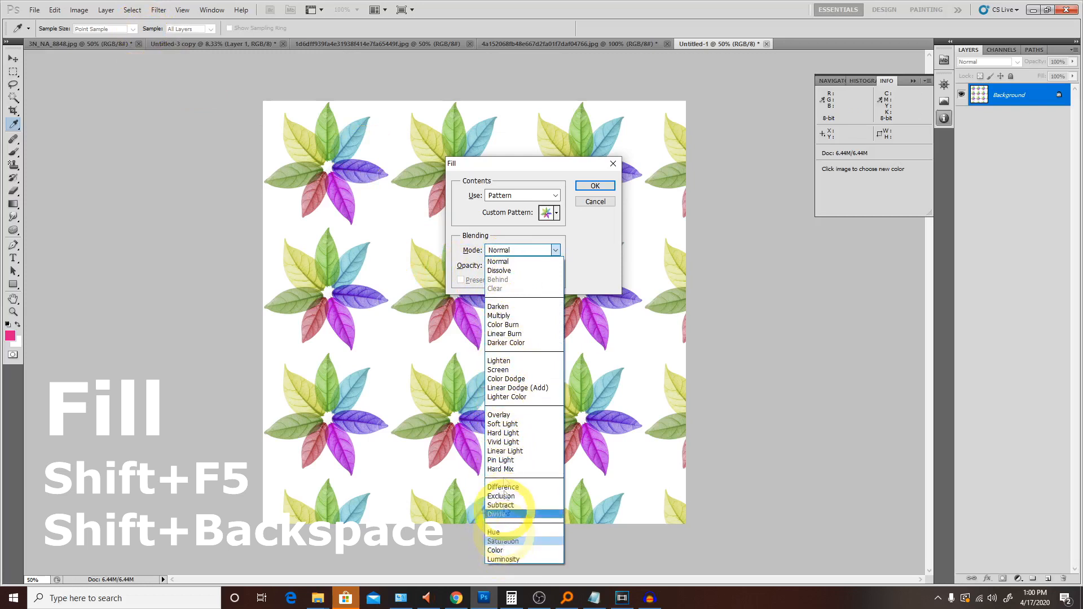
left_click(573, 235)
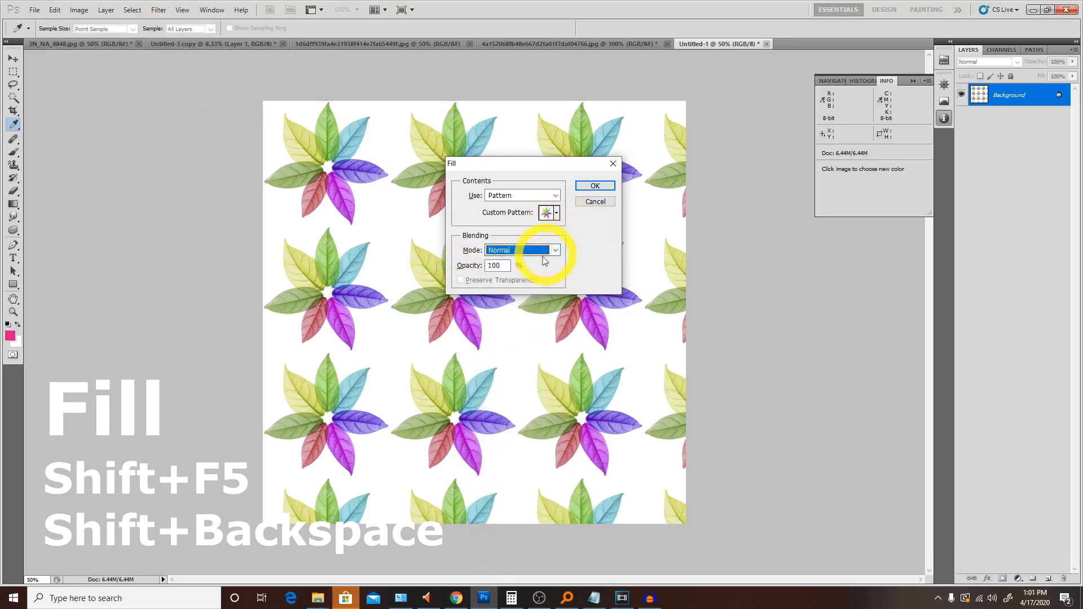
left_click(489, 267)
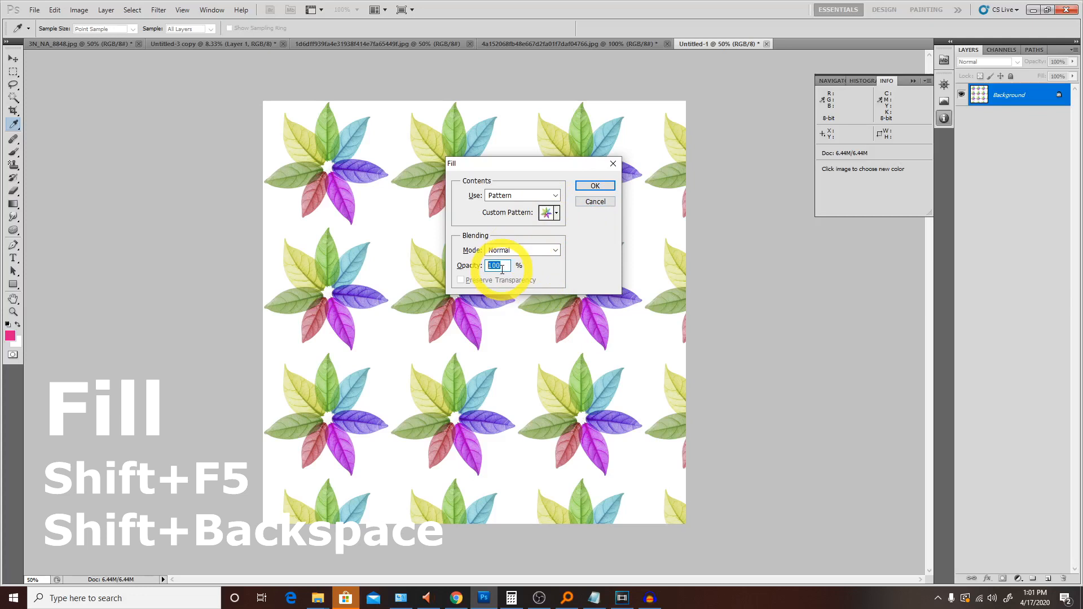
left_click(601, 204)
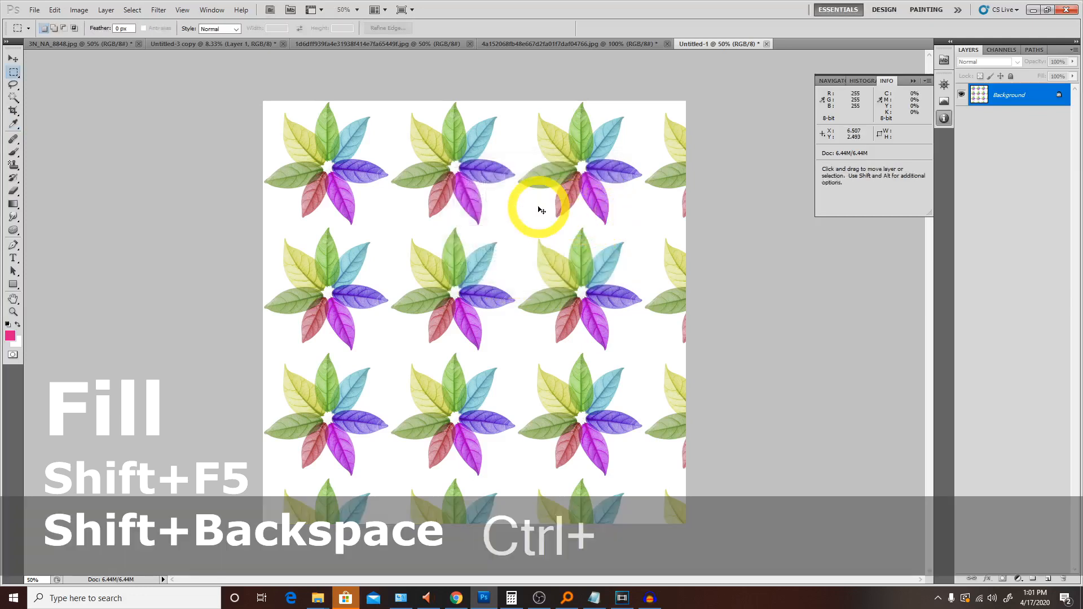
Select and clear the whole canvas, and fill it with the fourth custom pattern, the staggered leaf flowers, at 10% opacity
key("Delete")
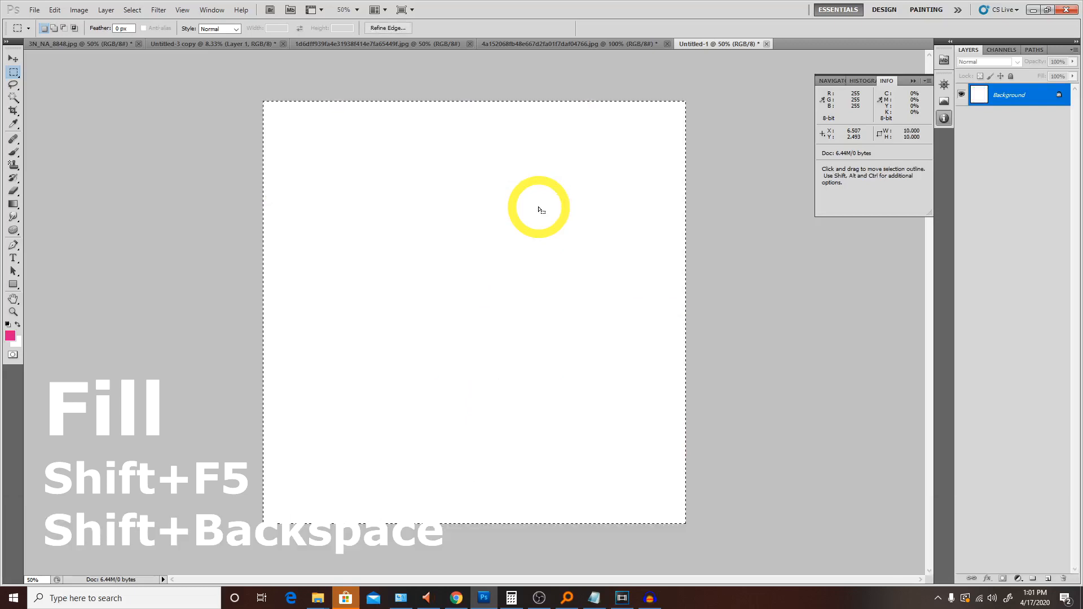
key("shift+BackSpace")
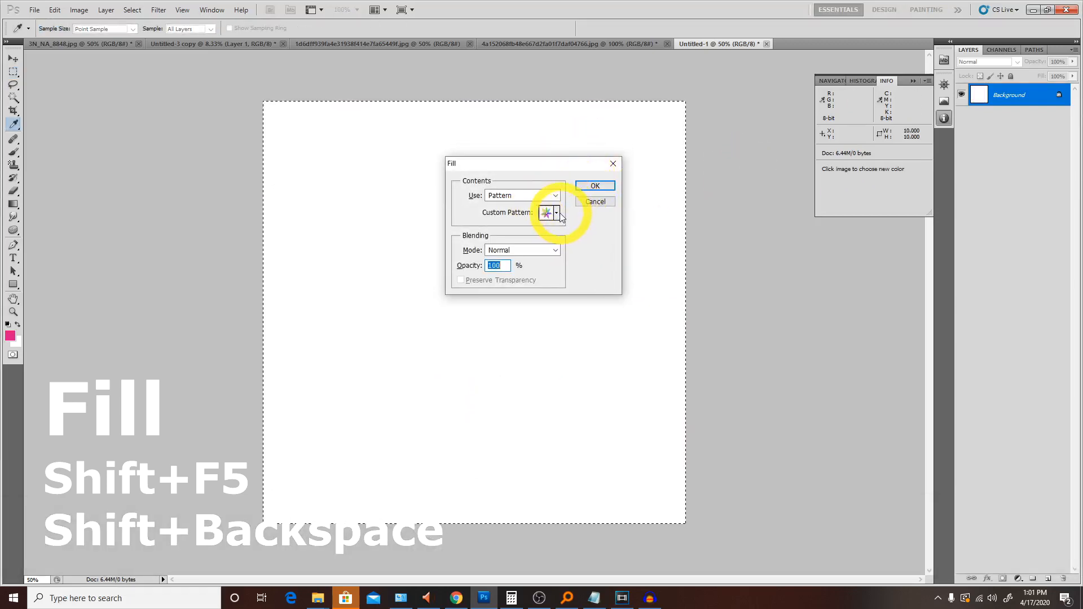
left_click(557, 213)
left_click(549, 238)
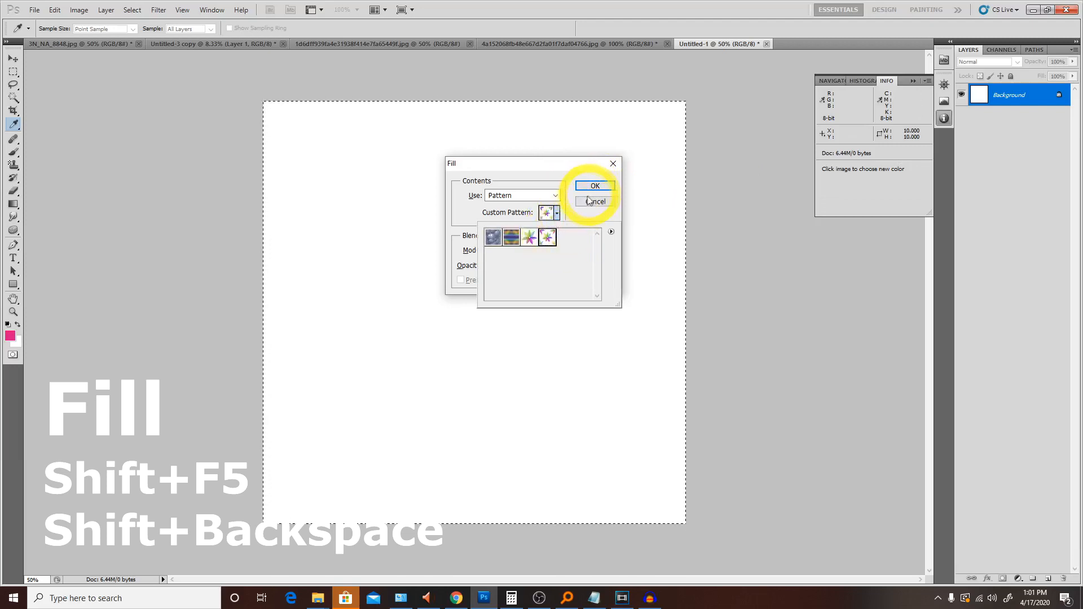
left_click(544, 206)
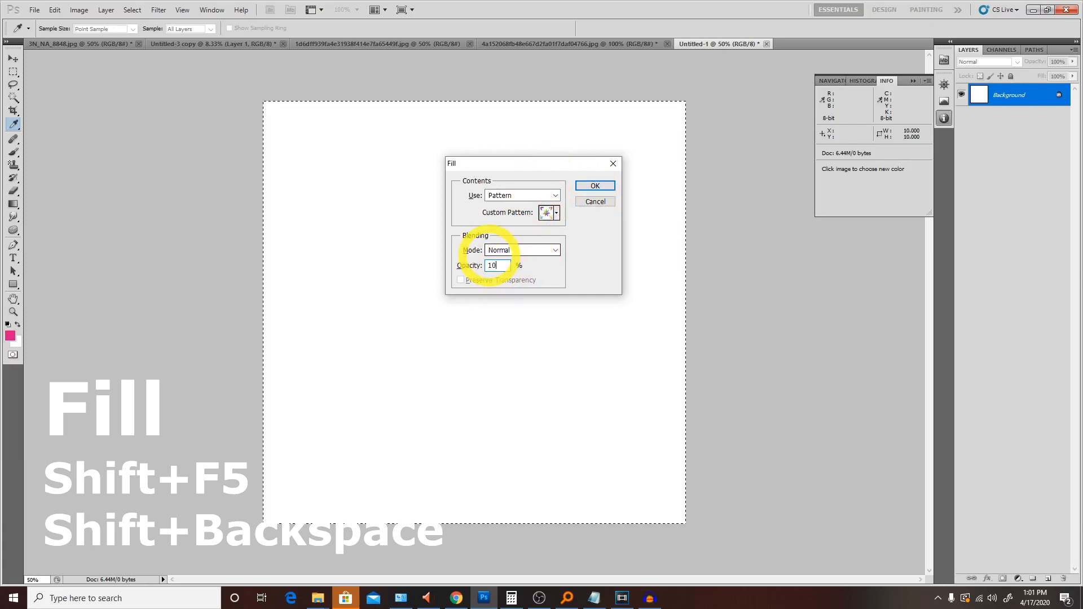
left_click(595, 186)
key("m")
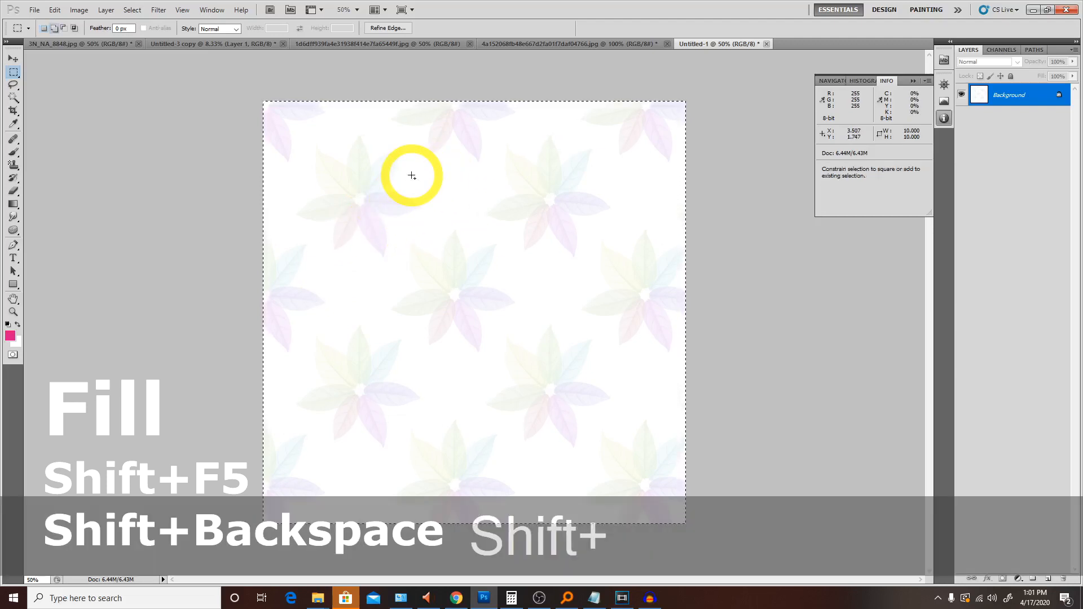
Fill the selected canvas again with the same staggered leaf-flower pattern at 100% opacity
key("shift+BackSpace")
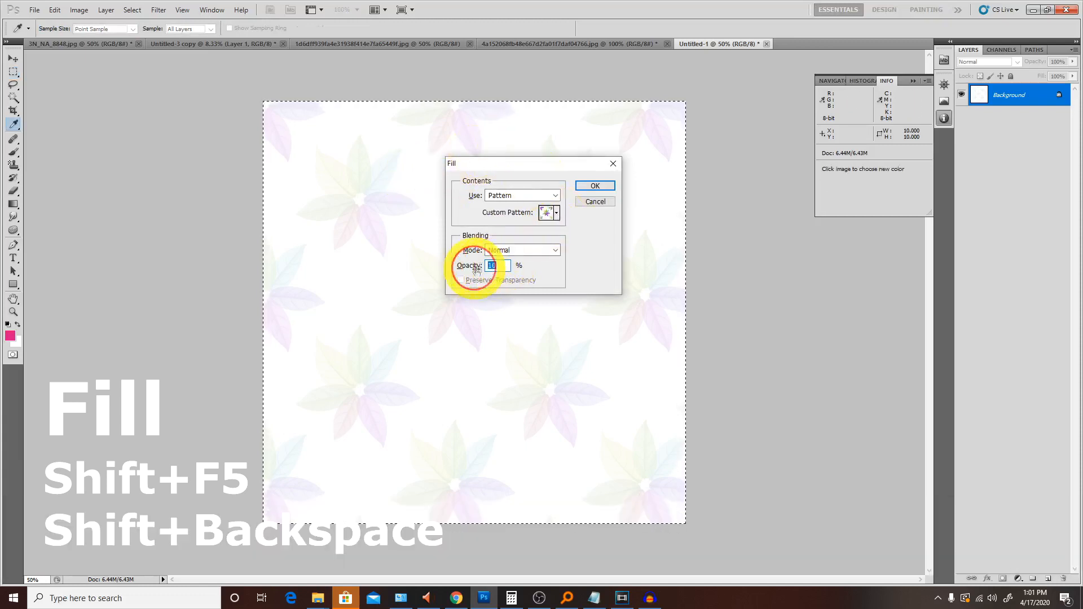
type("100")
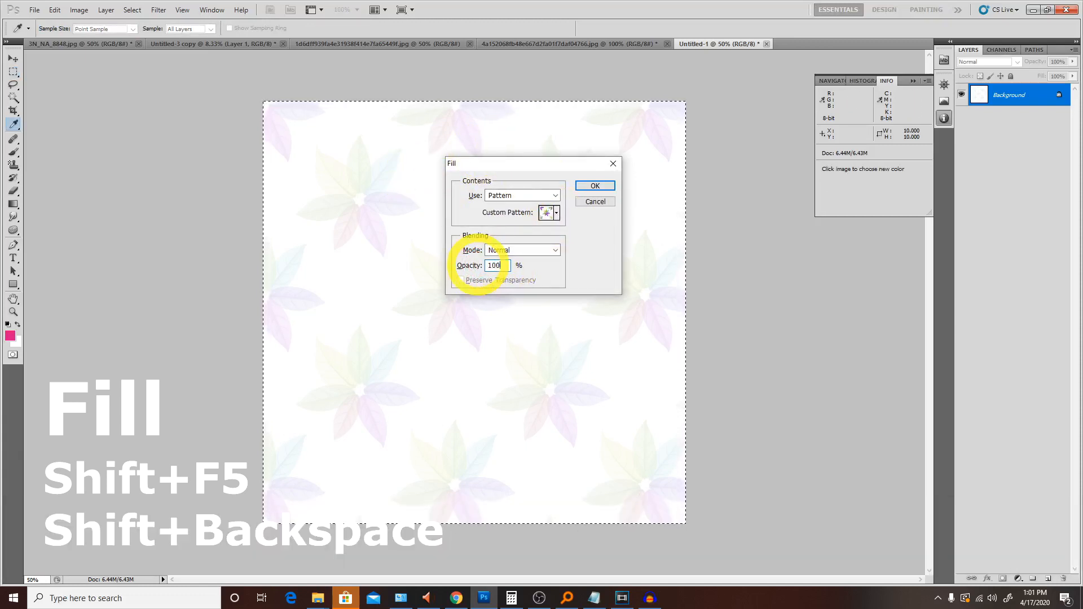
left_click(597, 186)
key("m")
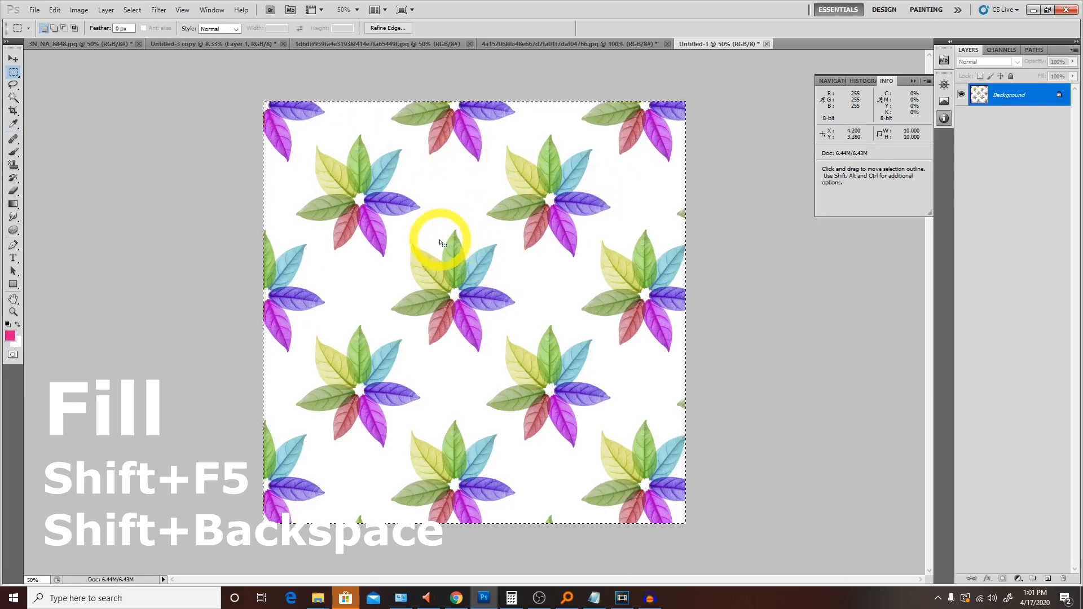
Clear the pattern from the selected canvas, activate the Lasso tool, and remove the selection
left_click(54, 10)
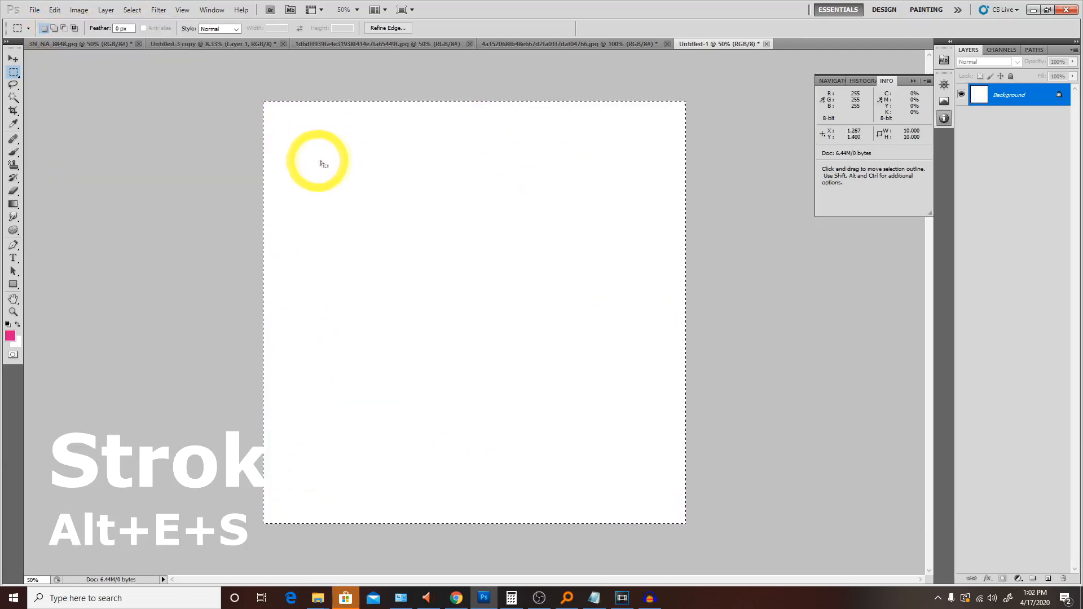
key("l")
key("ctrl+d")
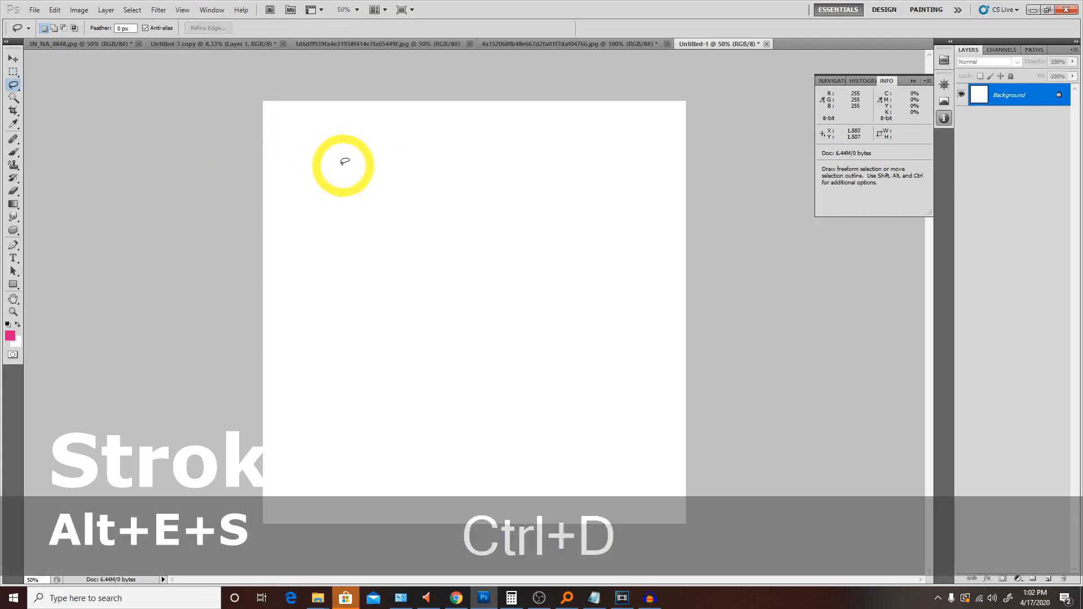
Draw a rectangular selection about 4.37 × 3.20 in the canvas's upper part and stroke it 10 px wide in pink, located inside
key("m")
left_click_drag(330, 147, 515, 281)
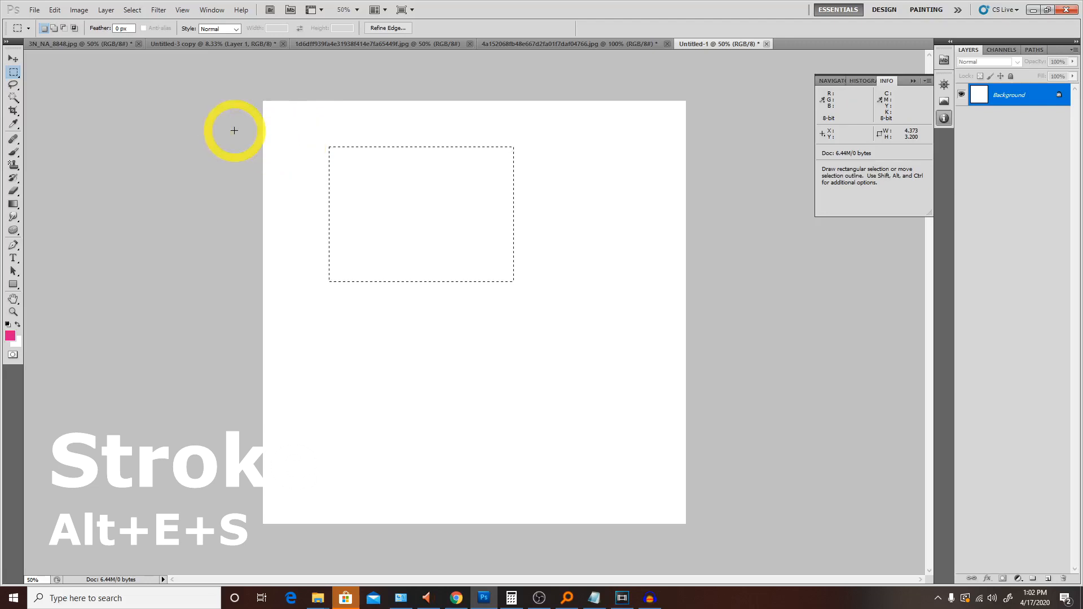
left_click(55, 9)
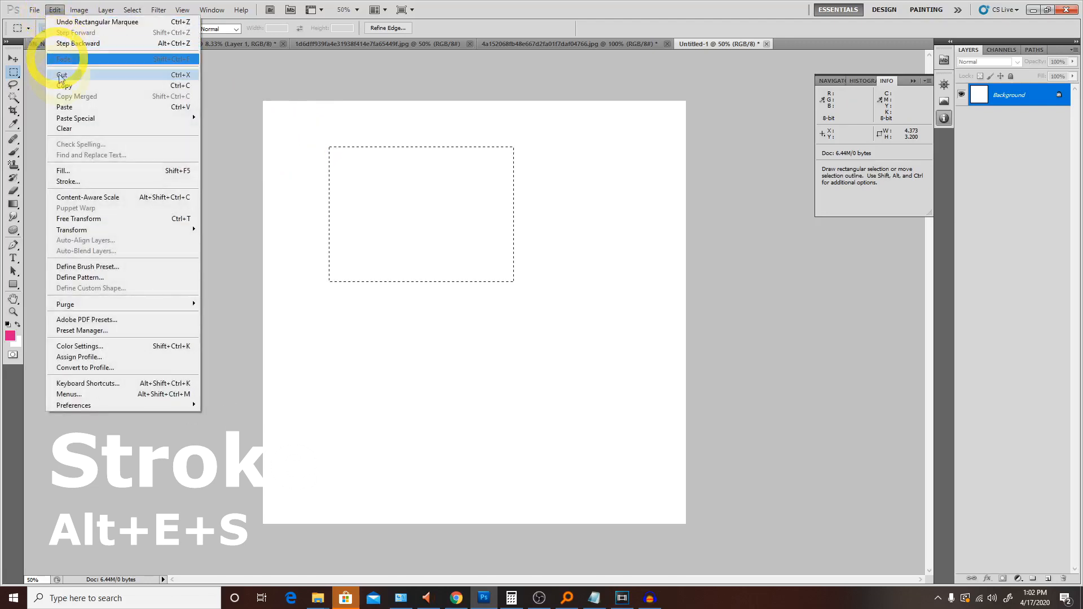
left_click(78, 184)
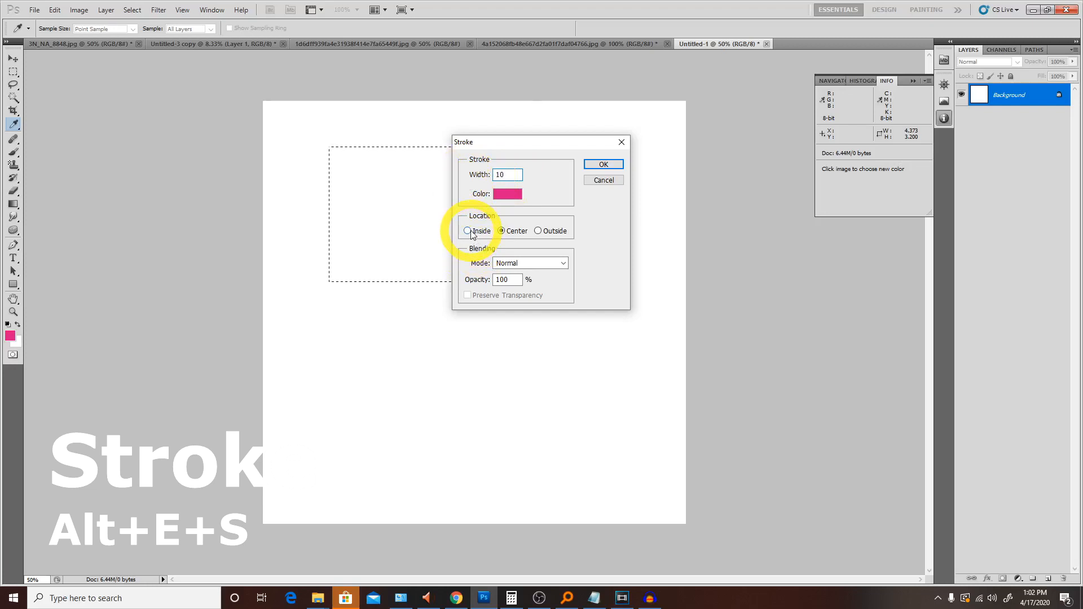
left_click(603, 166)
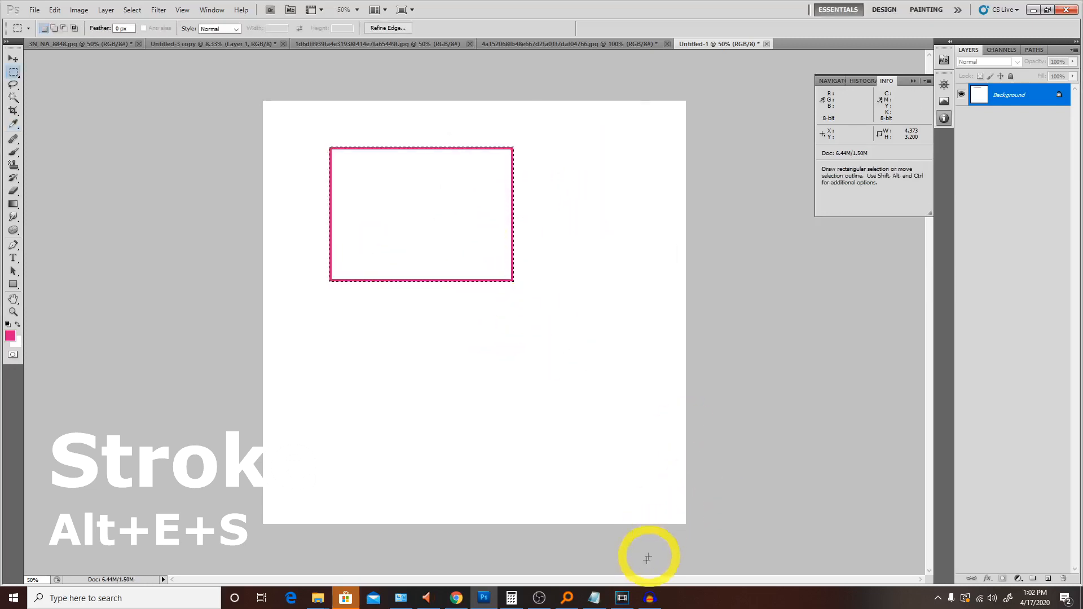
key("ctrl+space")
left_click_drag(488, 127, 567, 205)
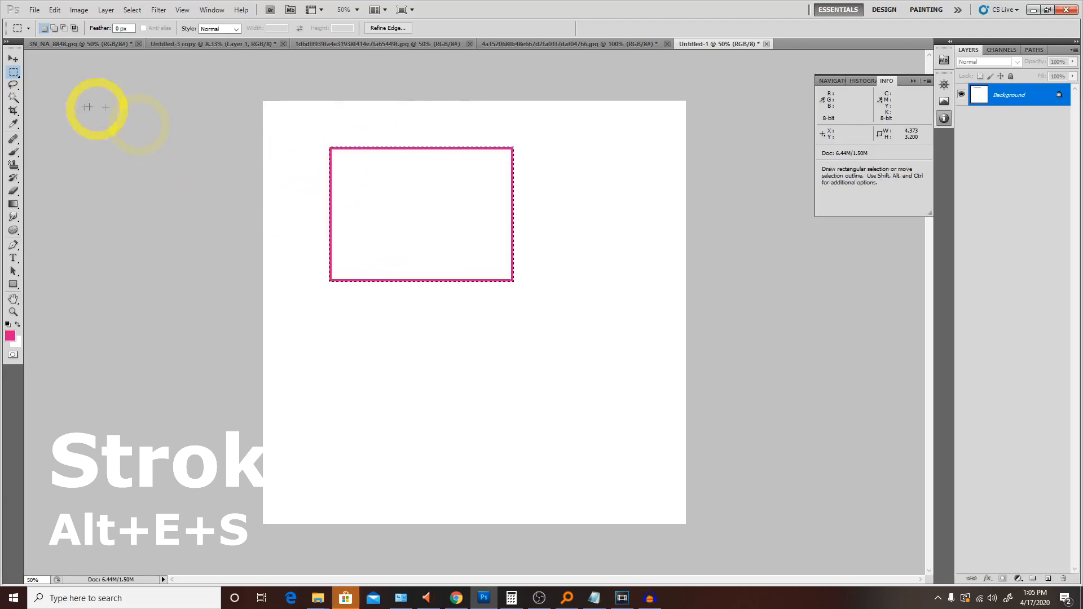
Draw a nearly circular elliptical selection about 3.52 × 3.36 below the pink rectangle
right_click(14, 73)
left_click(46, 84)
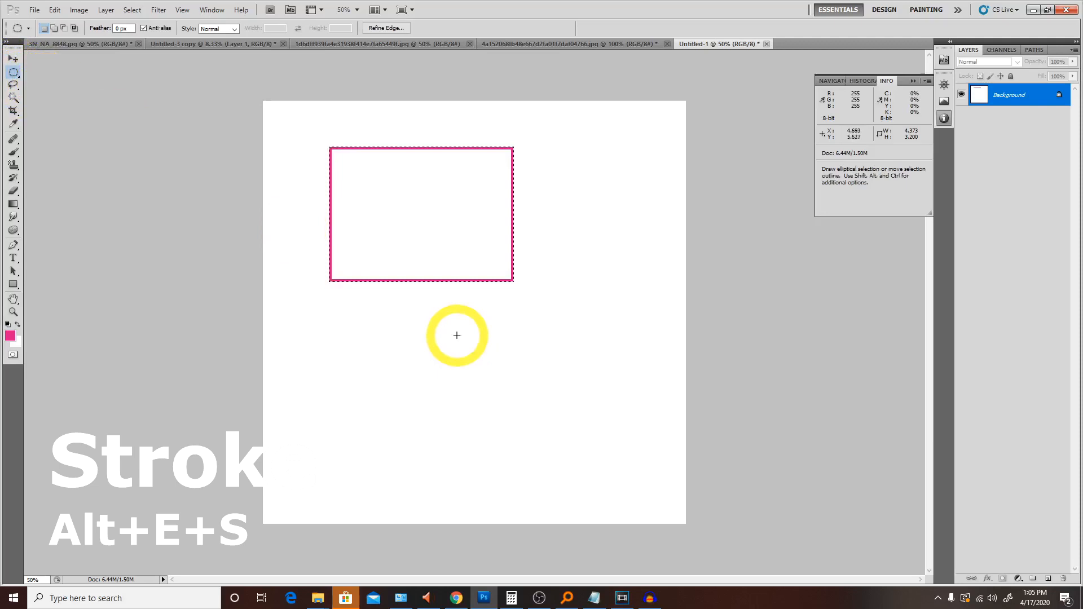
left_click_drag(367, 304, 522, 446)
Stroke the elliptical selection with a 50 px dark blue line located at the center
key("alt+e")
key("s")
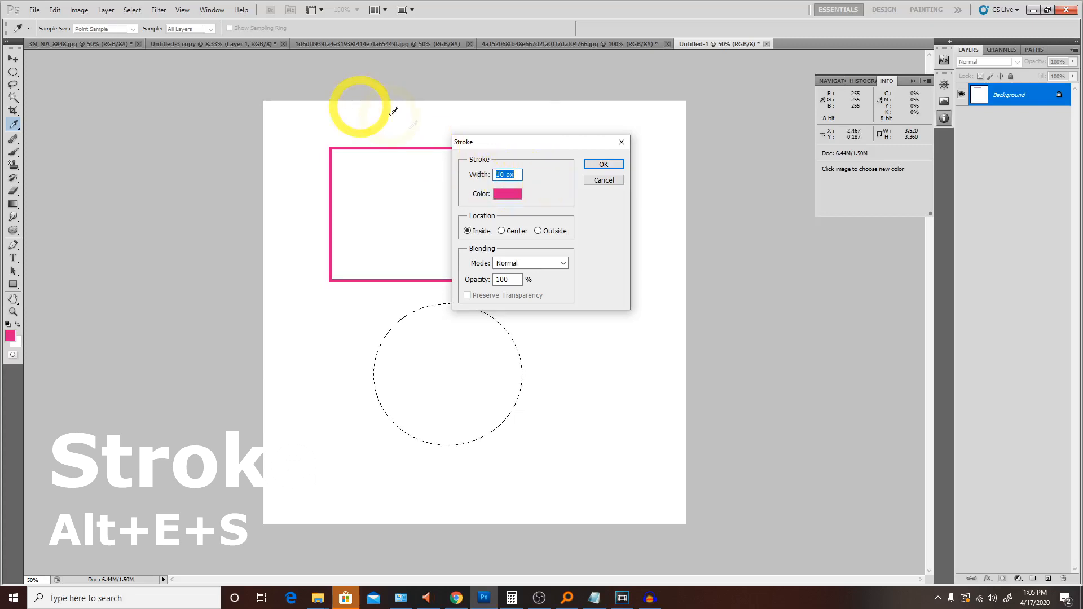
left_click(511, 197)
left_click_drag(710, 287, 765, 297)
left_click(785, 260)
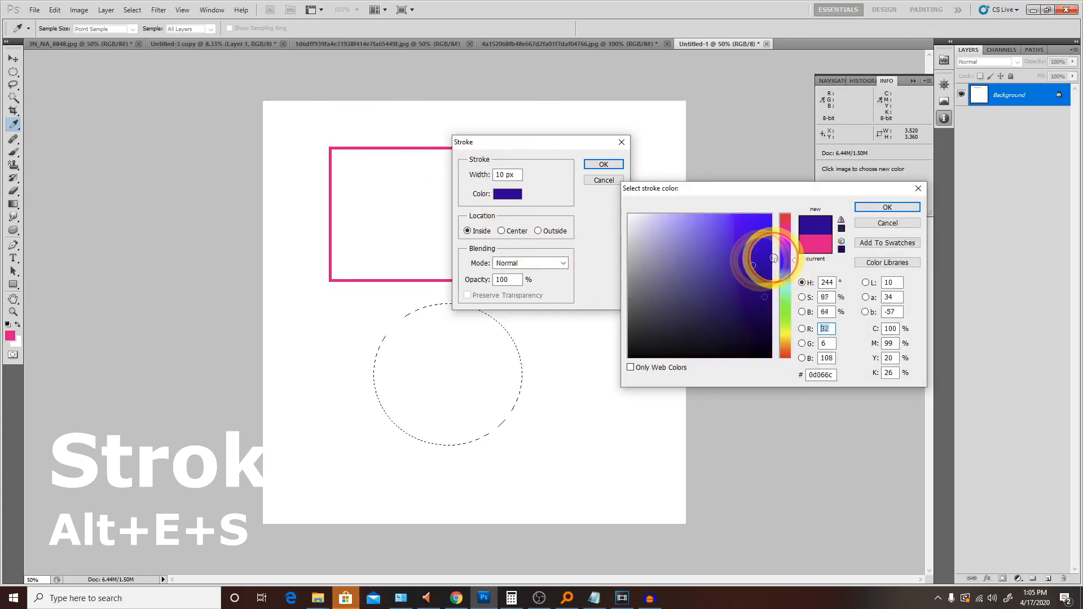
left_click(877, 208)
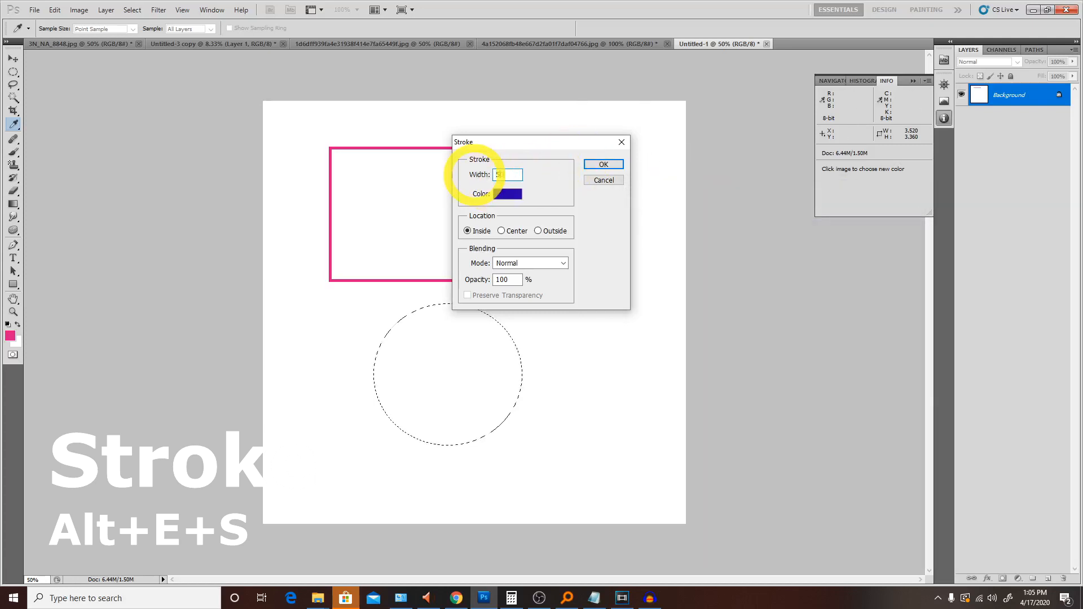
left_click(506, 235)
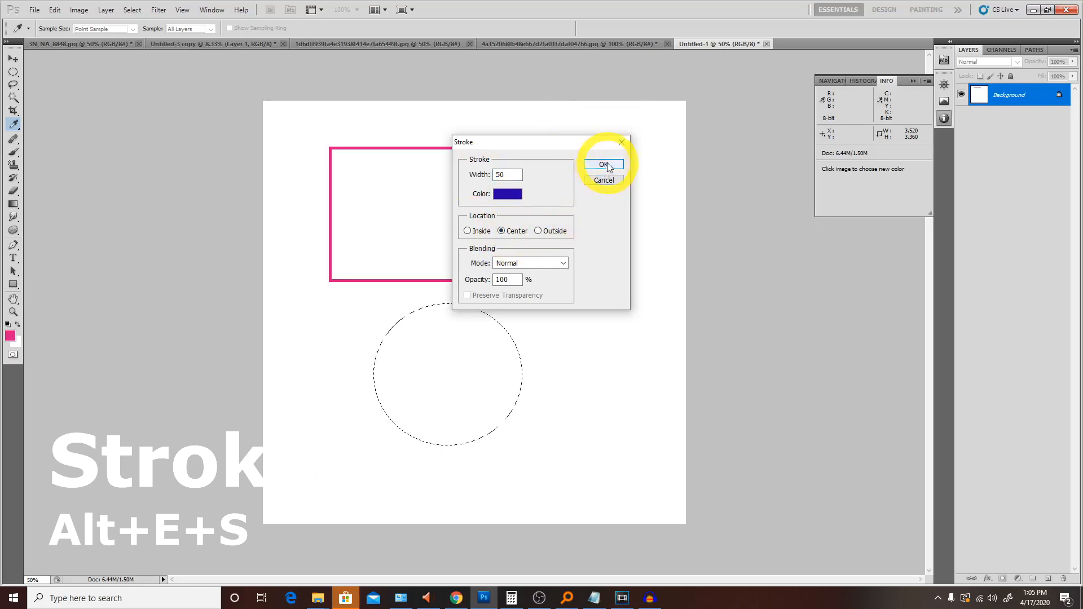
left_click(603, 164)
Examine up close how the blue stroke lies along the elliptical selection outline, and return to the full canvas view
key("ctrl+space")
left_click_drag(474, 333, 589, 388)
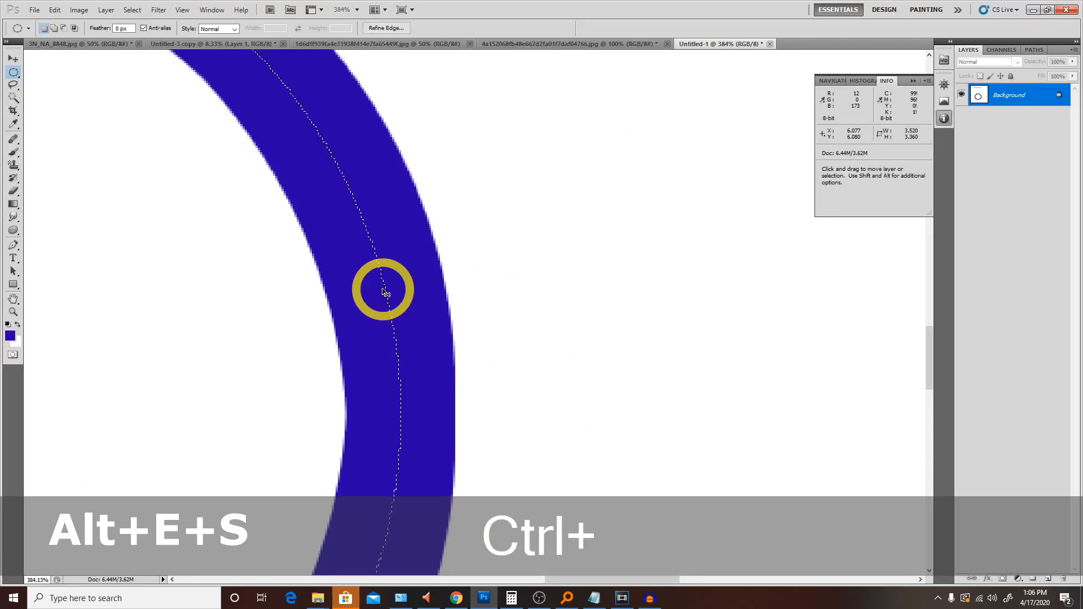
key("ctrl+KP_Subtract")
key("ctrl+KP_Subtract")
key("ctrl+KP_Subtract")
key("ctrl+KP_Subtract")
key("ctrl+KP_Subtract")
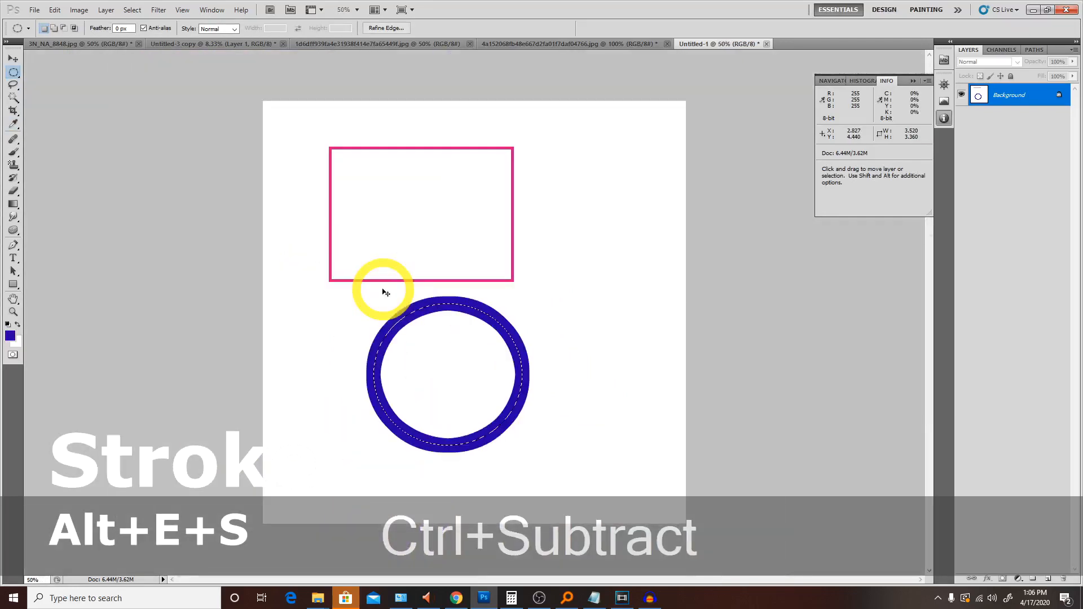
key("ctrl+KP_Subtract")
Add a new layer above the background and remove the elliptical selection
left_click(55, 10)
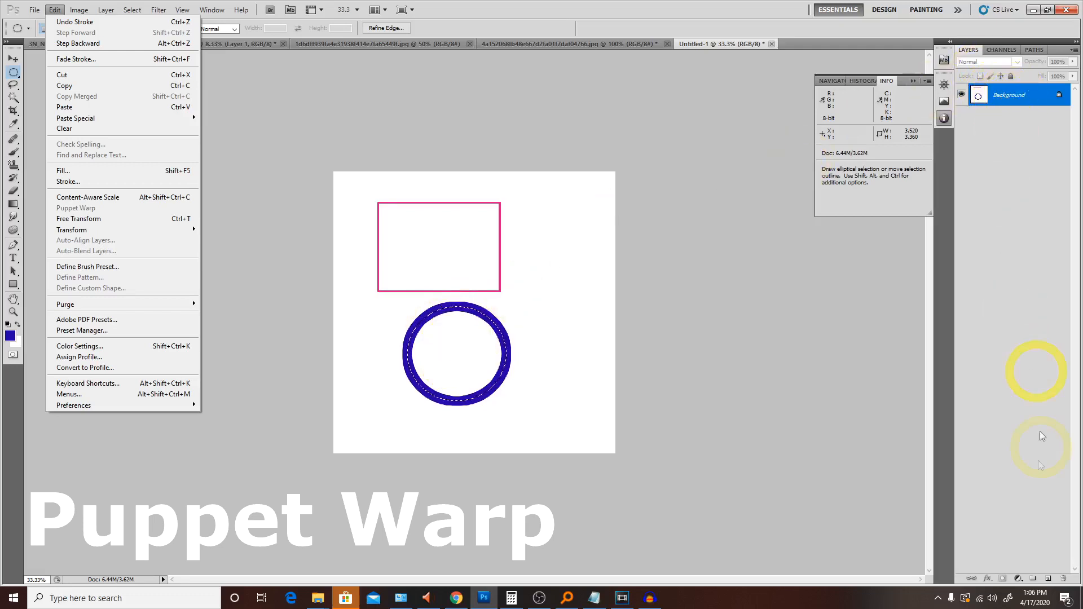
left_click(1049, 580)
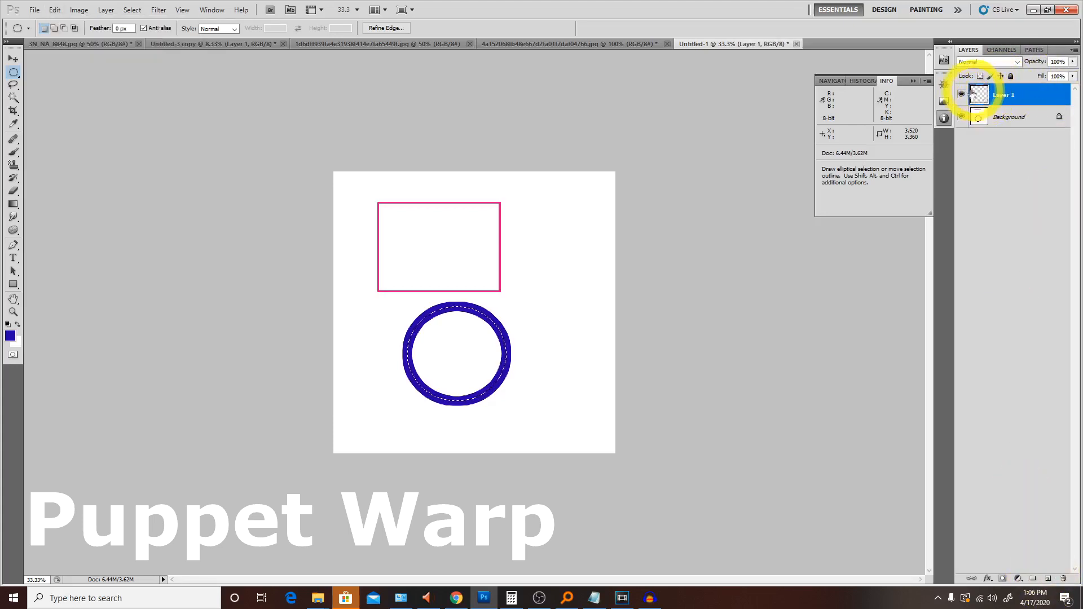
key("ctrl+d")
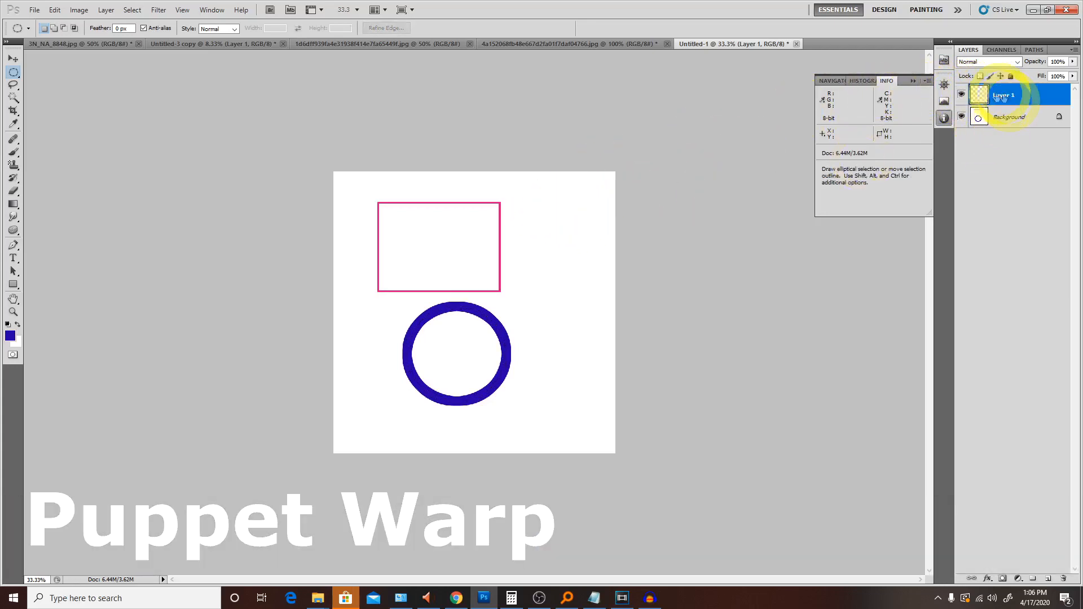
Draw a tall rectangular selection about 1.6 × 4.9 to the right of the shapes and fill it with the blue foreground color
right_click(13, 72)
left_click(50, 75)
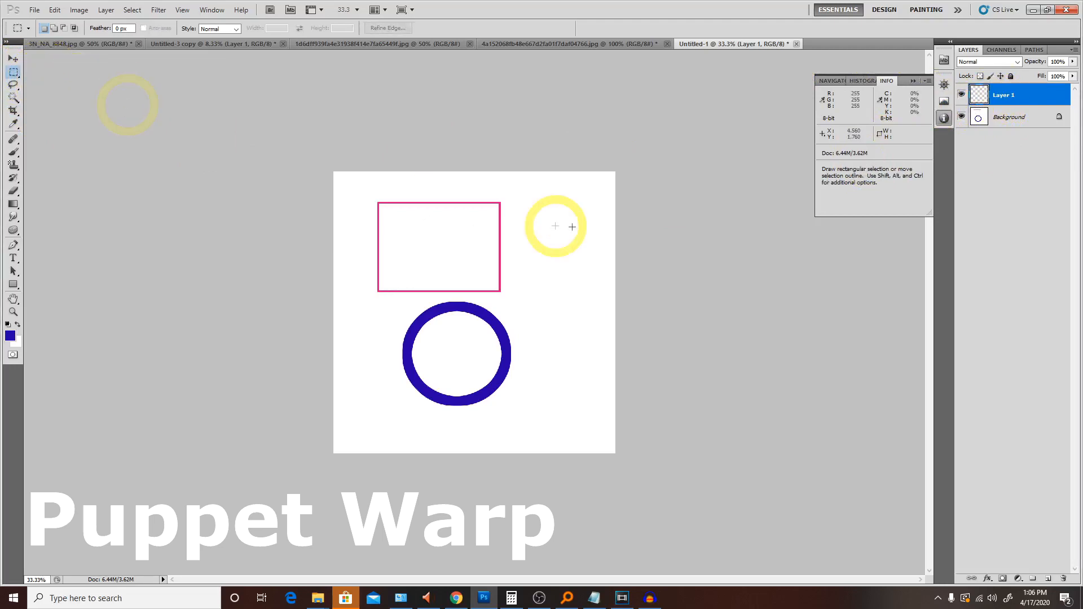
left_click_drag(534, 221, 579, 358)
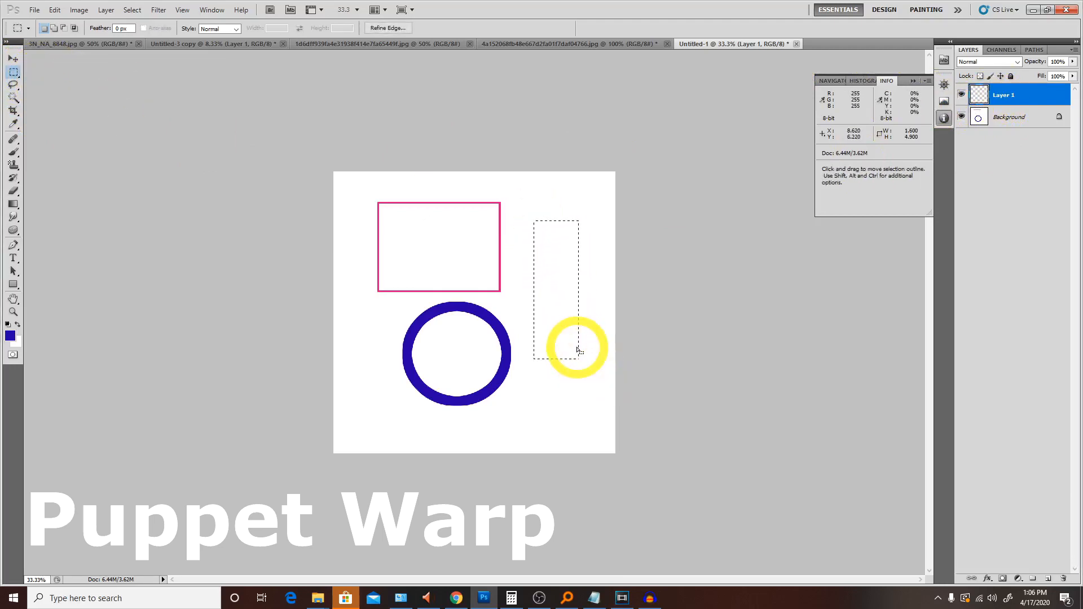
key("alt+BackSpace")
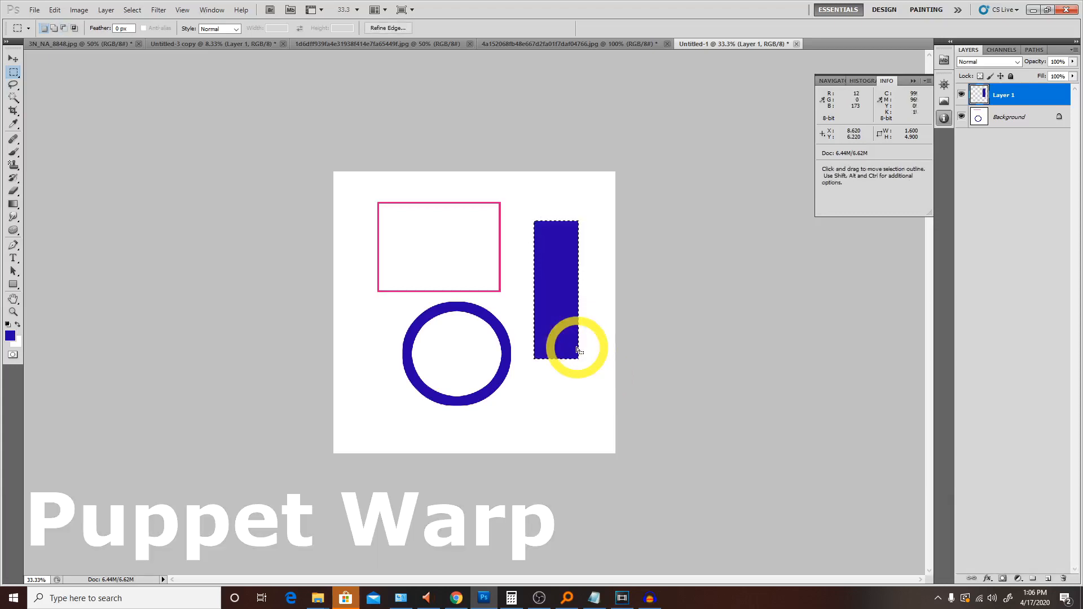
Apply Puppet Warp to the blue bar, pinning its ends and middle and pulling the pins to stretch and bend it into a curve
left_click(55, 10)
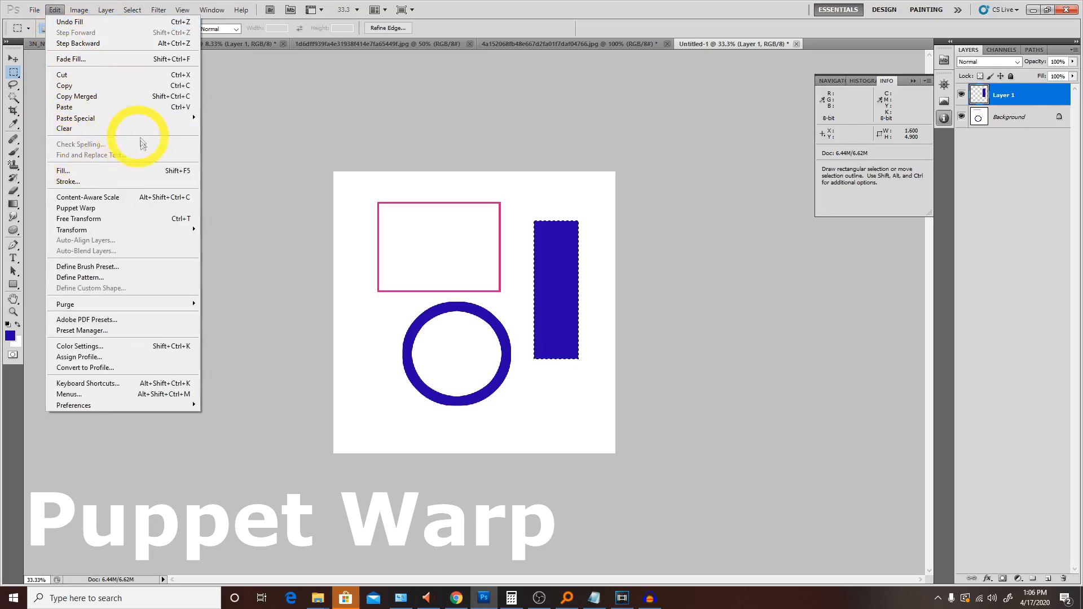
left_click(91, 211)
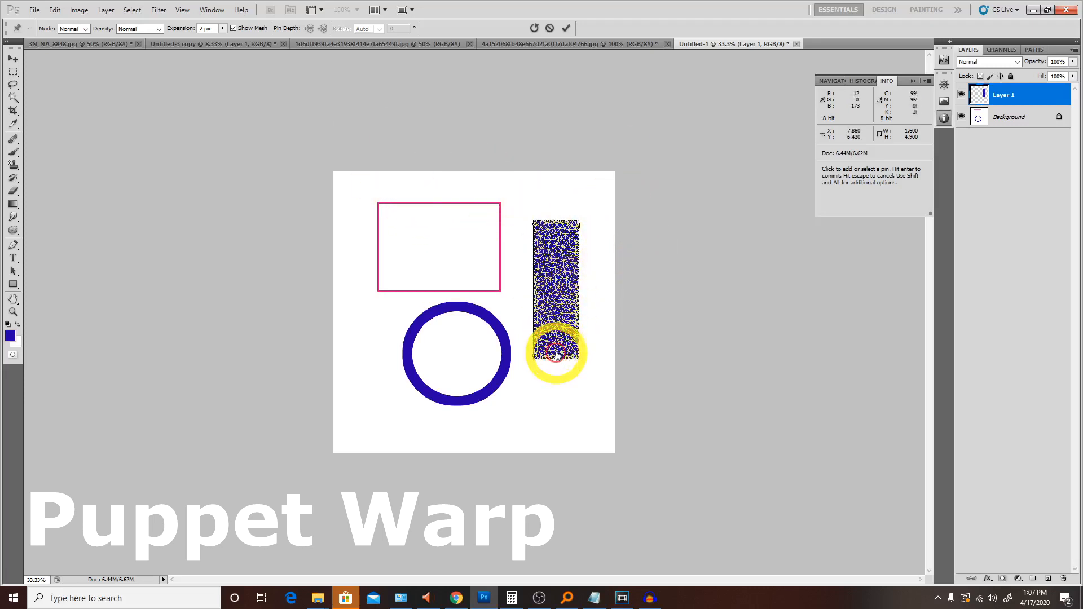
left_click(557, 226)
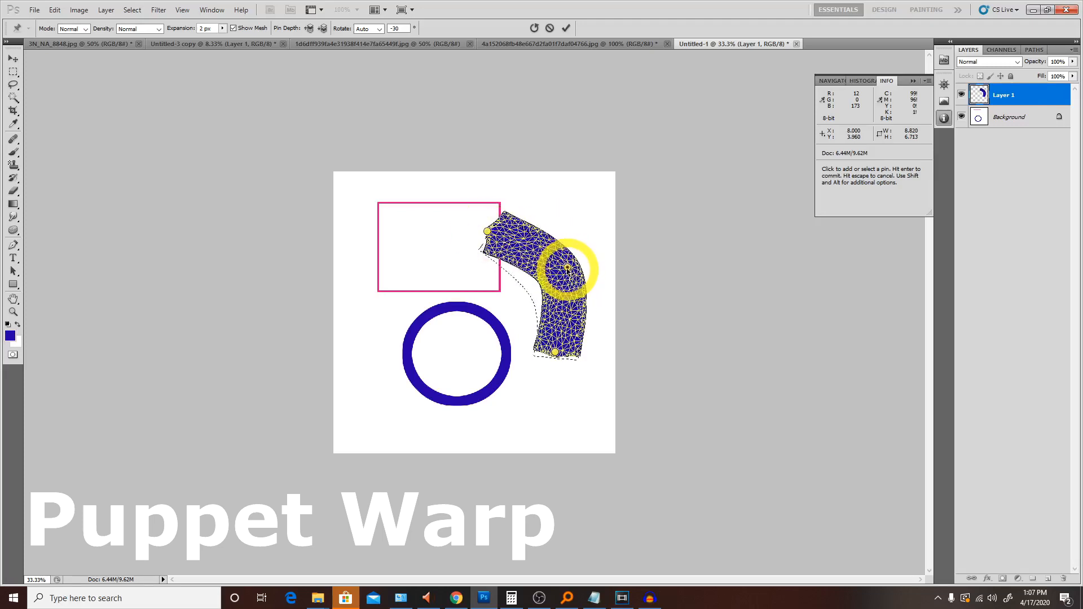
left_click_drag(563, 398, 554, 413)
left_click(567, 268)
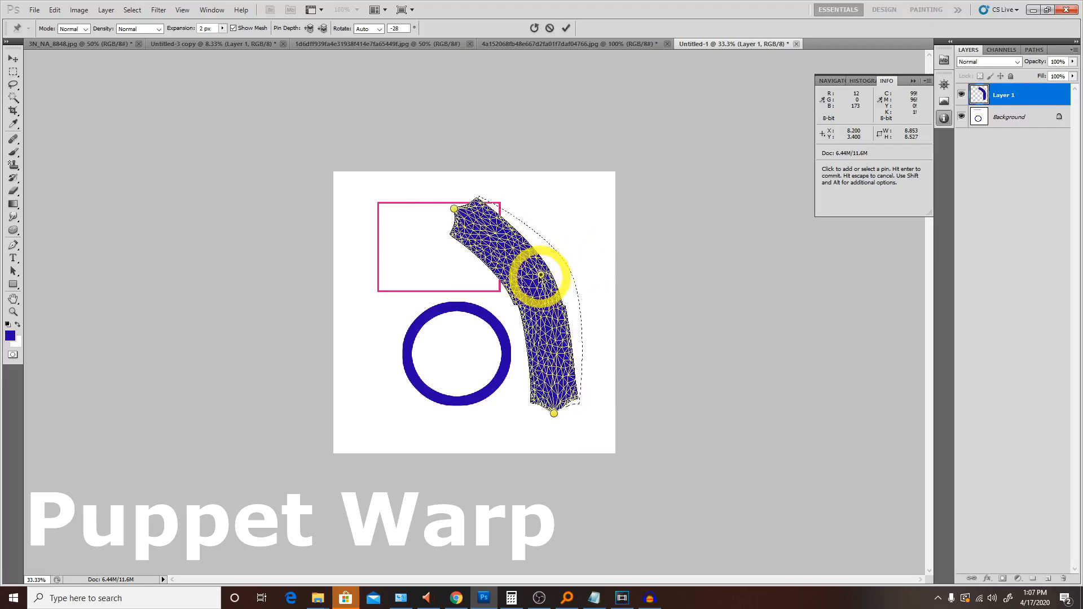
left_click_drag(495, 301, 579, 270)
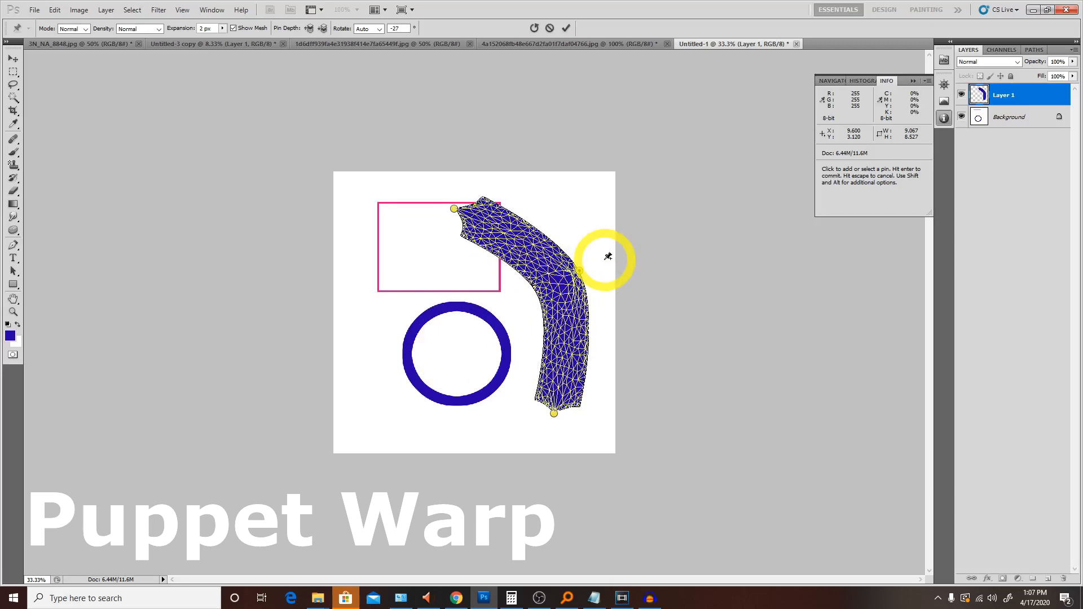
key("Return")
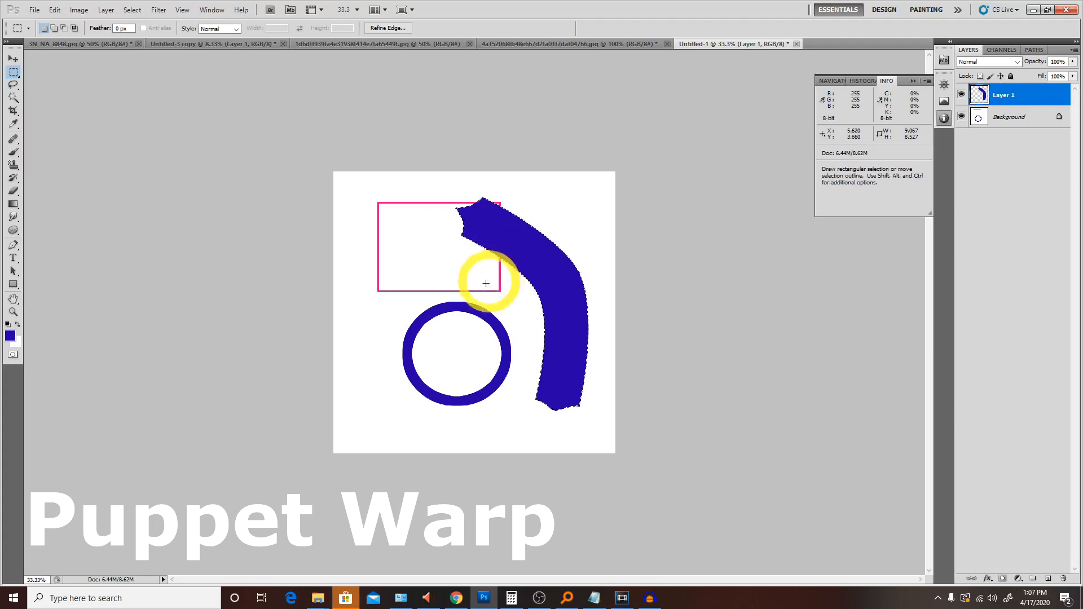
left_click(54, 11)
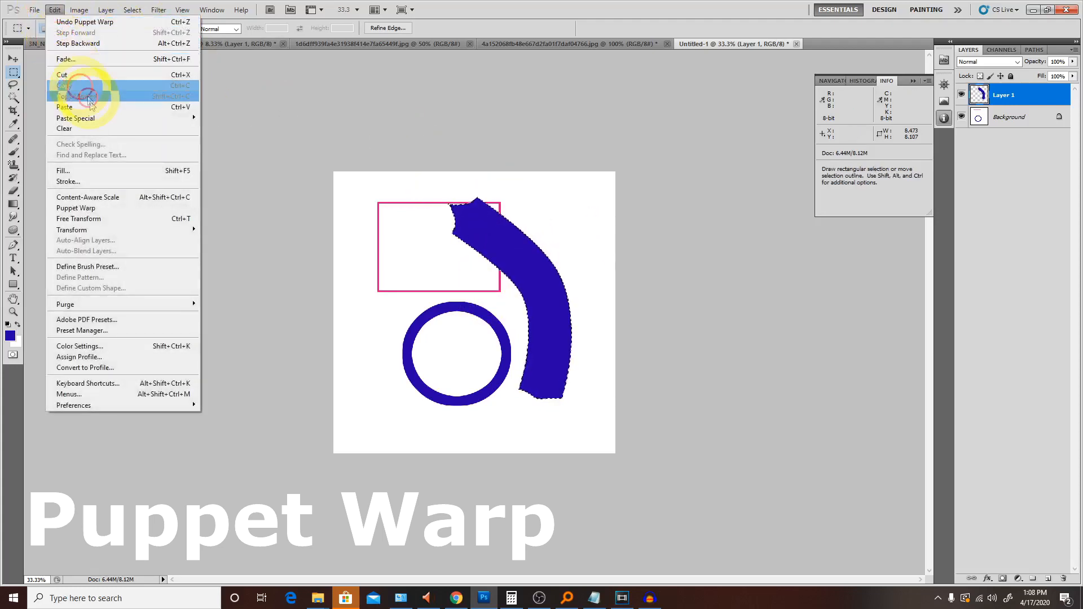
left_click(110, 225)
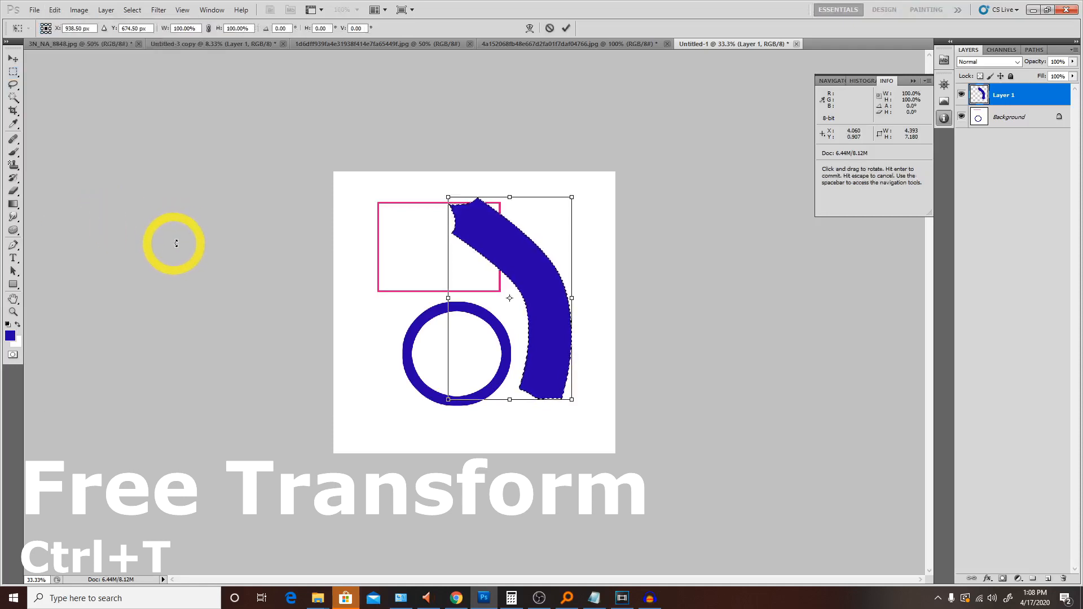
key("Return")
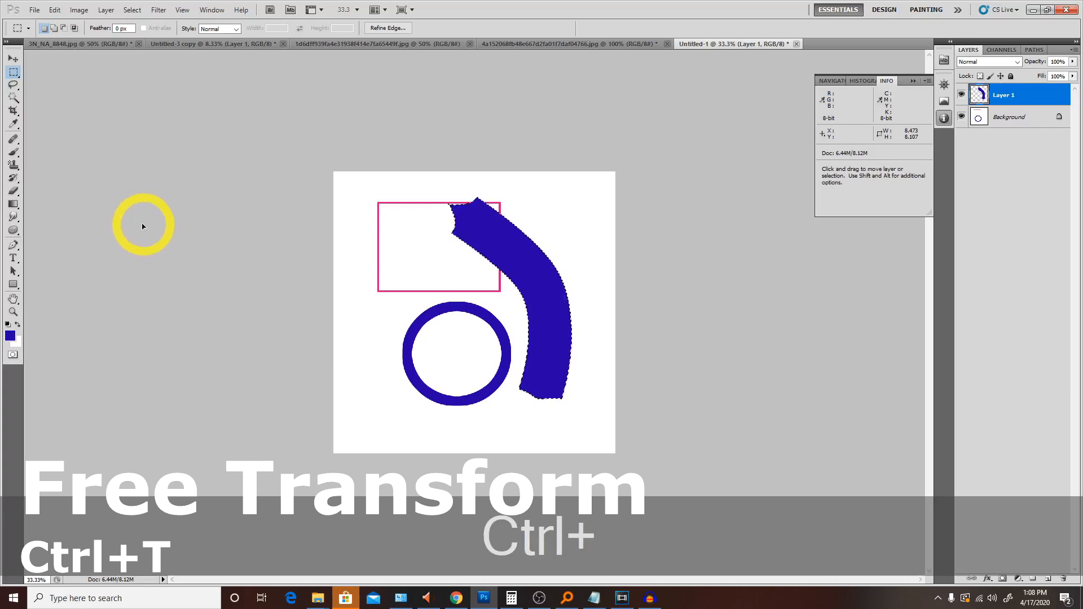
Free-transform the curved blue bar, scaling it from its corners down to about 59% width and 53% height, and apply the transform
key("ctrl+t")
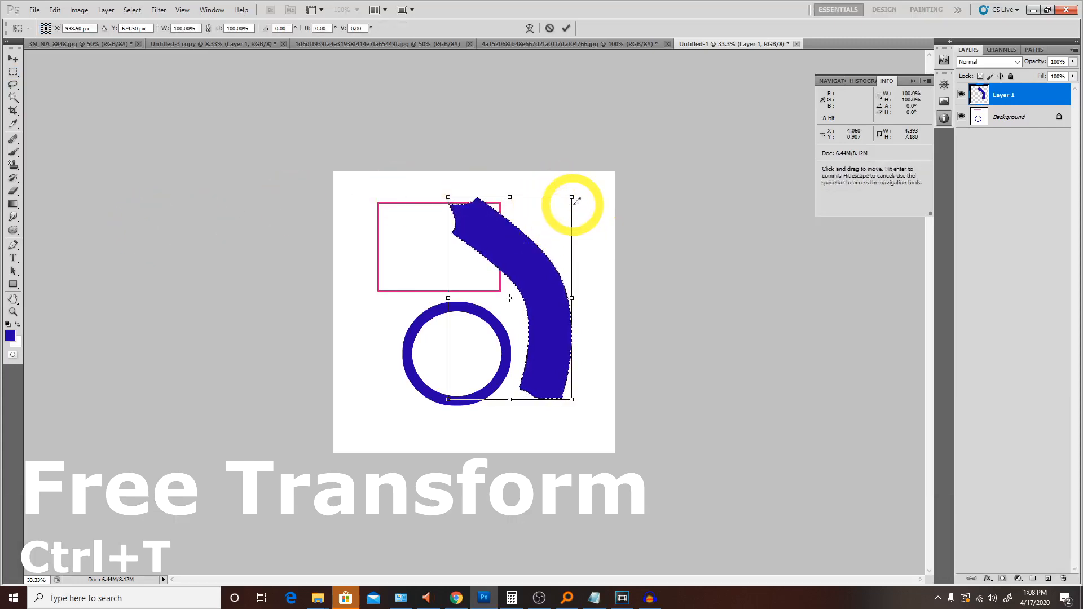
left_click_drag(571, 197, 554, 218)
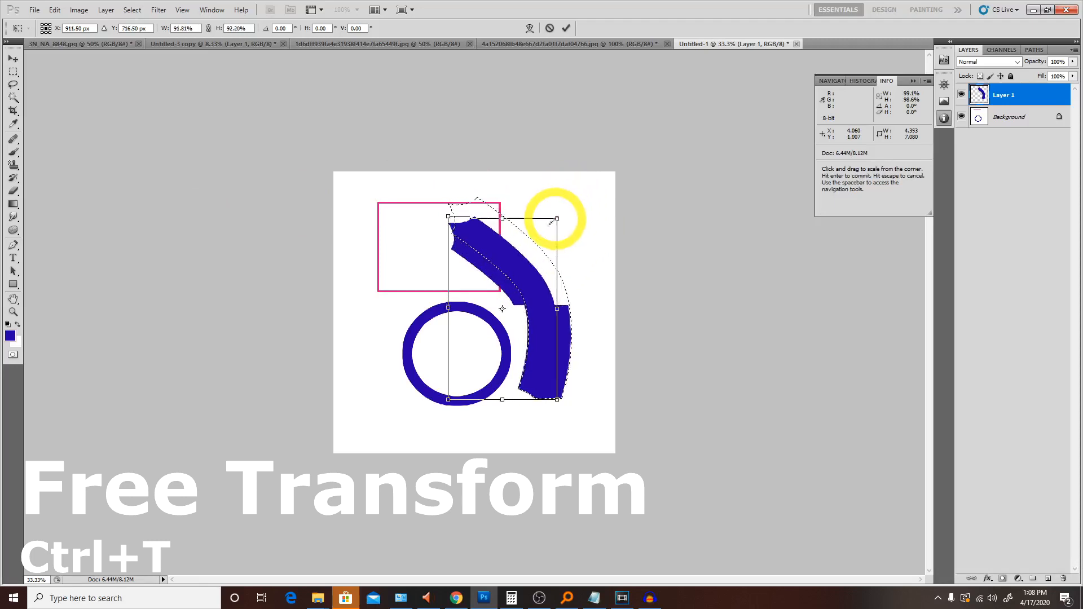
left_click_drag(543, 255, 581, 202)
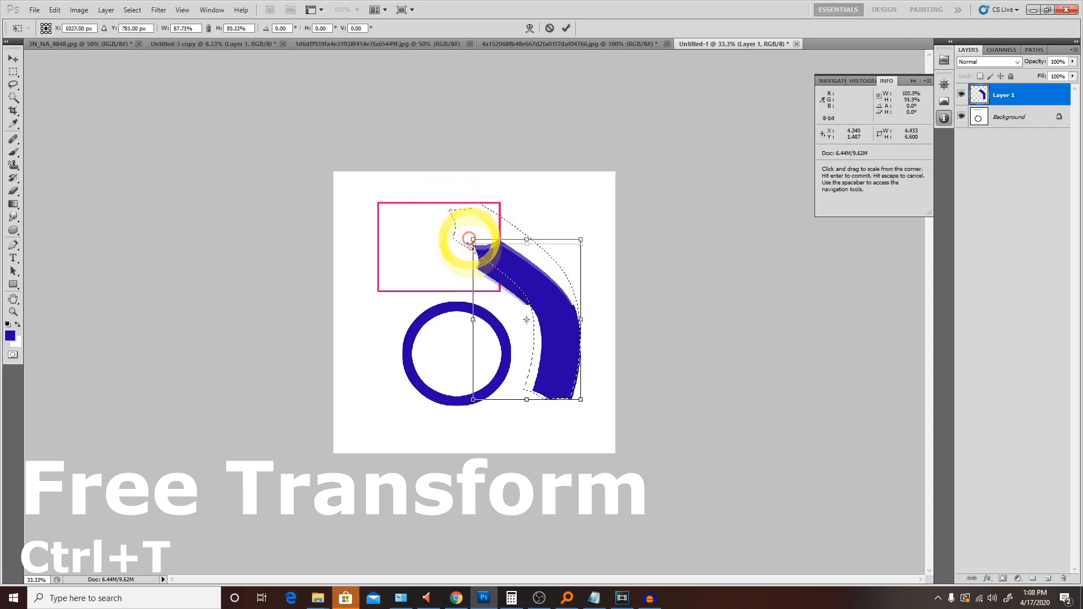
left_click_drag(496, 279, 529, 200)
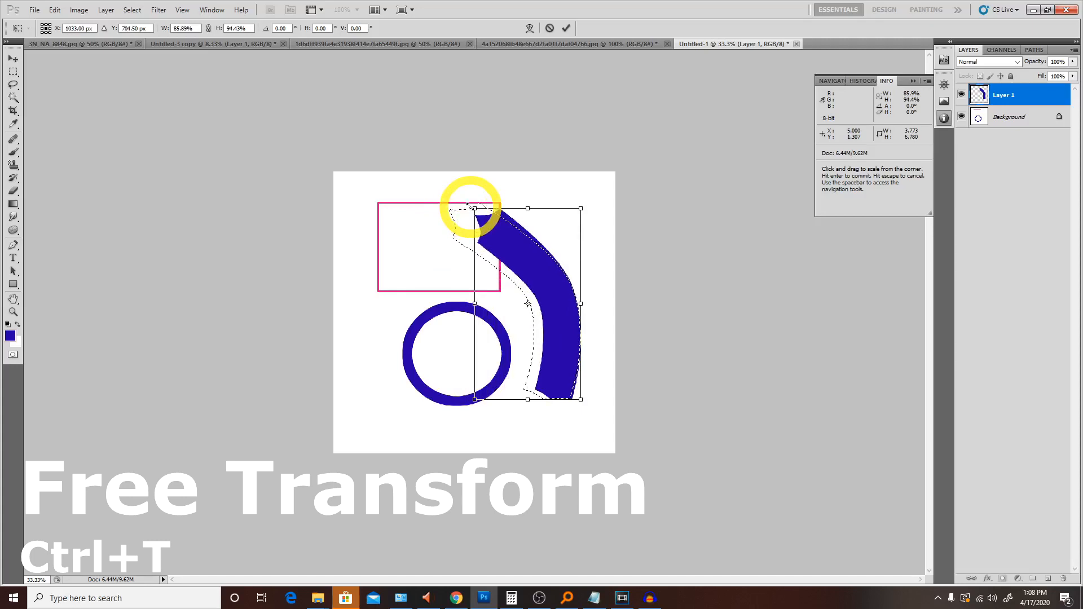
left_click_drag(455, 214, 440, 195)
left_click_drag(444, 233, 424, 207)
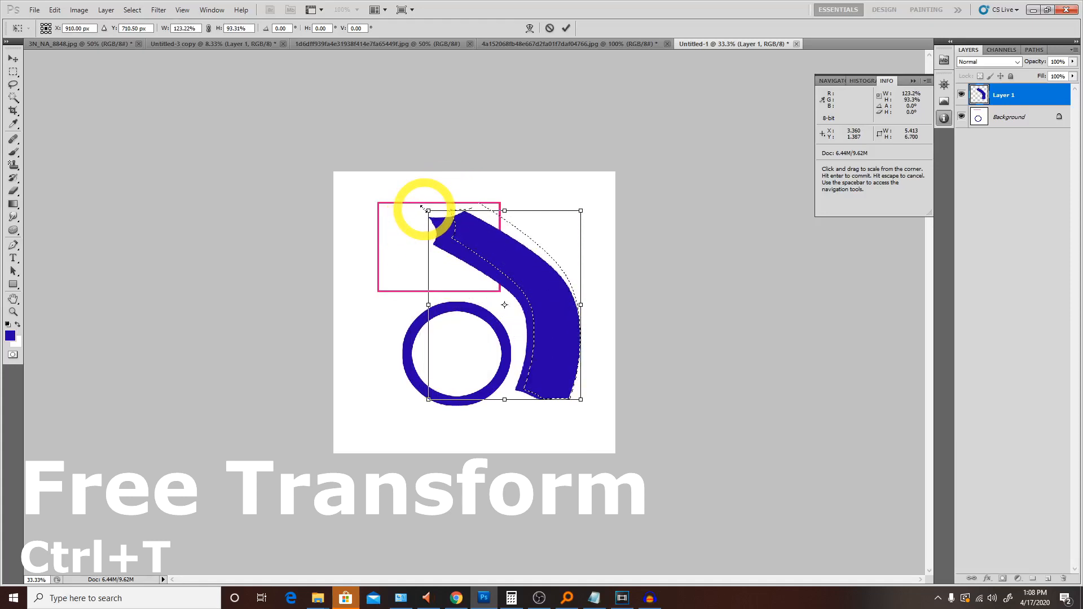
left_click_drag(422, 208, 422, 212)
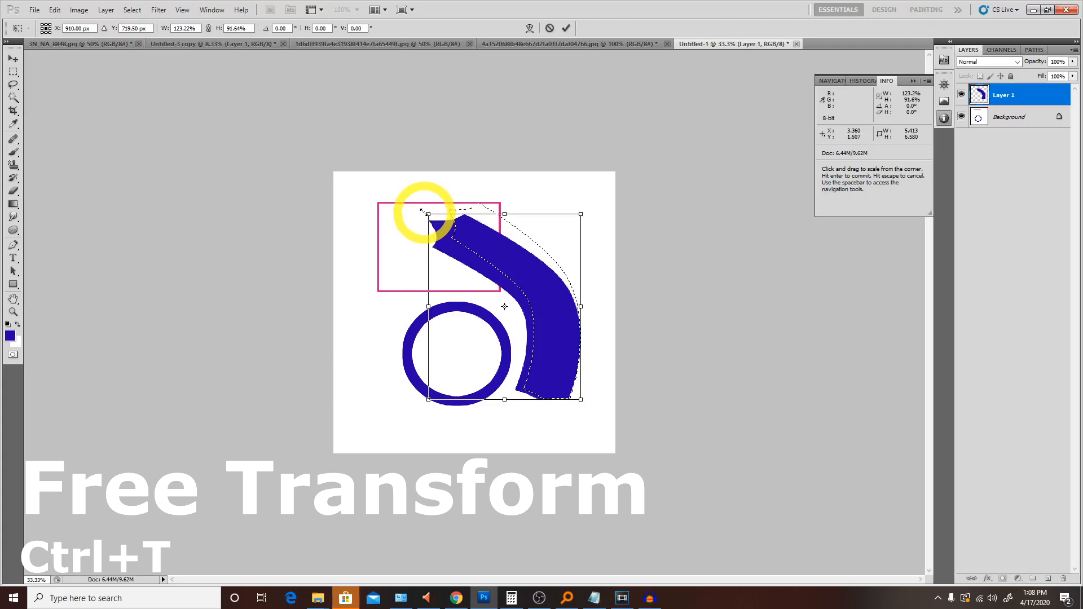
left_click_drag(422, 212, 494, 269)
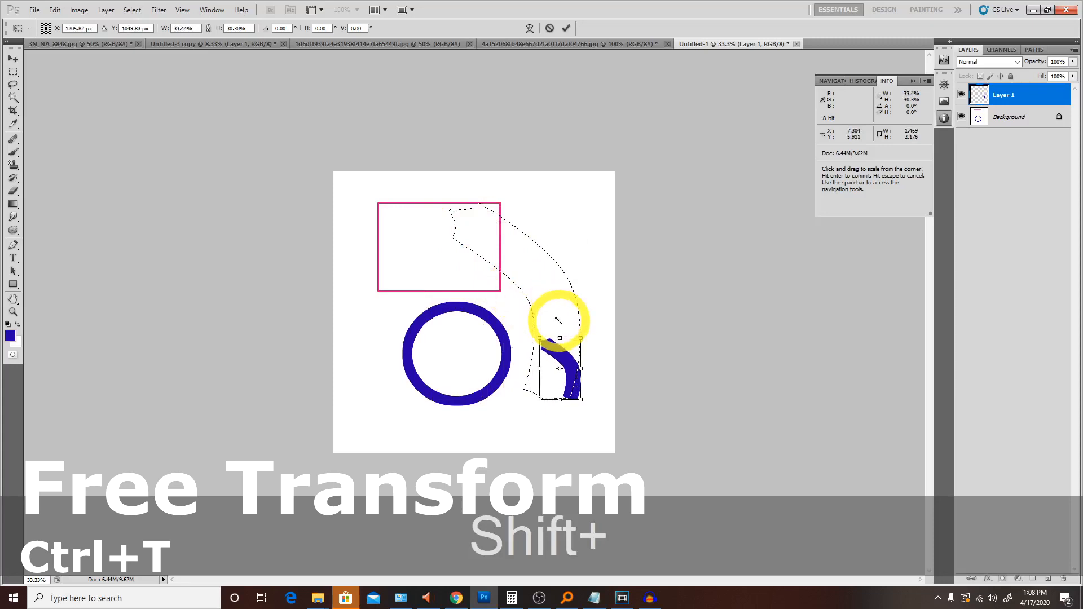
left_click_drag(553, 316, 529, 273)
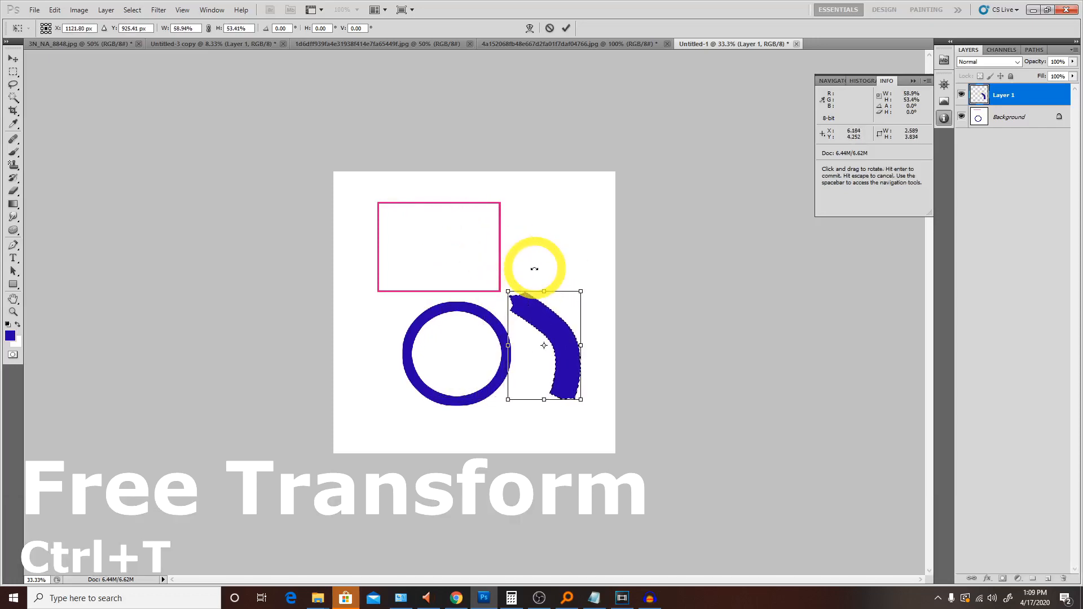
key("Return")
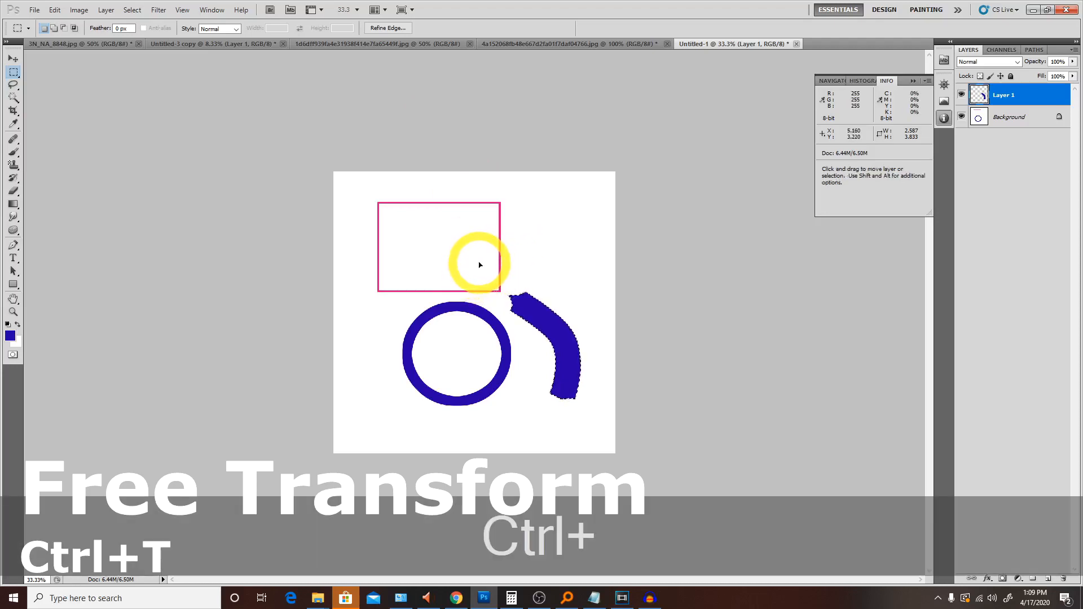
Free-transform the blue curve again, stretching it to about 112% width and 125% height, moving it upward and rotating it about 4.5°
key("ctrl+t")
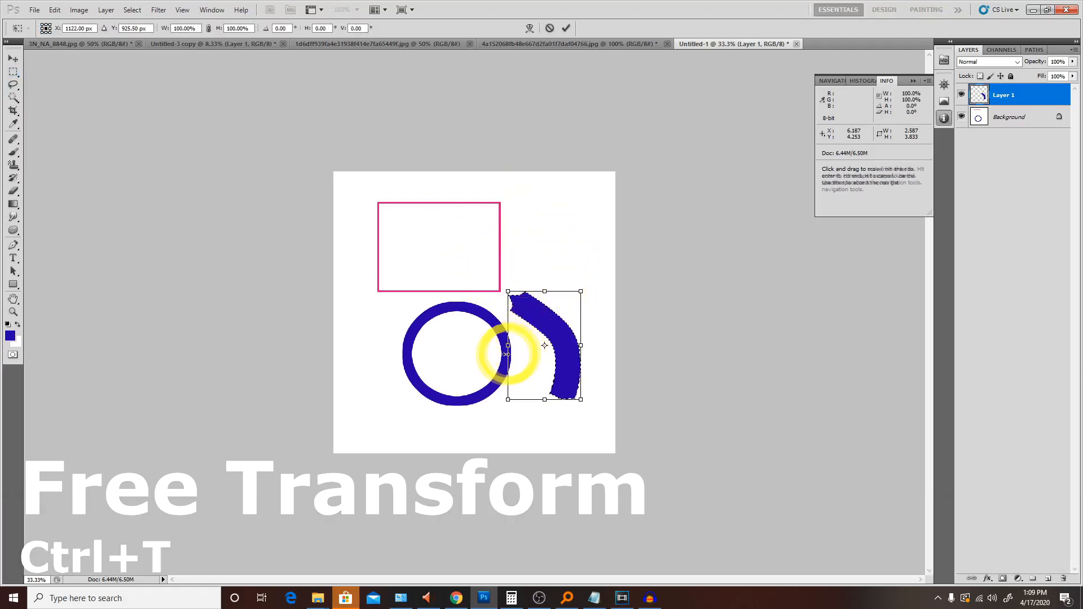
left_click_drag(508, 345, 566, 346)
mouse_move(535, 291)
left_mouse_down()
mouse_move(537, 188)
mouse_move(536, 309)
mouse_move(534, 271)
left_mouse_up()
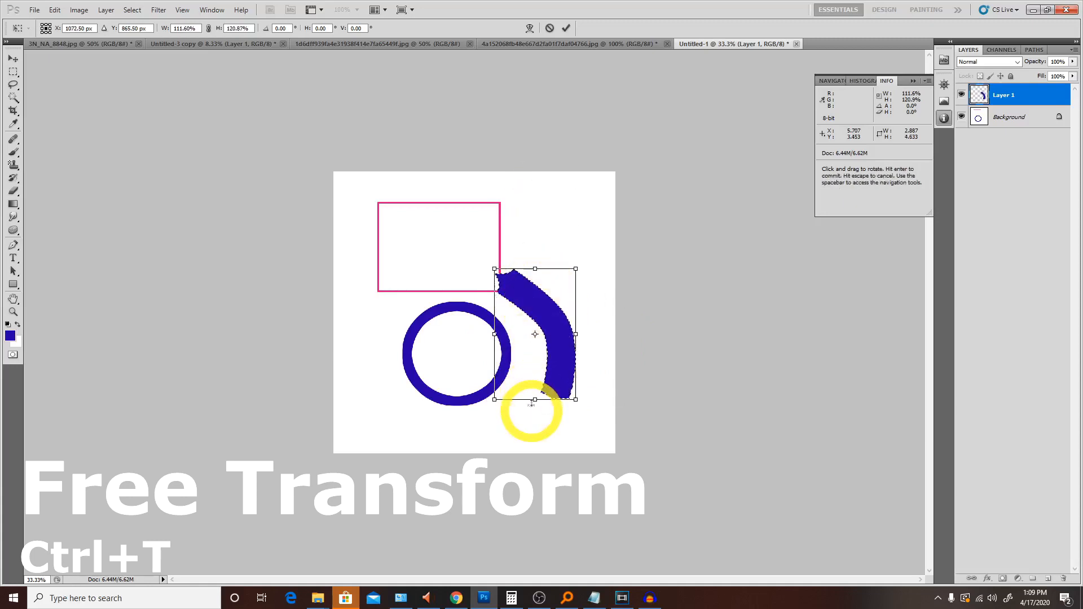
mouse_move(535, 400)
left_mouse_down()
mouse_move(535, 432)
mouse_move(534, 329)
mouse_move(535, 404)
left_mouse_up()
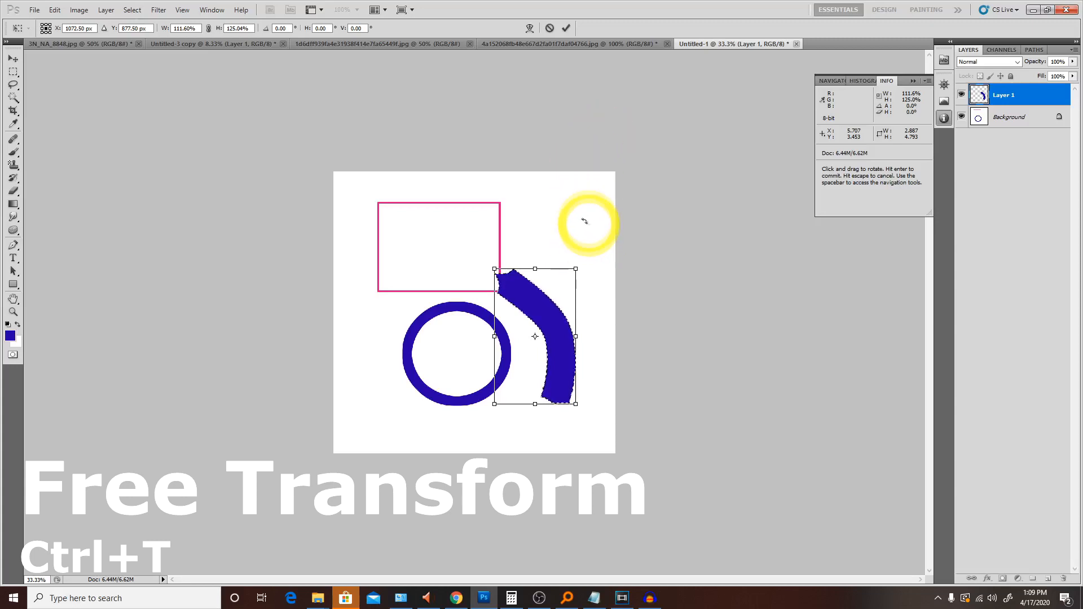
left_click_drag(584, 236, 584, 417)
left_click_drag(570, 283, 572, 275)
left_click_drag(638, 286, 610, 272)
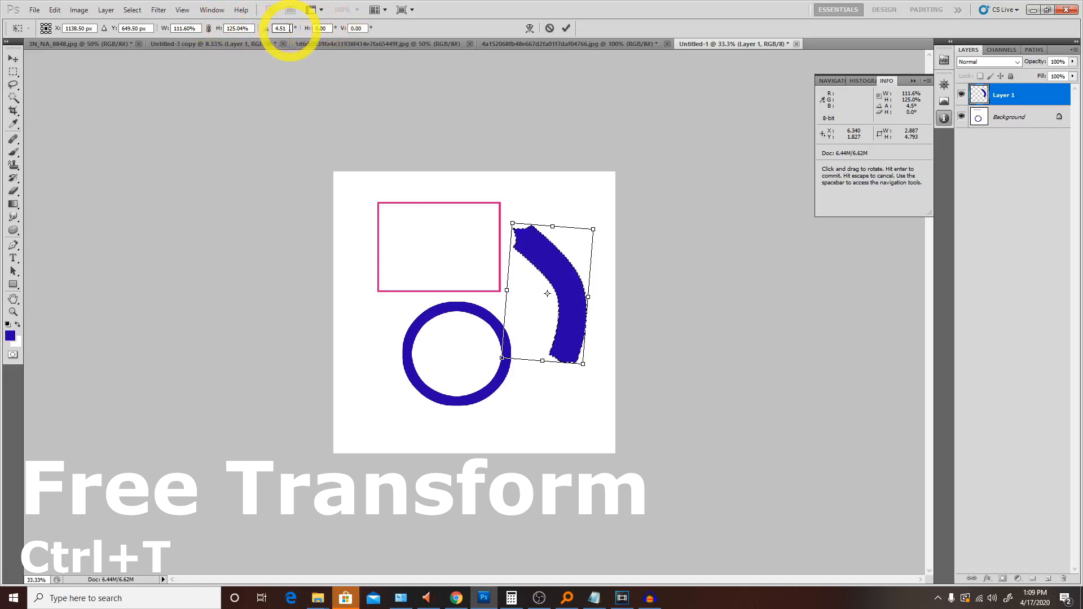
Set the rotation angle of the blue curve's transform to 90°
left_click_drag(287, 29, 268, 30)
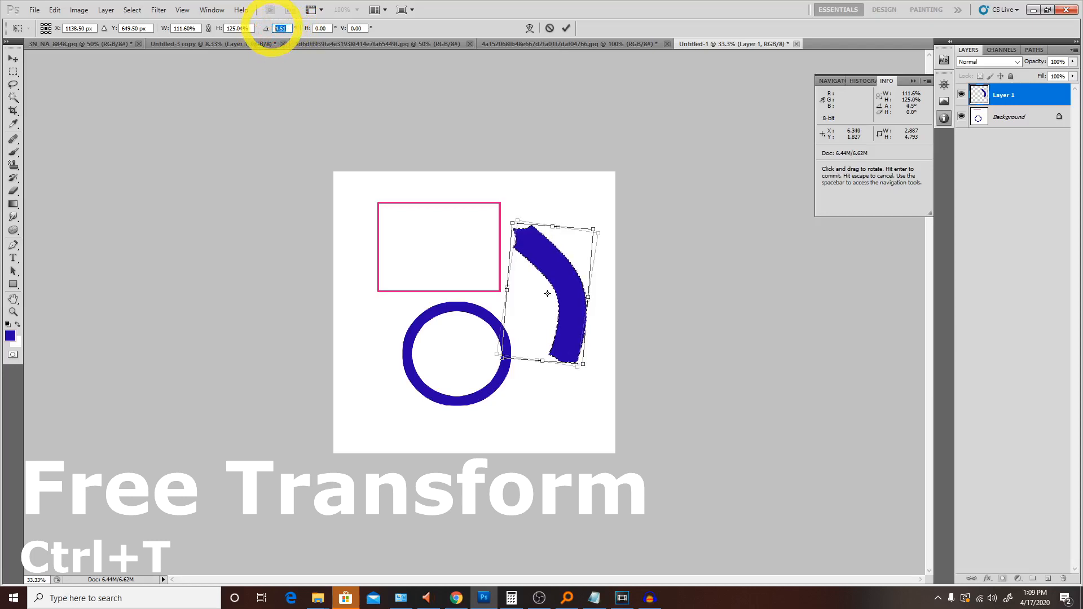
type("90")
key("Return")
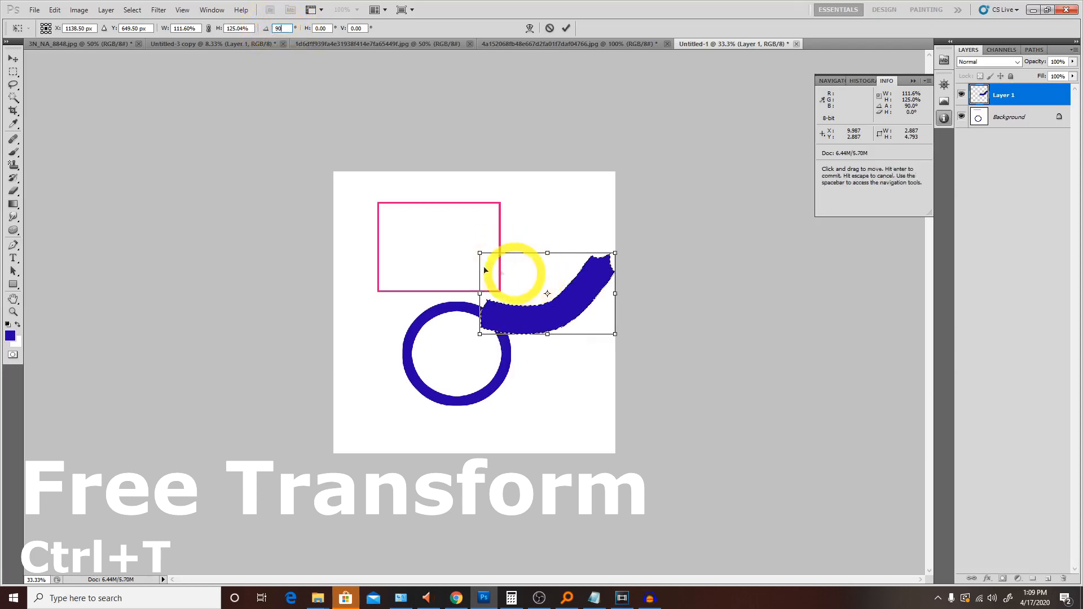
Try skewing the blue curve 10° horizontally and 50° vertically, move it over the blue ring, and discard the transform
left_click(320, 28)
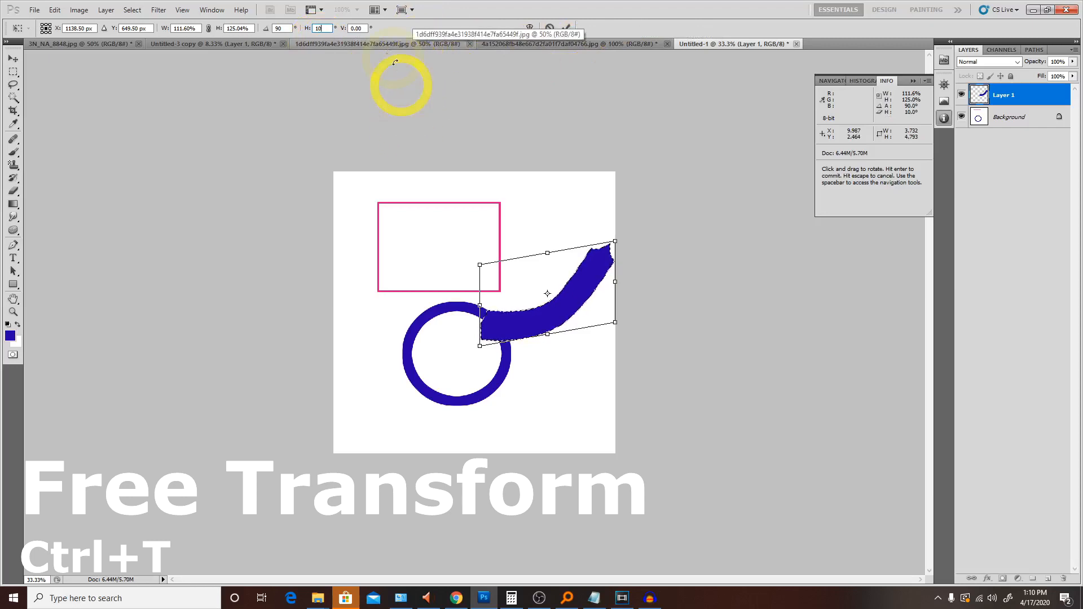
left_click(348, 28)
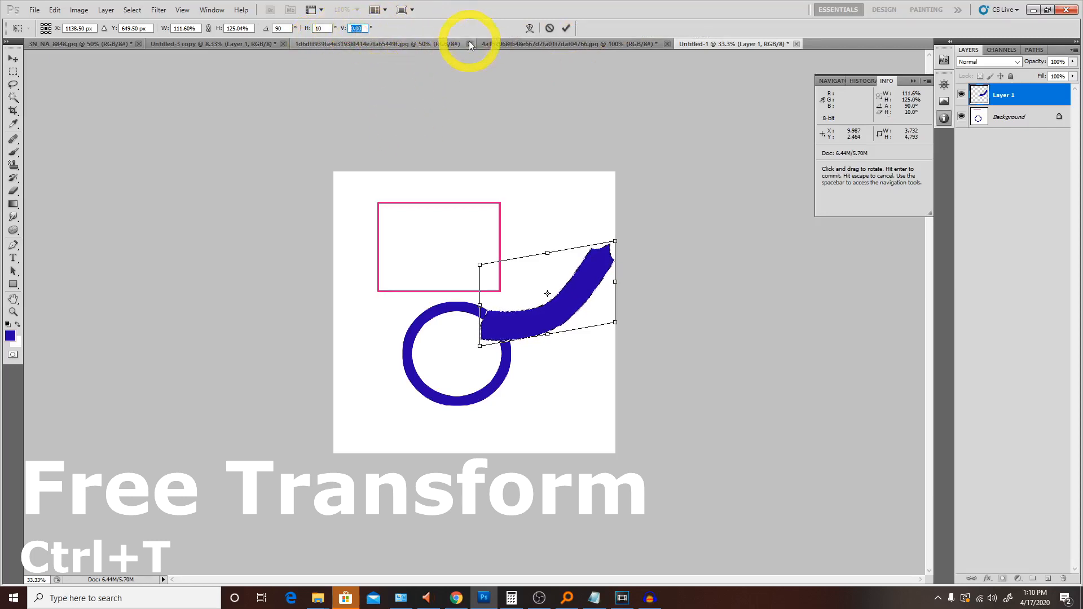
left_click(320, 28)
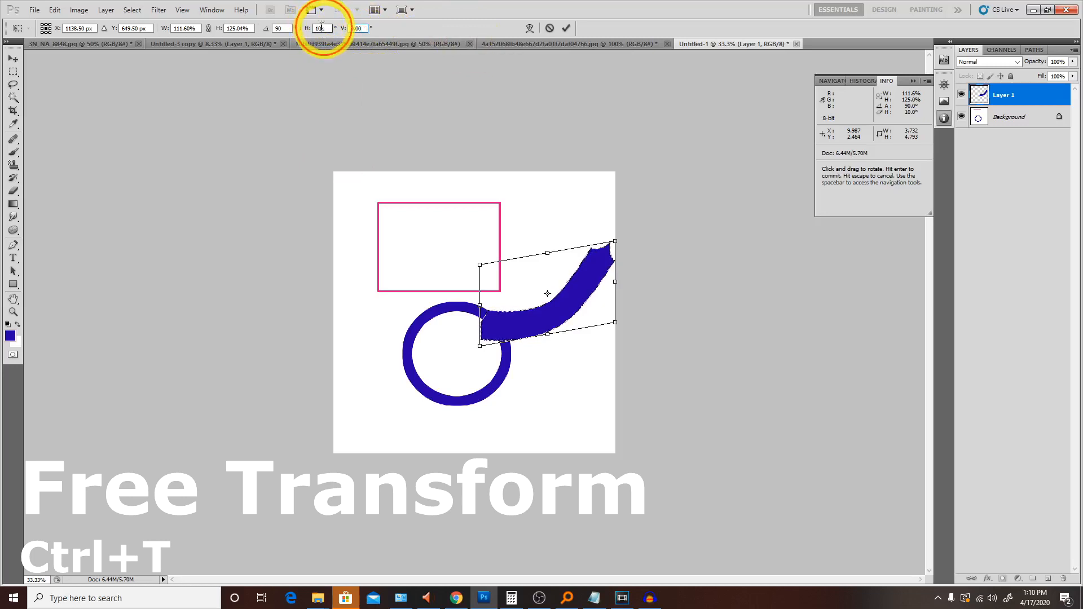
left_click(343, 29)
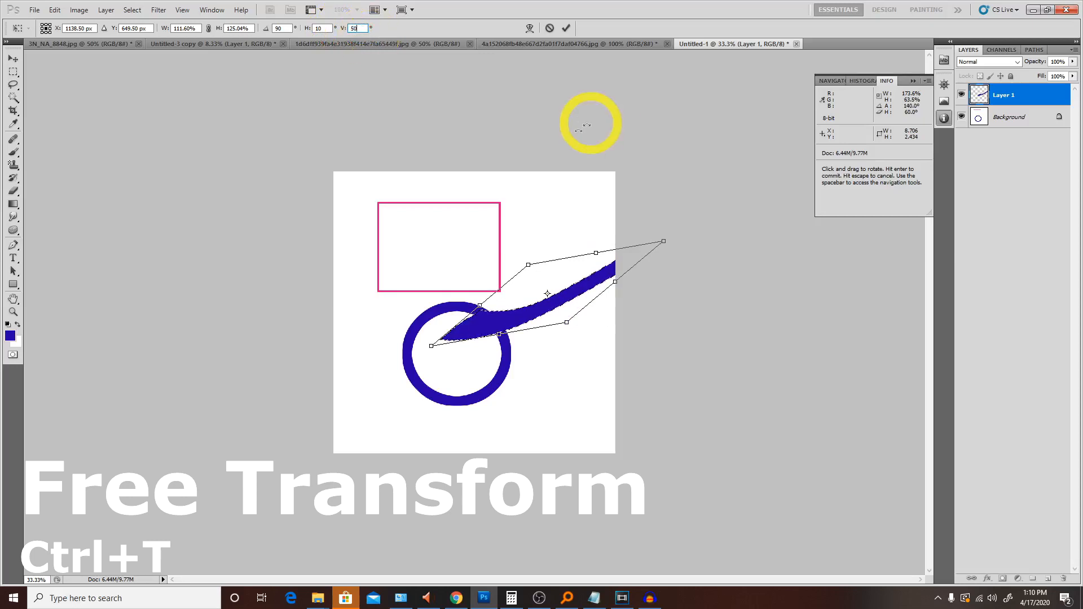
left_click_drag(577, 270, 530, 259)
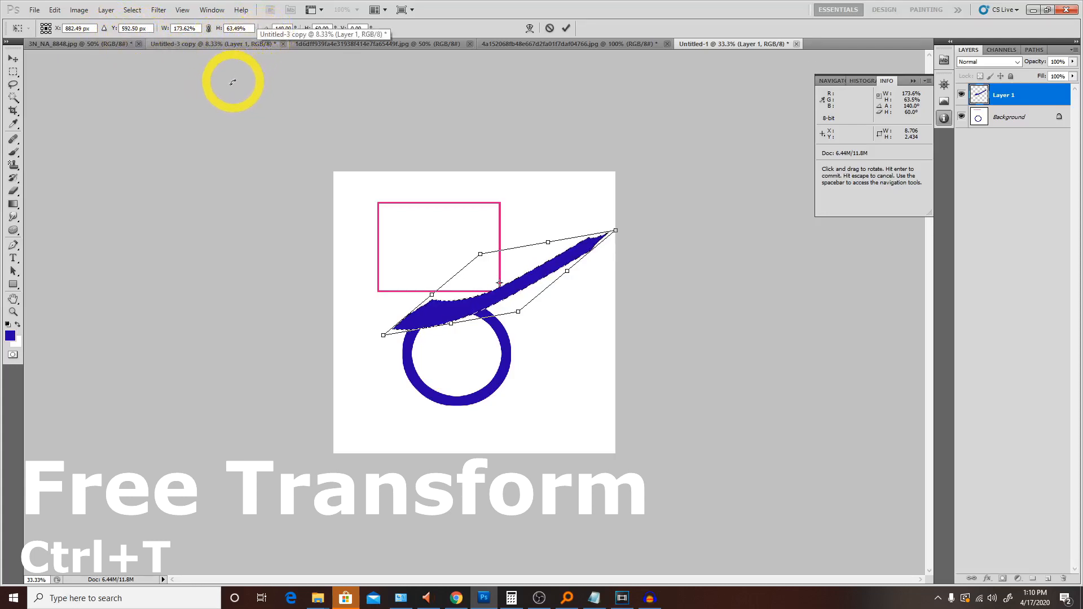
key("Return")
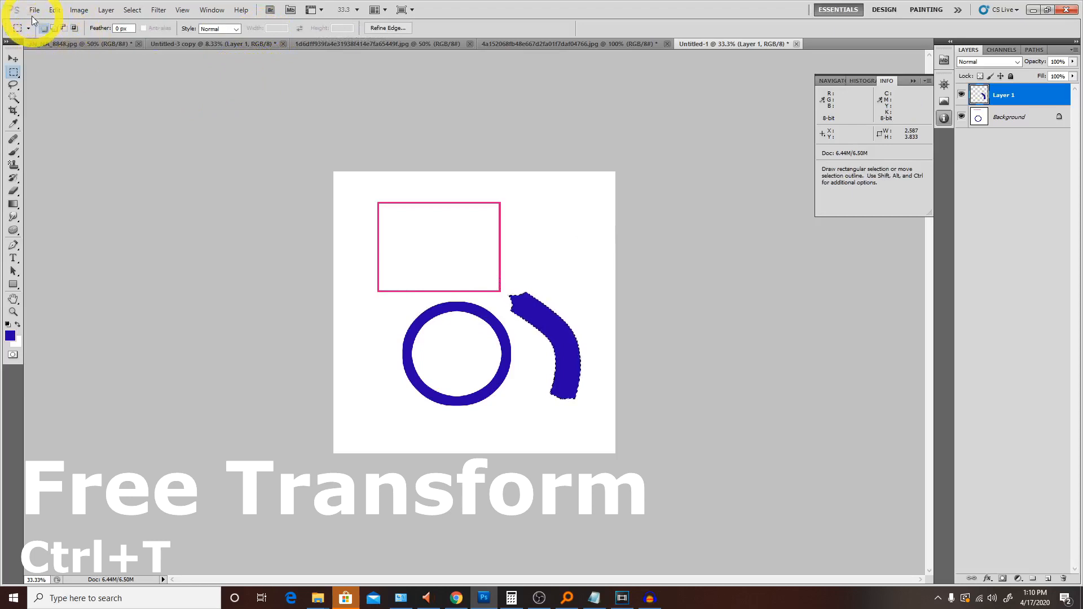
Start a Scale transform on the blue curve, switch it to Perspective, and pull the upper corners to distort the shape
left_click(32, 13)
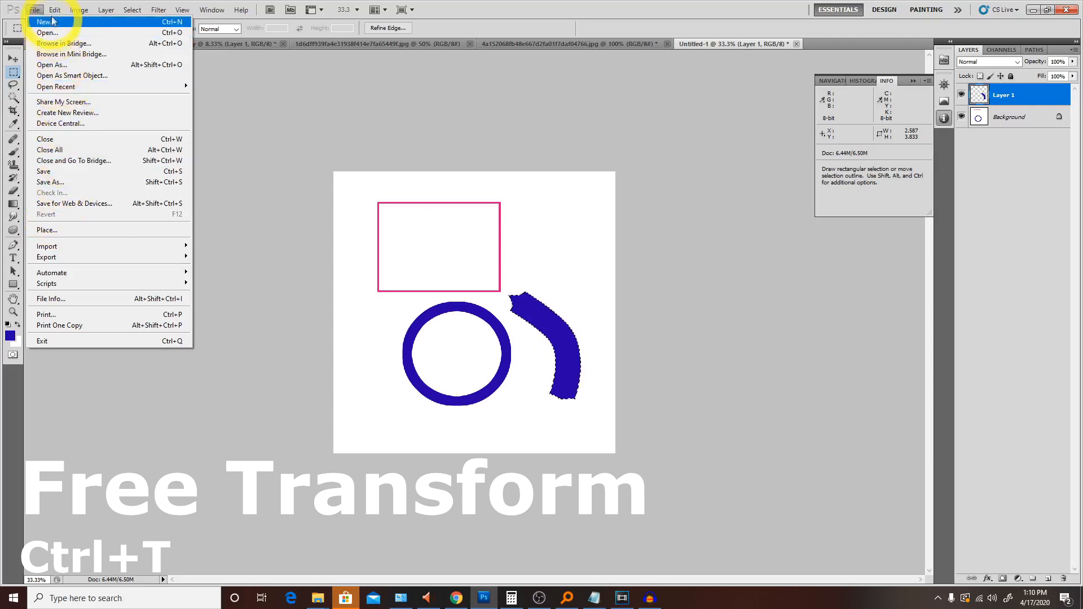
mouse_move(54, 10)
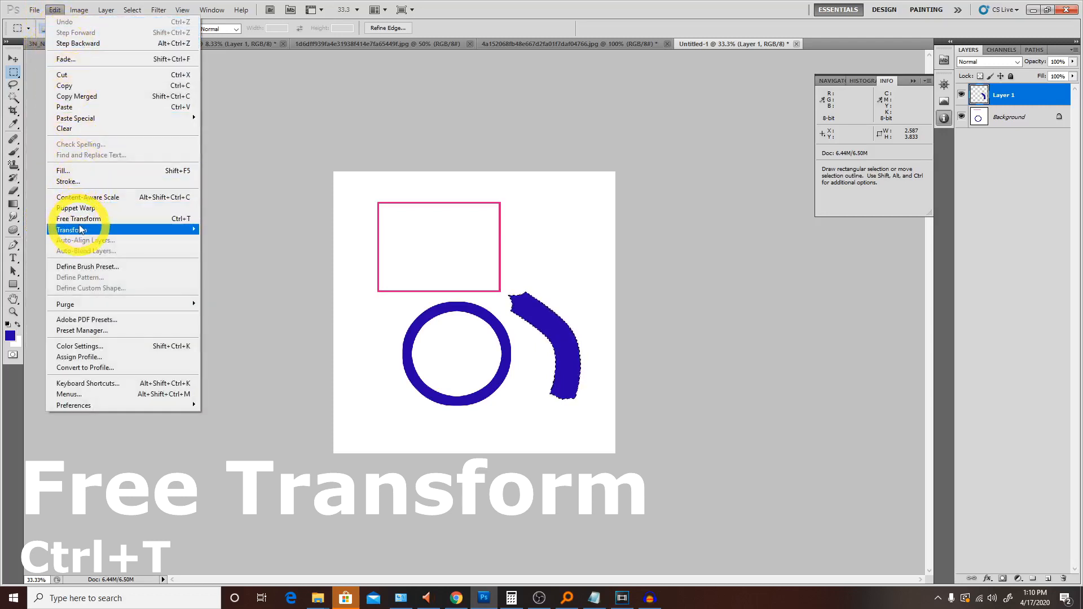
mouse_move(80, 236)
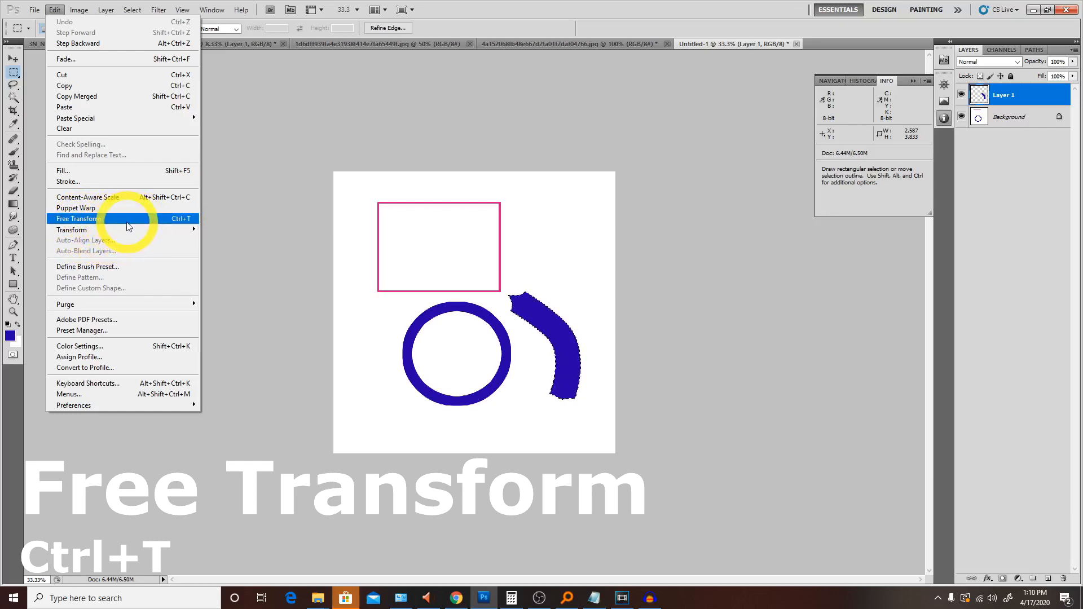
mouse_move(130, 230)
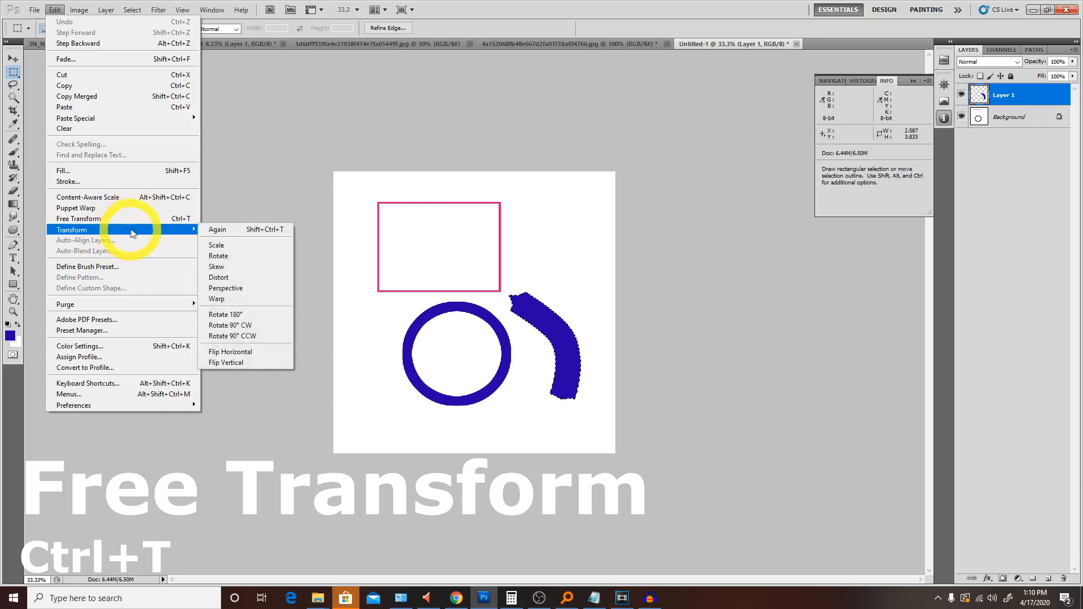
left_click(232, 247)
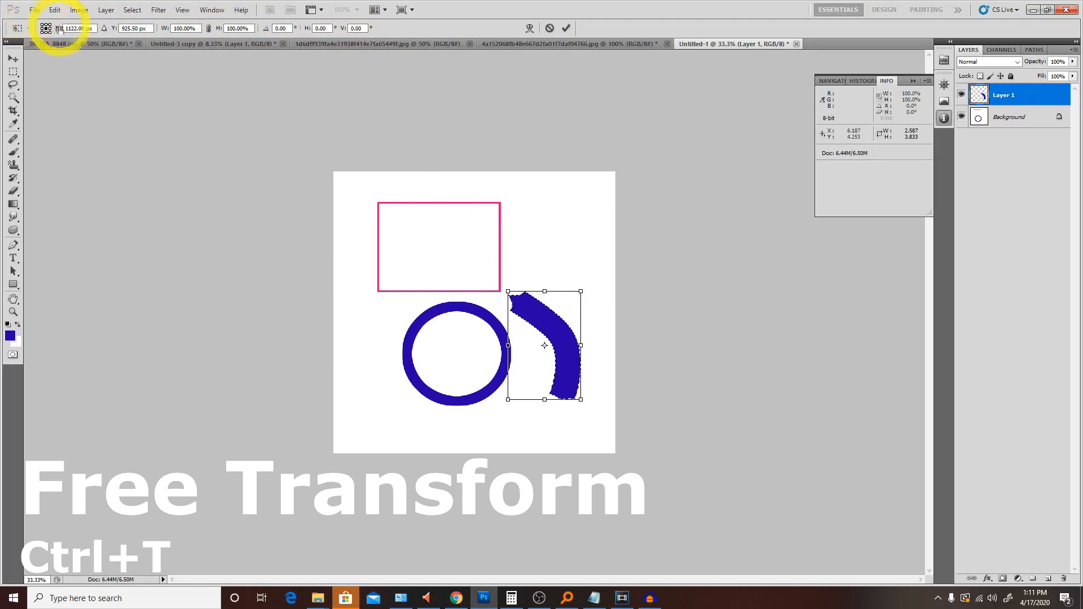
left_click(49, 12)
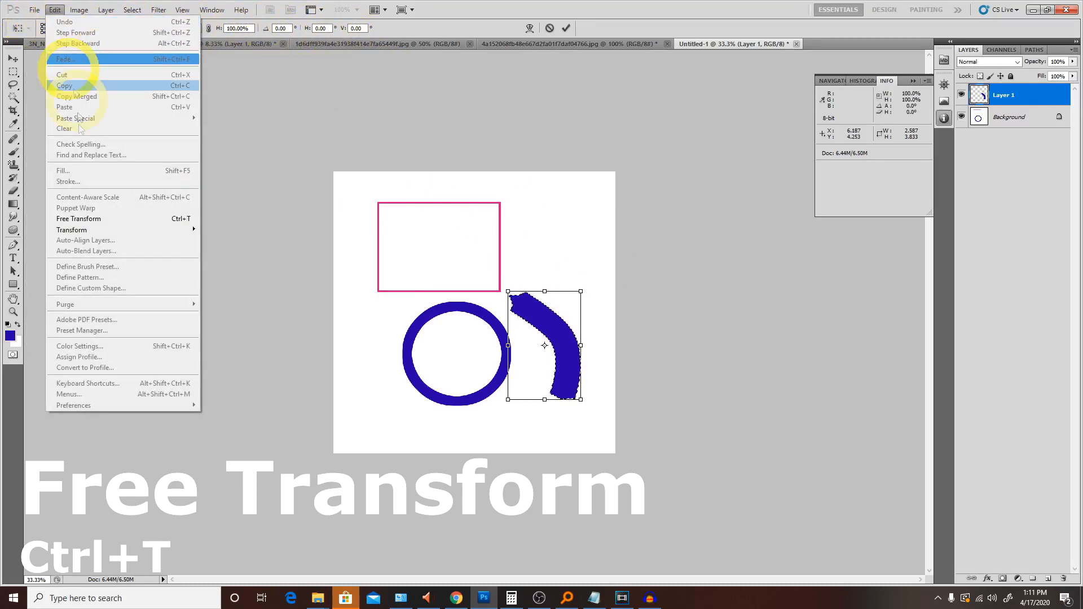
mouse_move(85, 229)
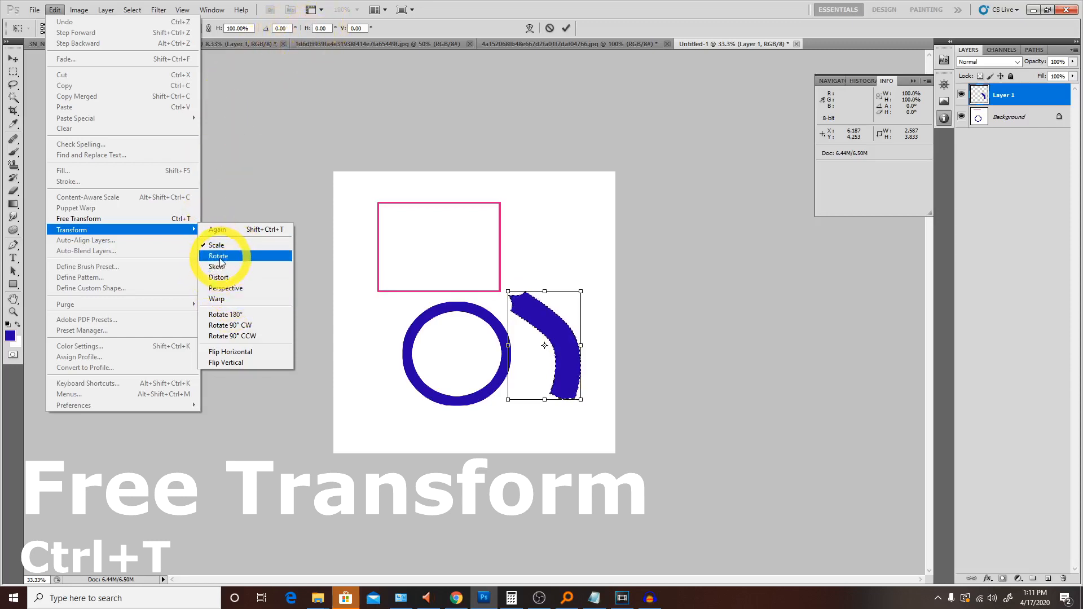
left_click(226, 290)
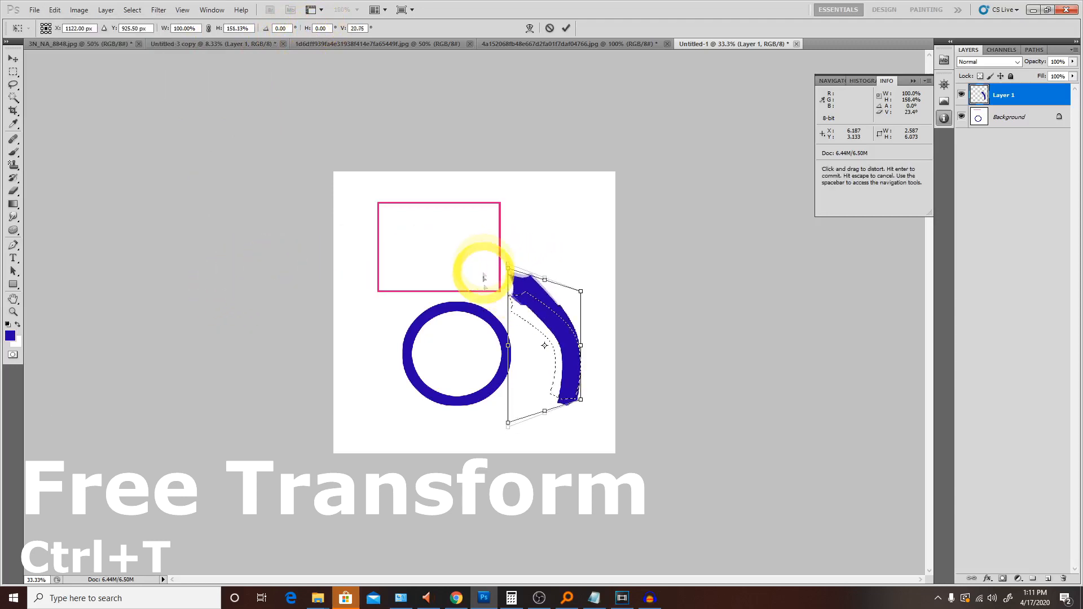
left_click_drag(482, 272, 508, 275)
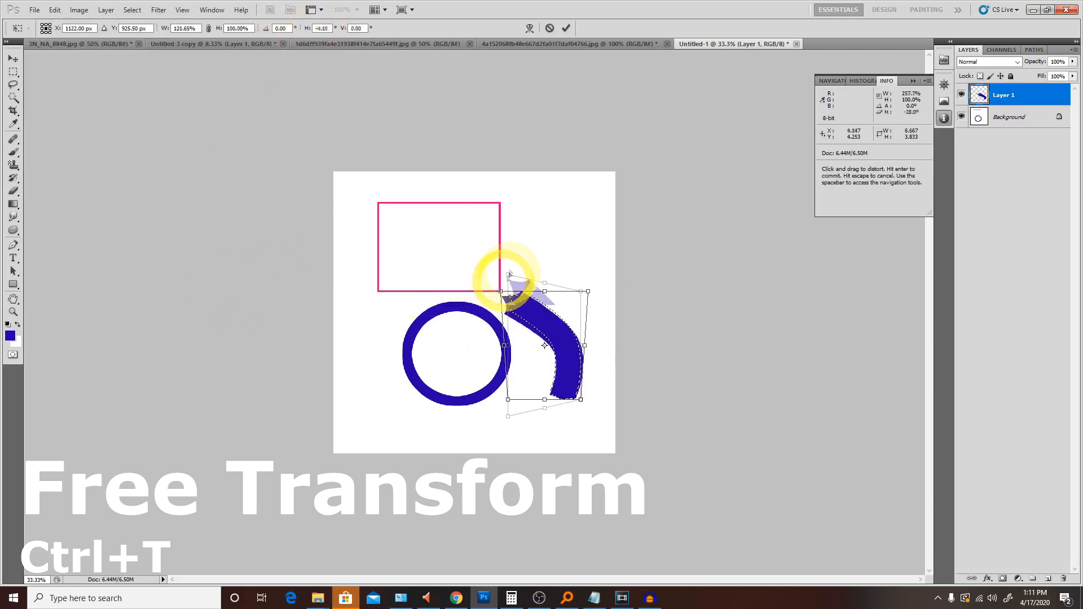
mouse_move(601, 281)
left_mouse_down()
mouse_move(615, 248)
mouse_move(612, 262)
left_mouse_up()
Switch the transform to Warp, pull the grid to bulge the blue shape across the pink rectangle, and apply the transform
left_click(55, 11)
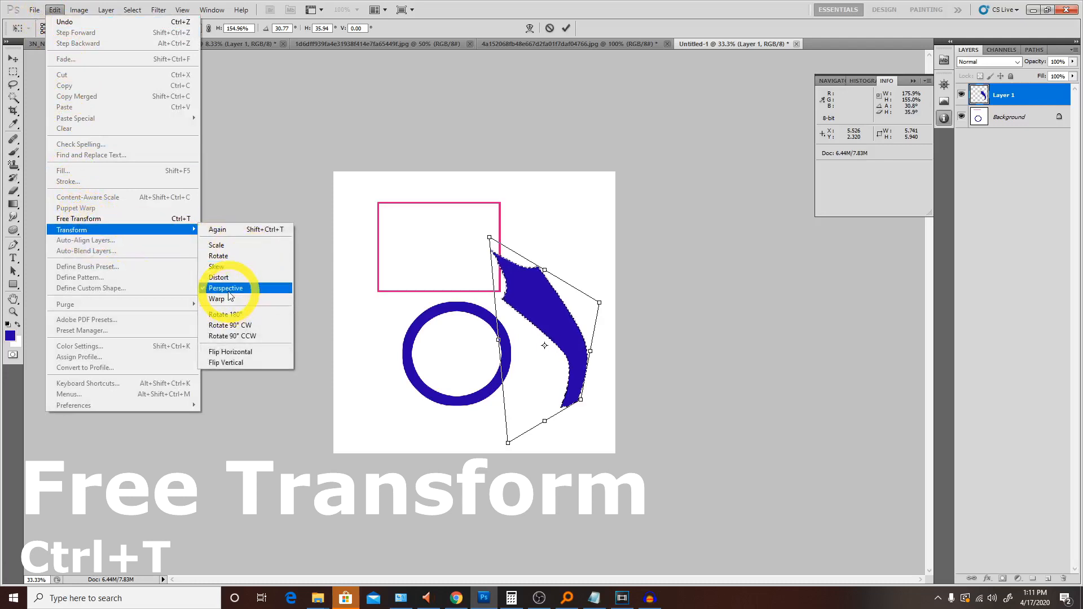
left_click(232, 299)
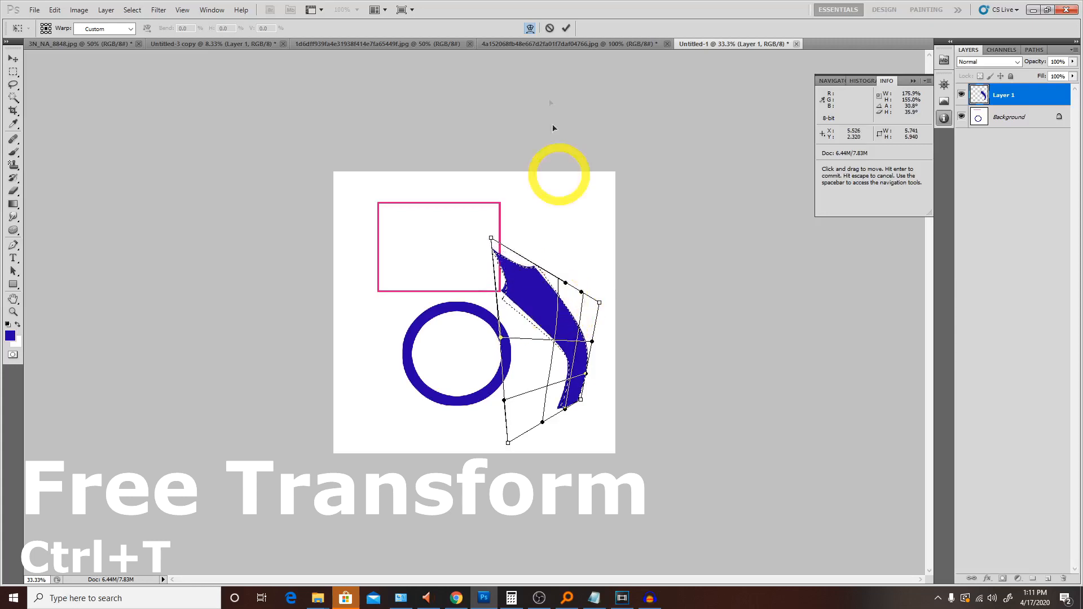
left_click(532, 28)
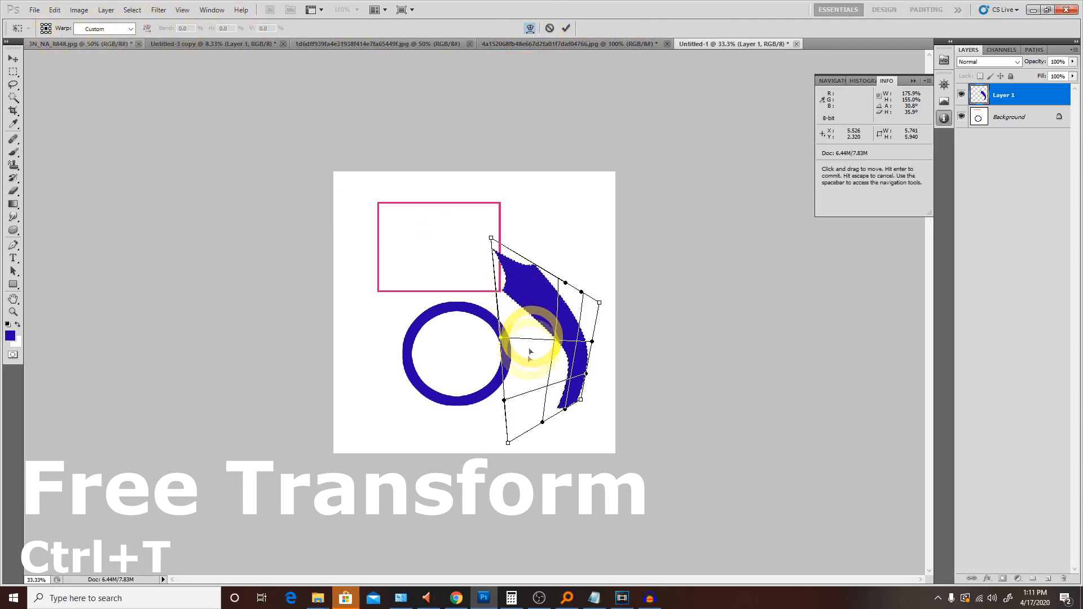
left_click_drag(493, 374, 572, 373)
left_click_drag(607, 416, 550, 332)
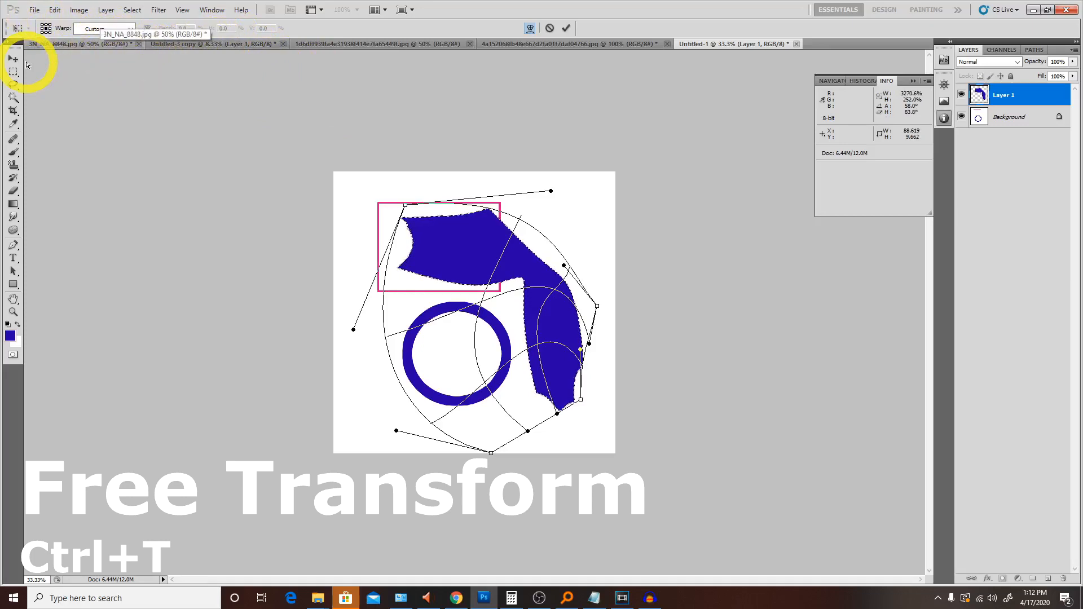
key("Return")
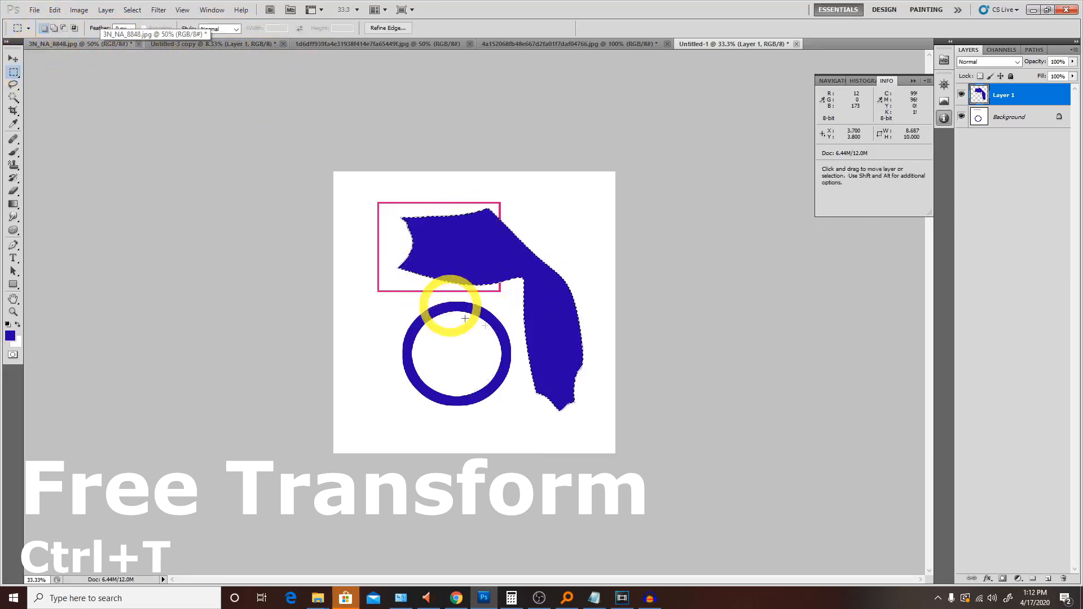
Try rotating the selected blue shape by 180° with the preset Transform rotation, and undo it
left_click(55, 10)
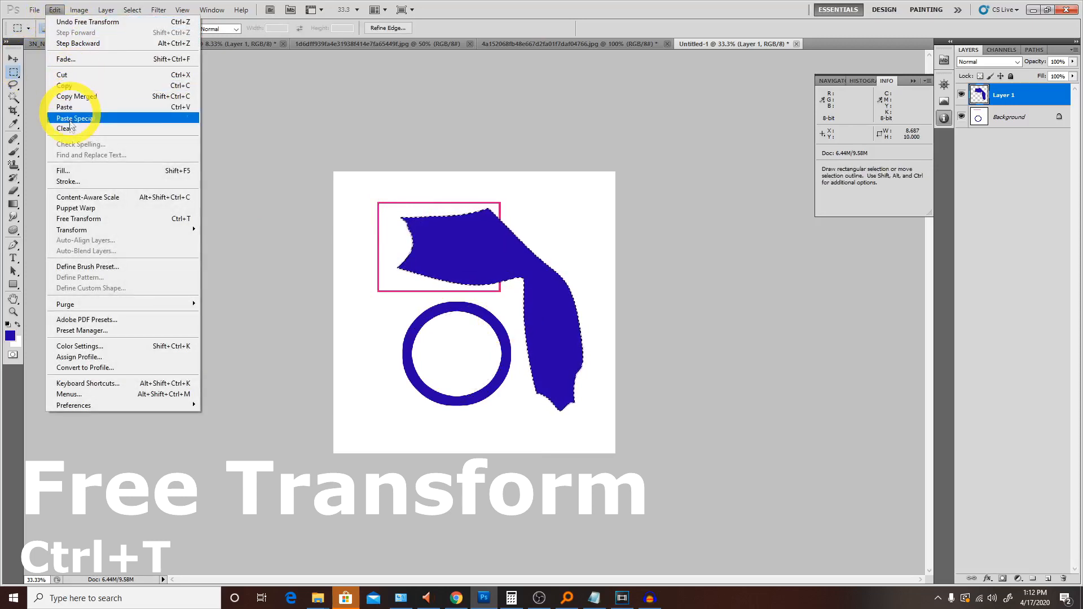
mouse_move(97, 229)
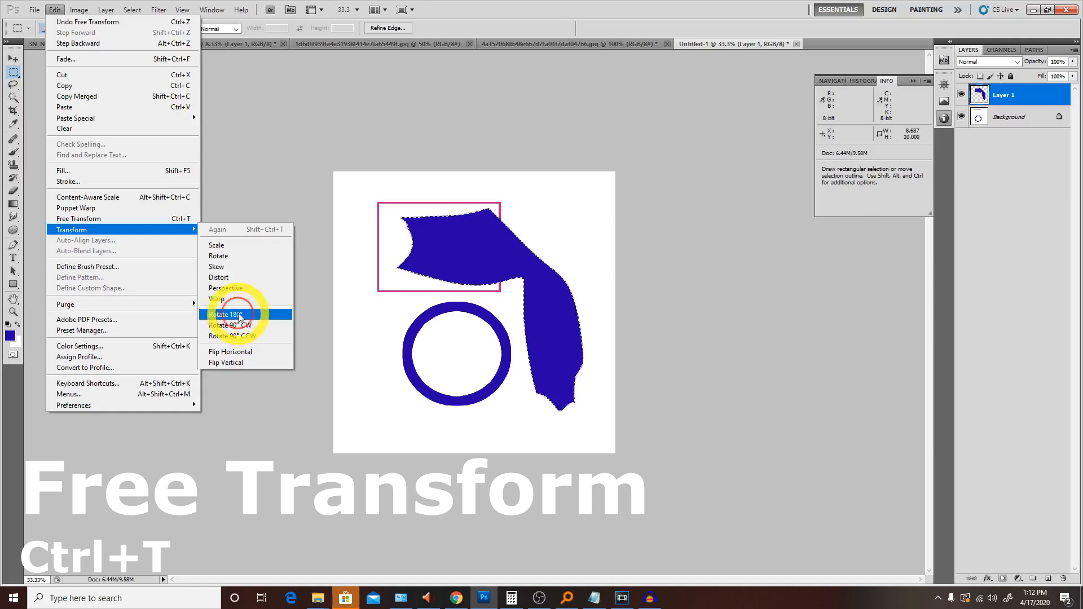
left_click(239, 315)
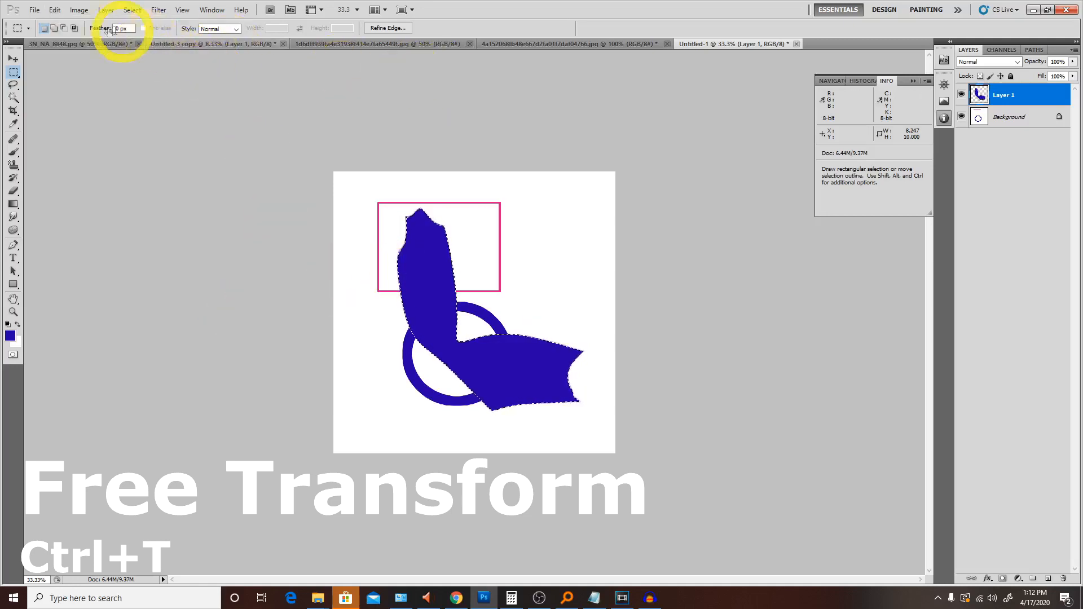
key("ctrl+z")
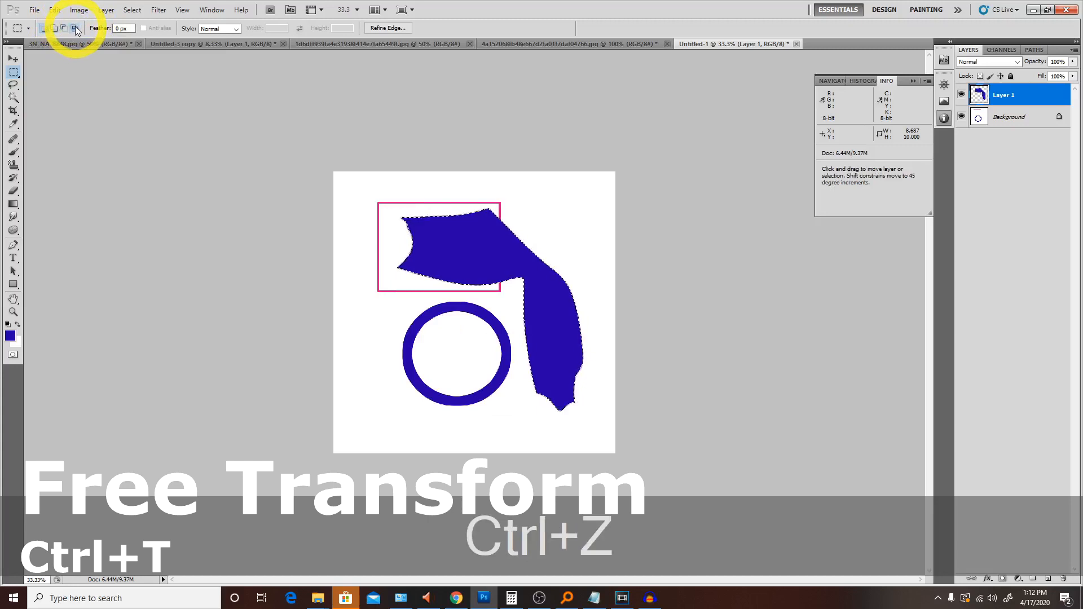
Rotate the selected blue shape 90° clockwise with the preset Transform rotation
left_click(55, 10)
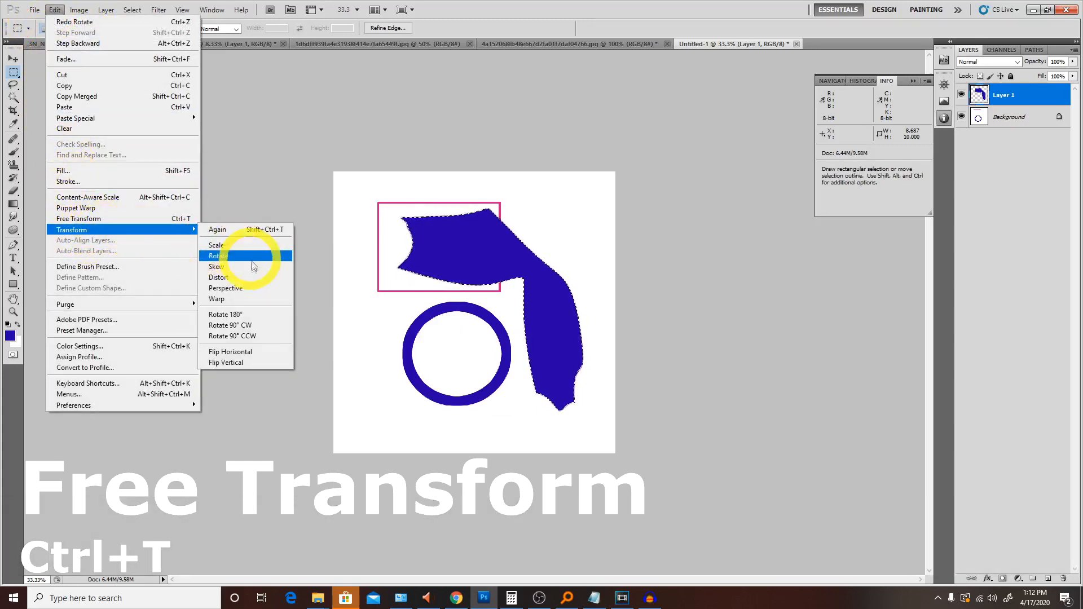
left_click(252, 326)
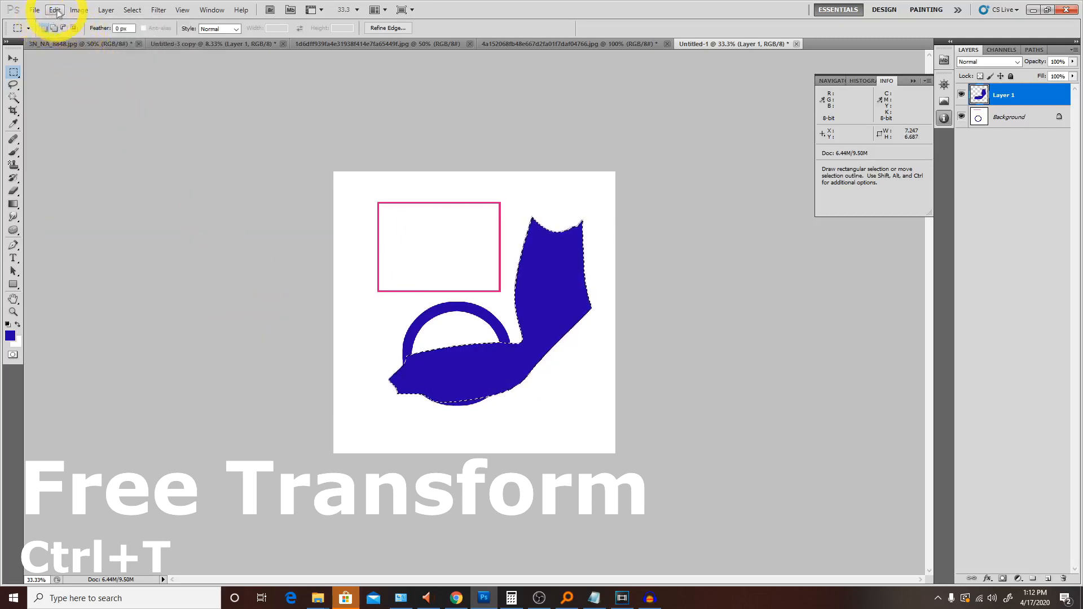
left_click(55, 10)
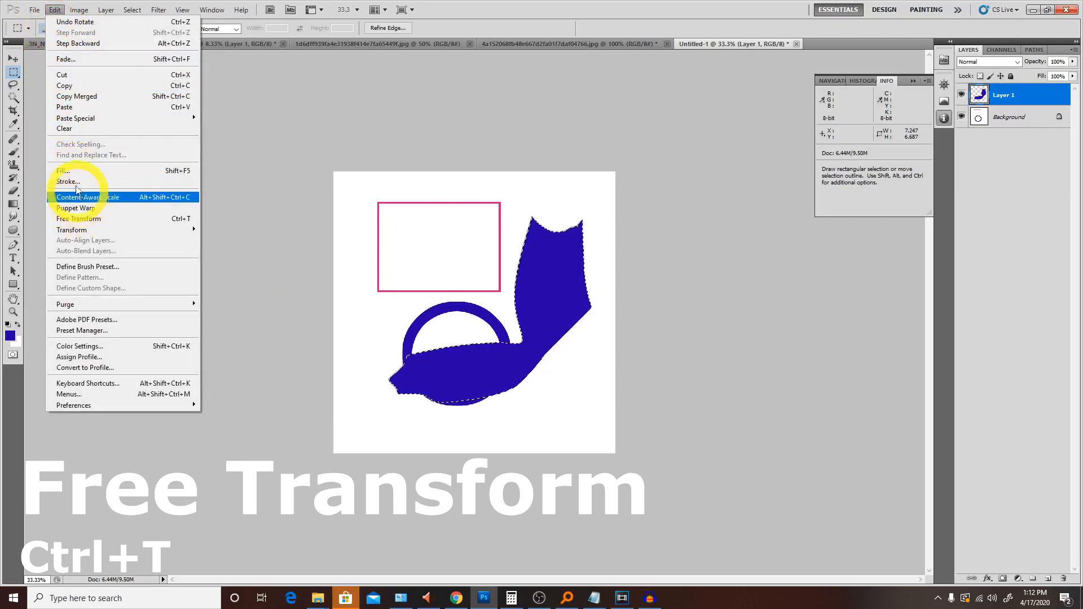
mouse_move(130, 229)
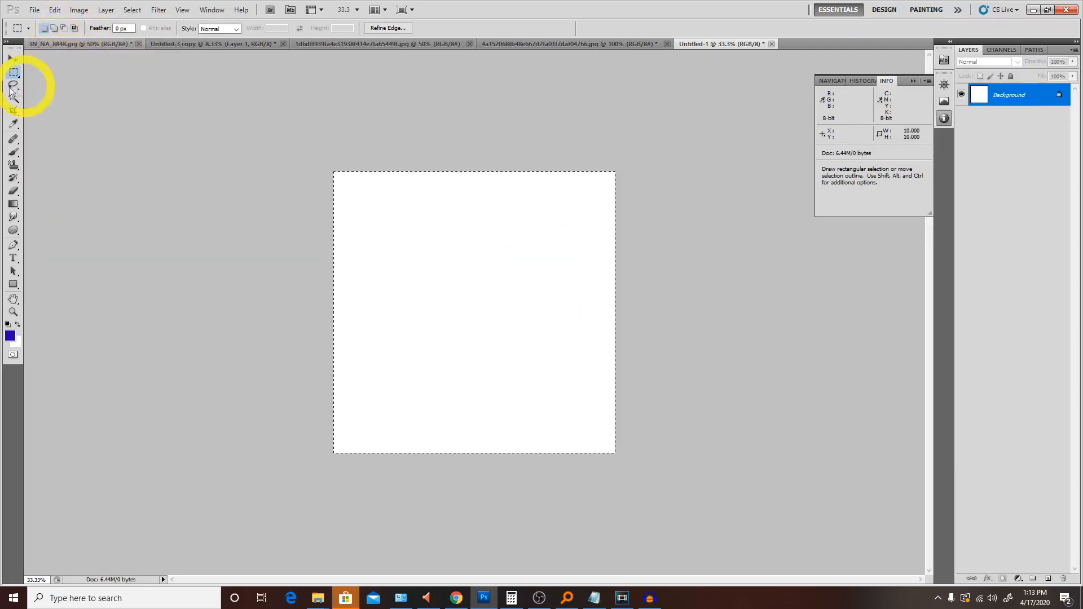
Look through the Brush tool's preset brush tips and find the commands for defining a brush preset and a pattern
left_click(55, 10)
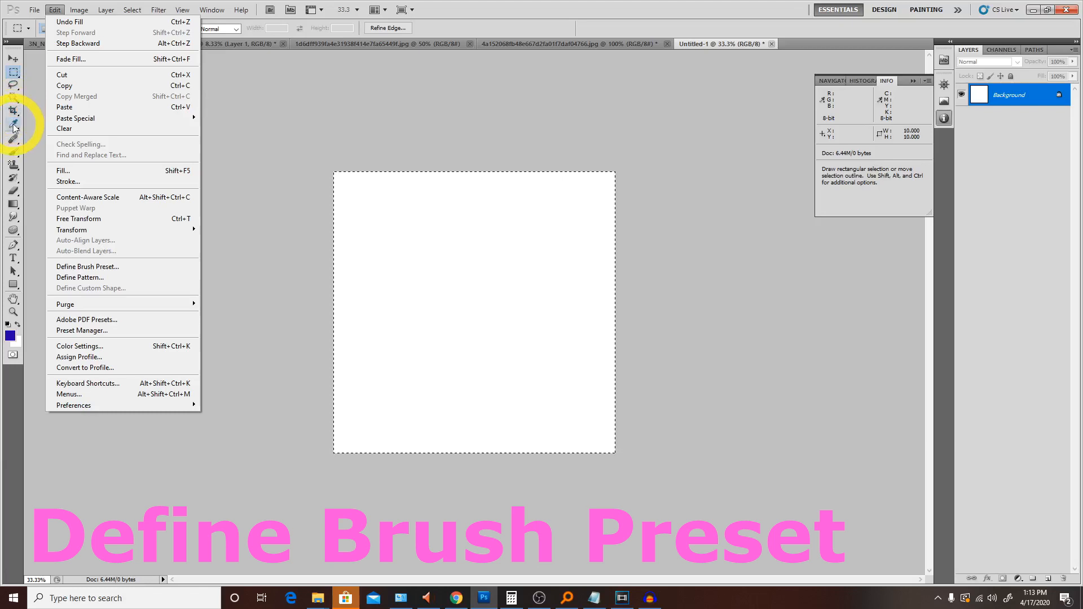
left_click(14, 152)
left_click(58, 28)
scroll(126, 121, "down", 2)
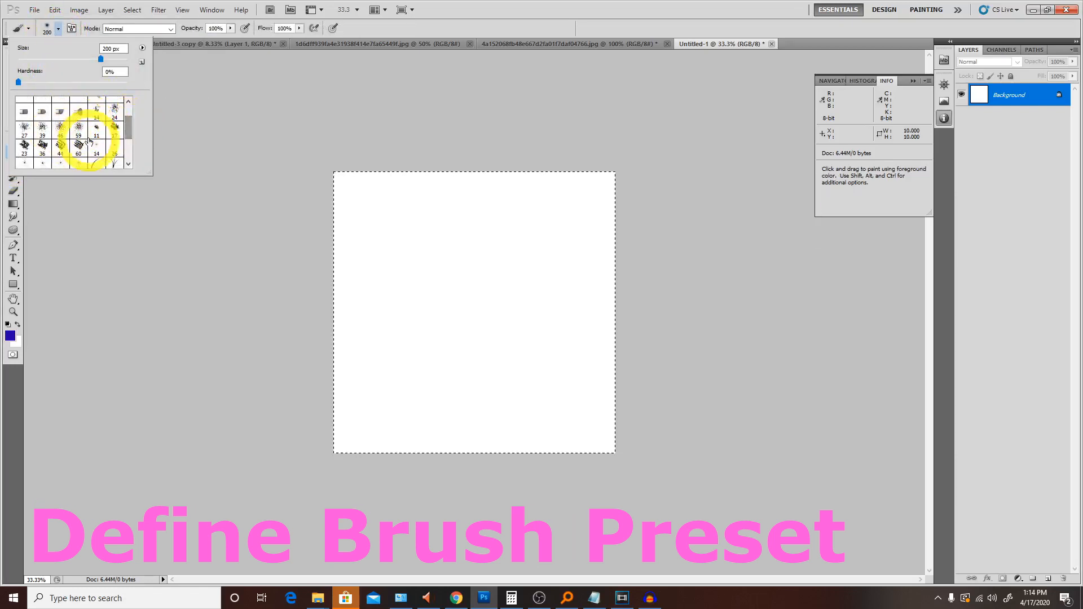
scroll(121, 126, "down", 4)
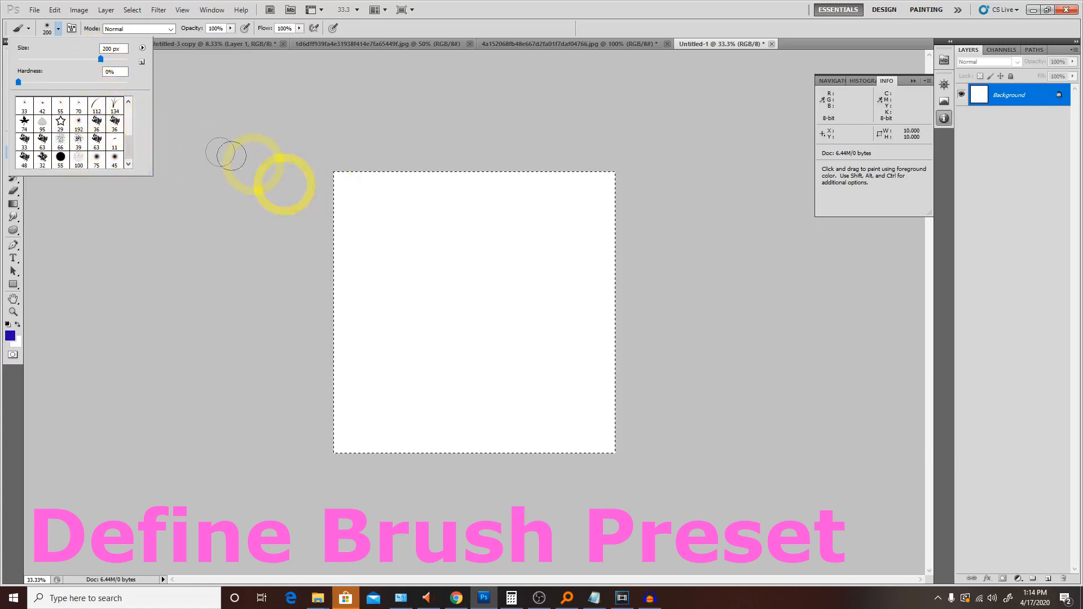
left_click(55, 11)
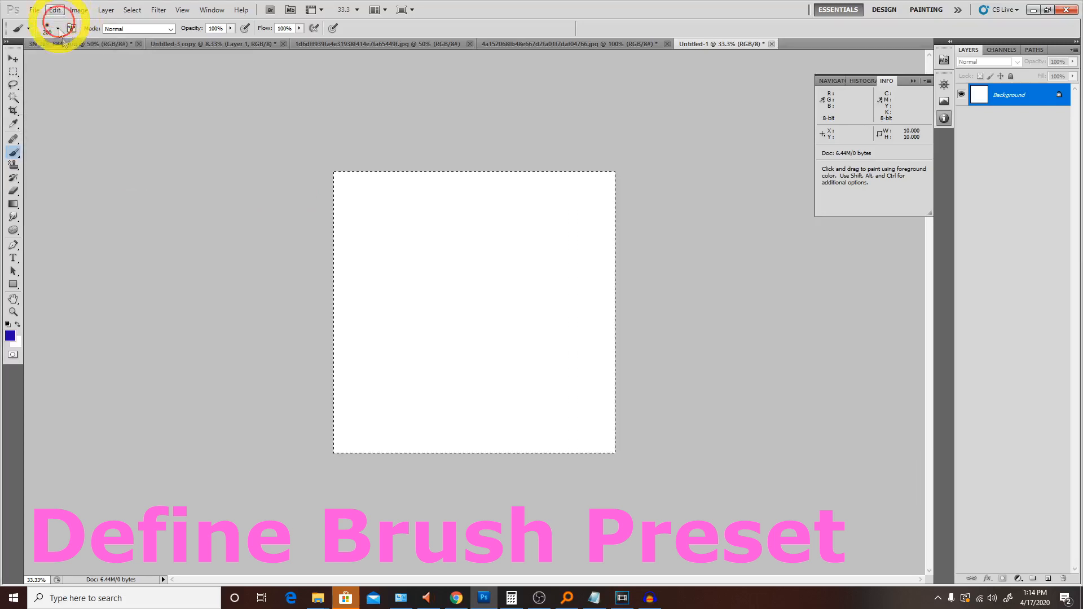
left_click(55, 11)
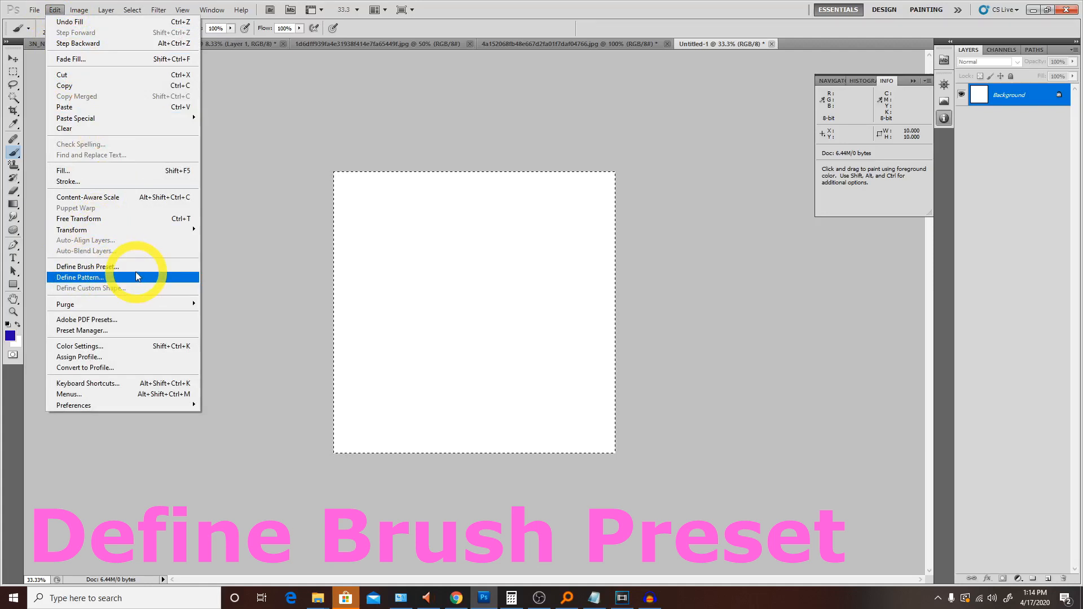
left_click(380, 257)
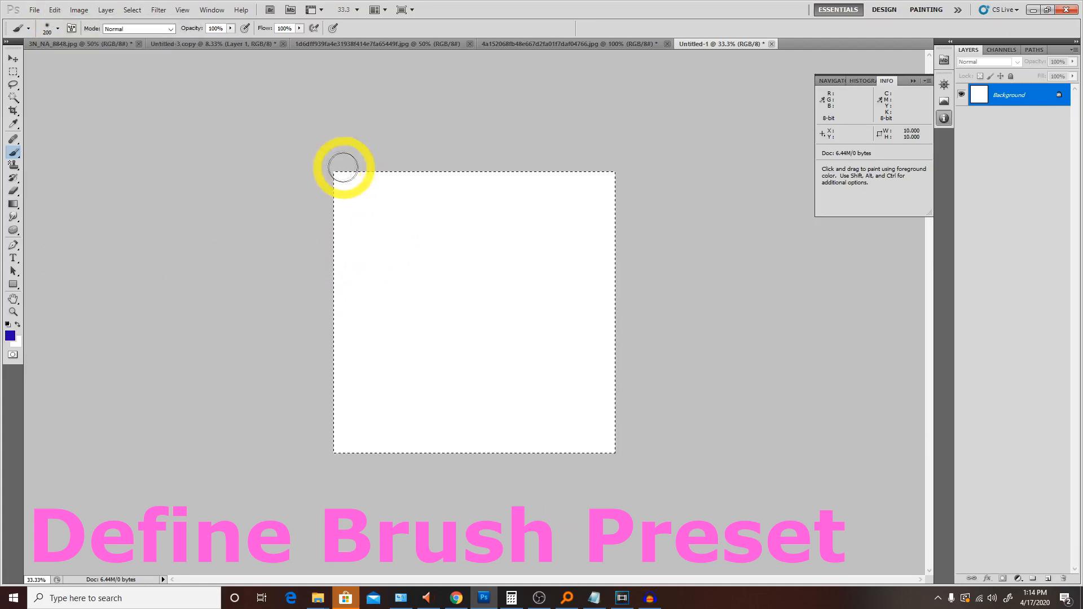
Deselect the blank canvas and draw a small closed leaf-shaped path with the Pen tool in its upper-left area
key("ctrl+d")
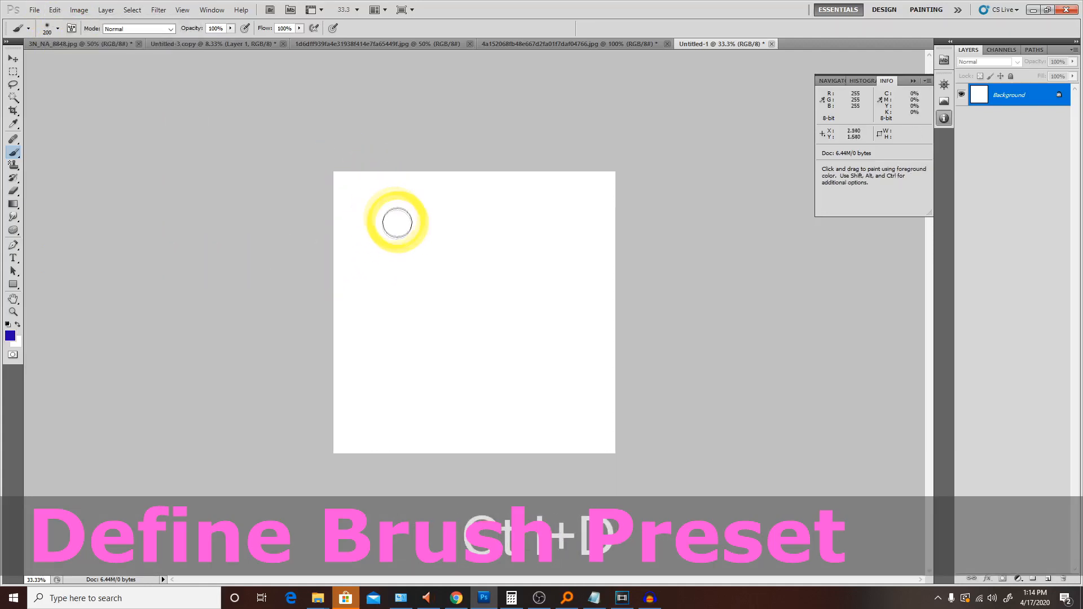
key("p")
key("ctrl+space")
left_click_drag(358, 175, 612, 474)
left_click(409, 278)
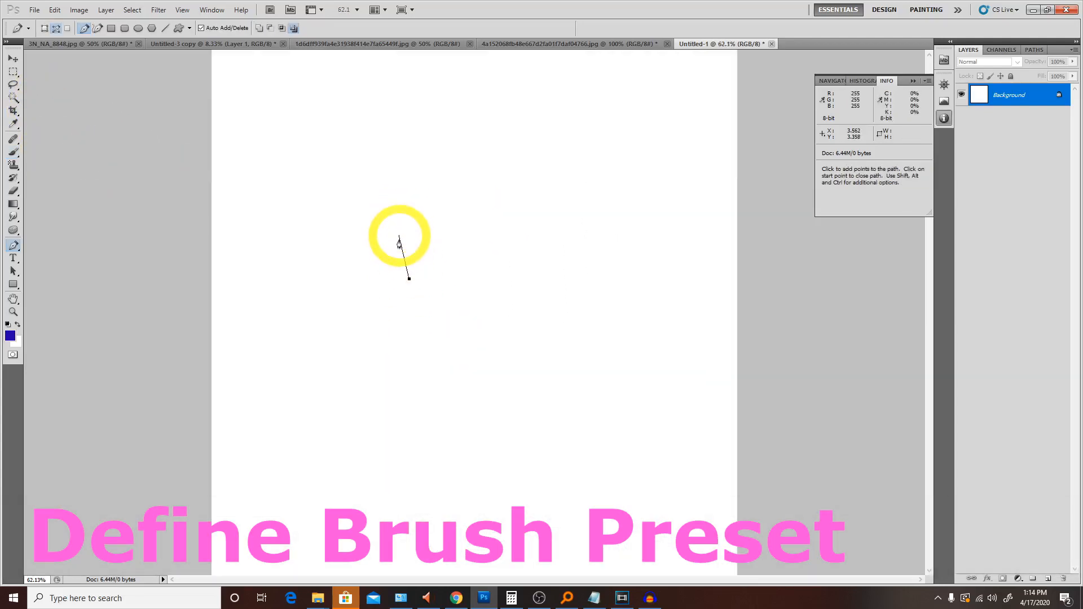
left_click_drag(400, 242, 401, 221)
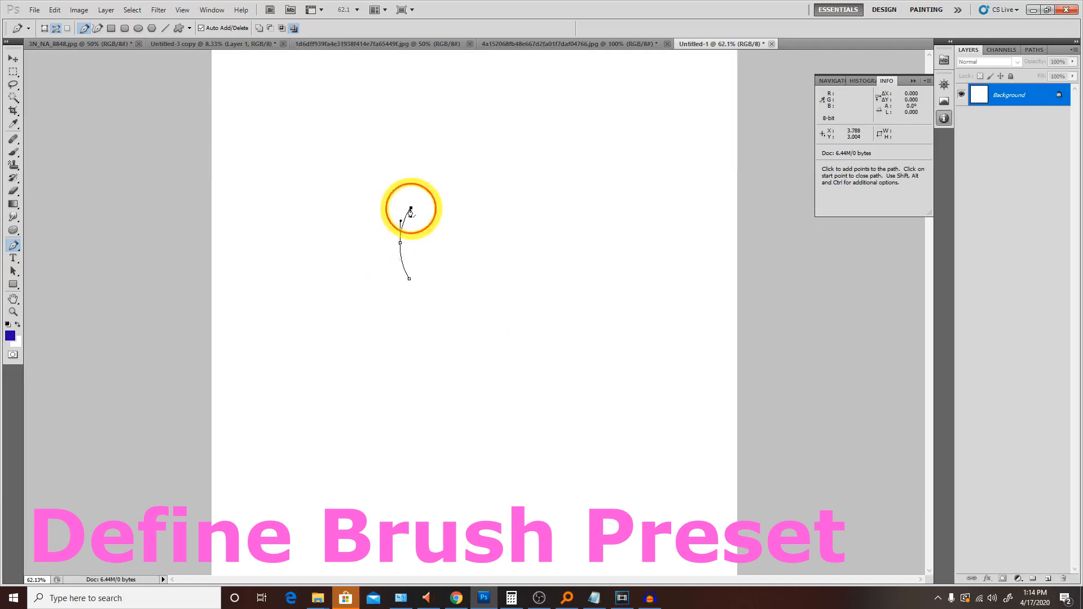
left_click_drag(410, 278, 397, 309)
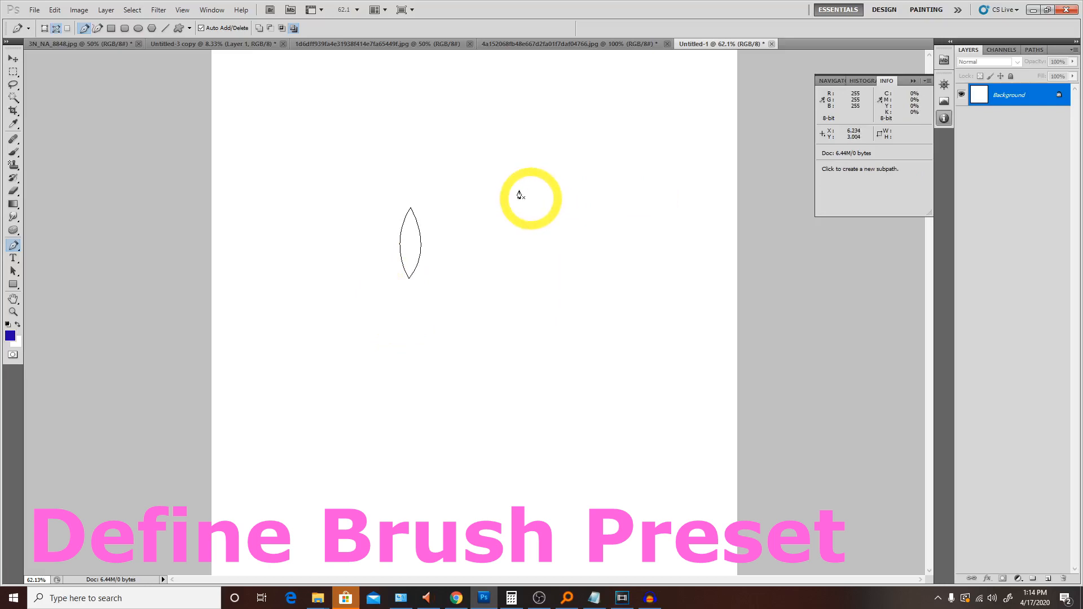
key("ctrl")
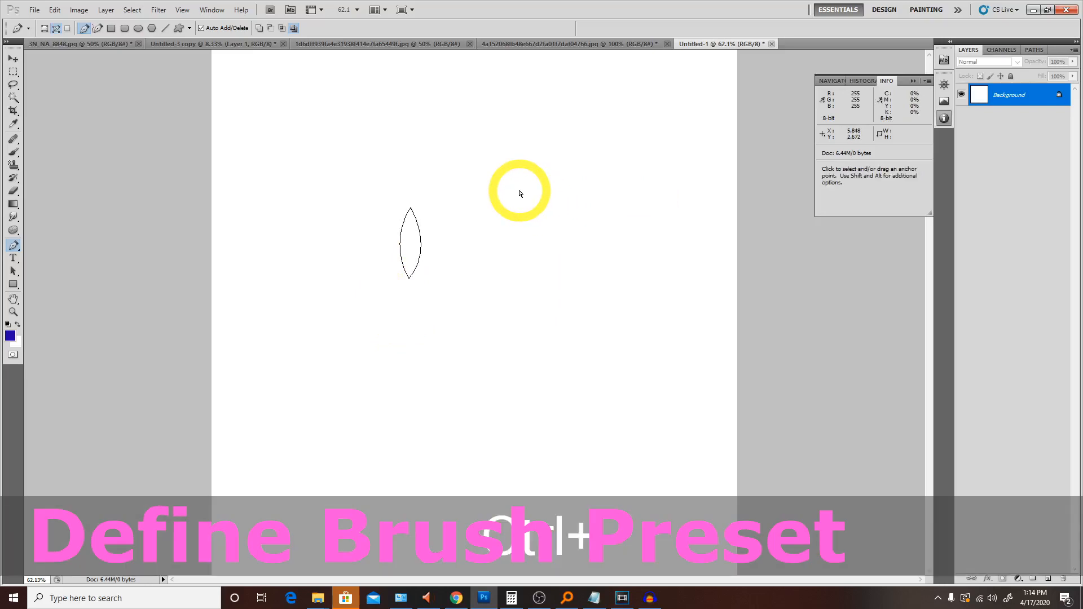
Fill the leaf-shaped path with the blue foreground color
right_click(411, 242)
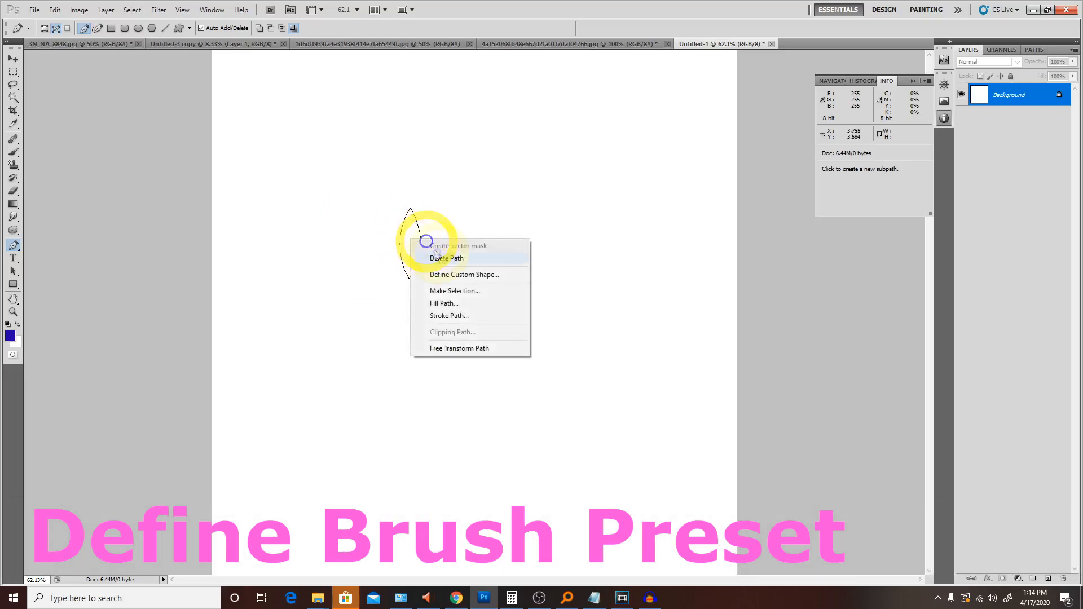
left_click(442, 304)
left_click(577, 171)
left_click(570, 177)
left_click(616, 161)
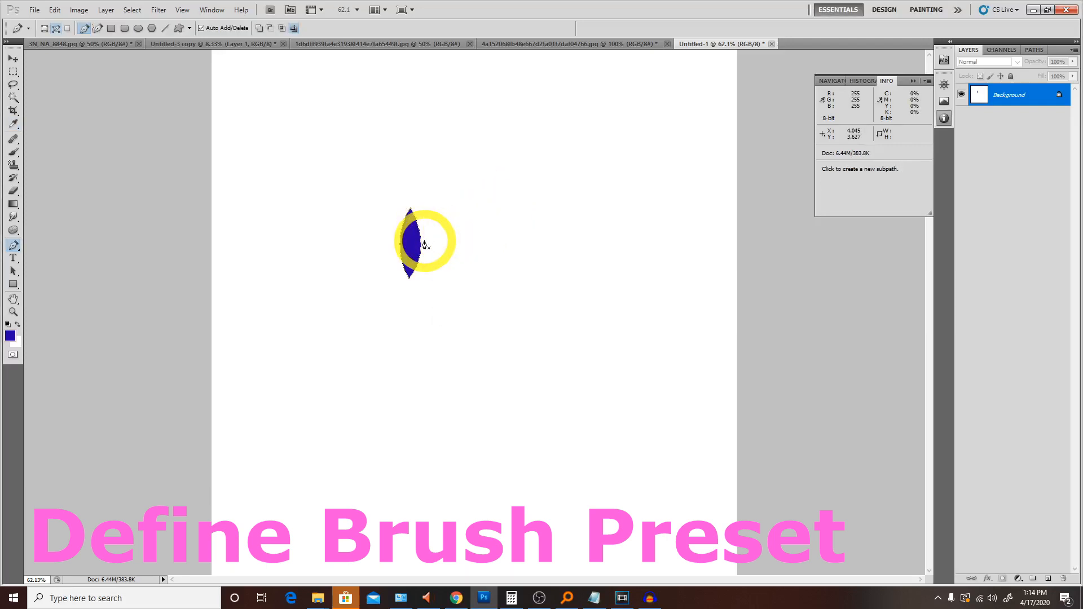
Inspect the filled leaf up close and select its blue area with the Magic Wand tool
key("ctrl+space")
left_click_drag(371, 203, 472, 283)
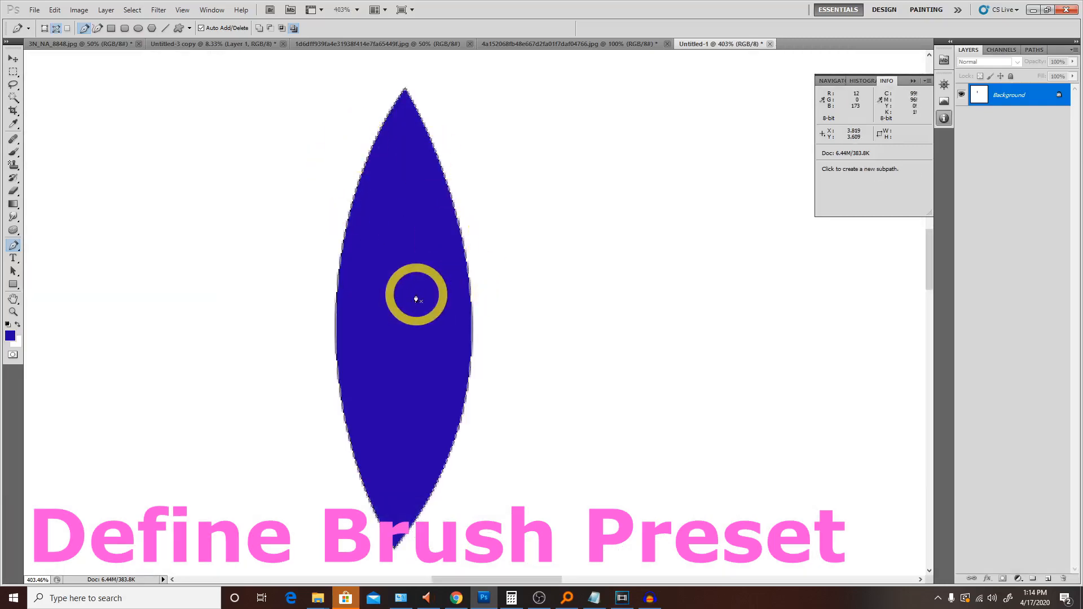
key("ctrl+minus")
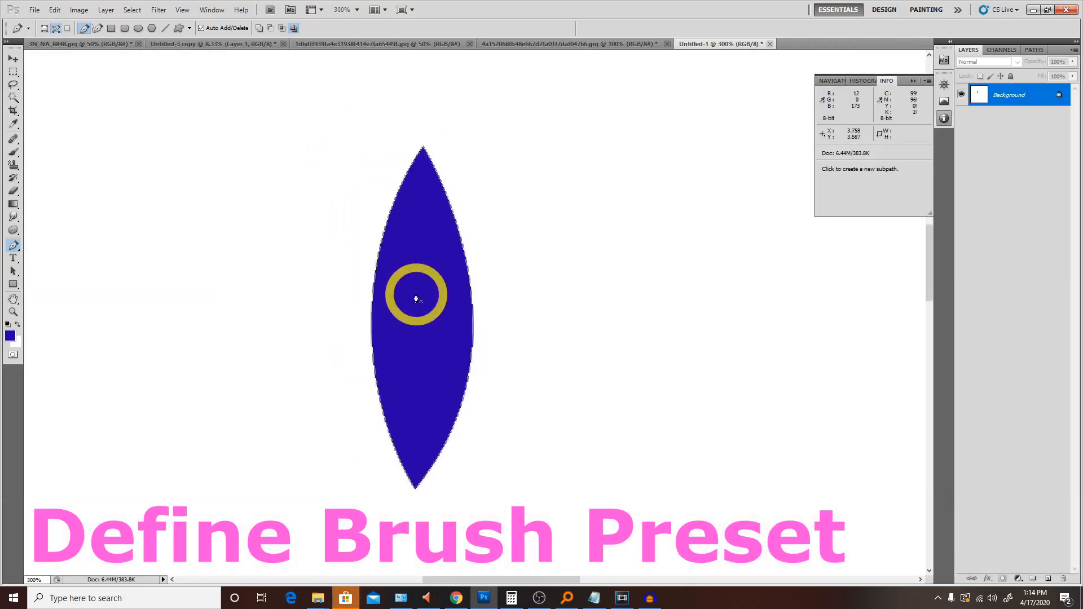
key("ctrl+minus")
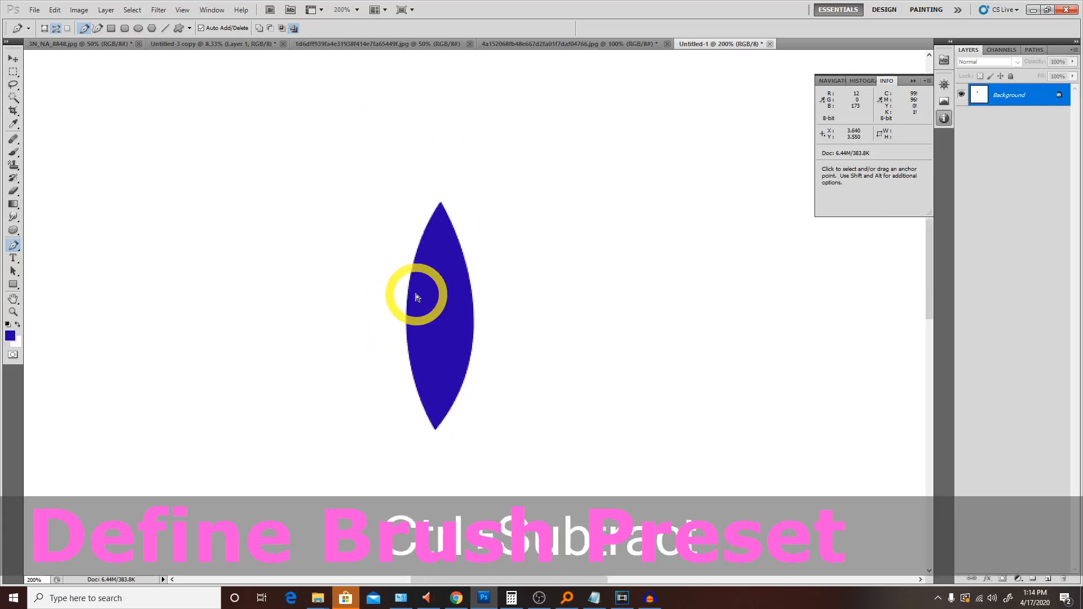
key("ctrl+minus")
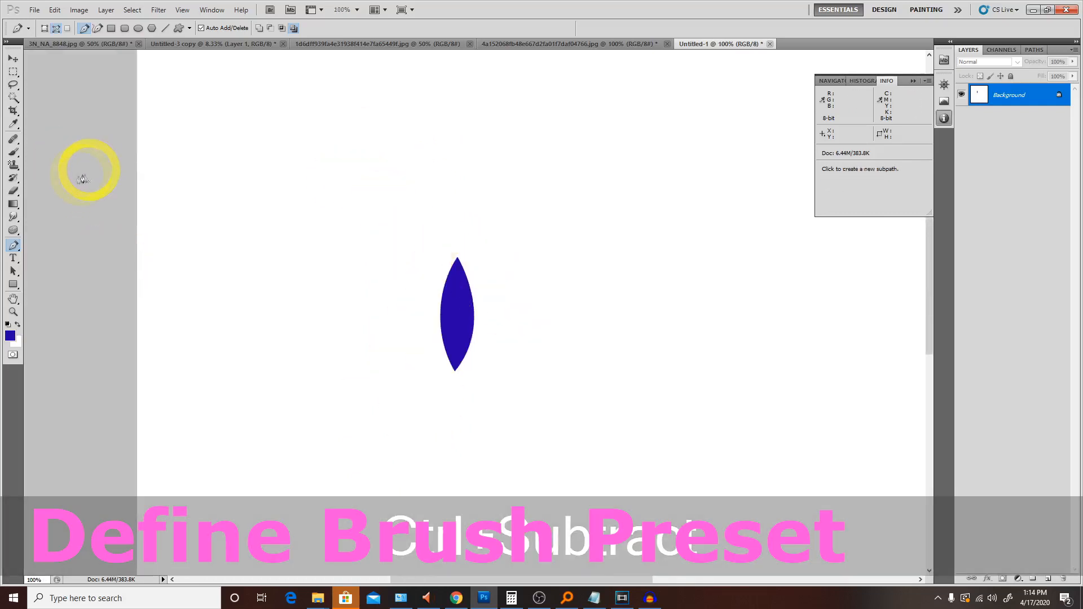
left_click(14, 98)
left_click(449, 311)
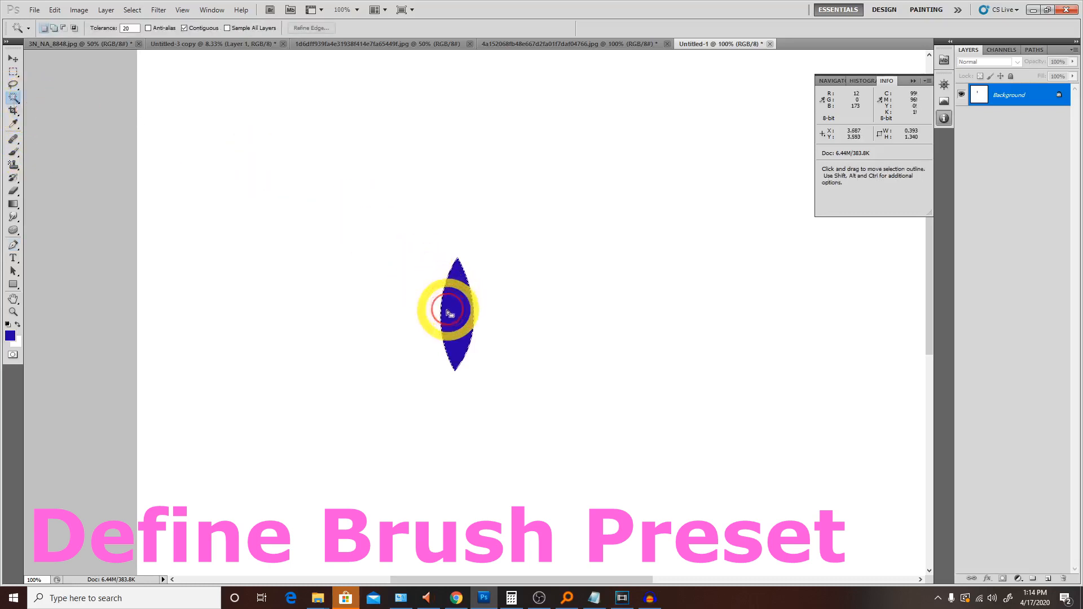
Define the selected leaf as a brush preset under the name Sampled Brush 1, and clear the selection
left_click(56, 11)
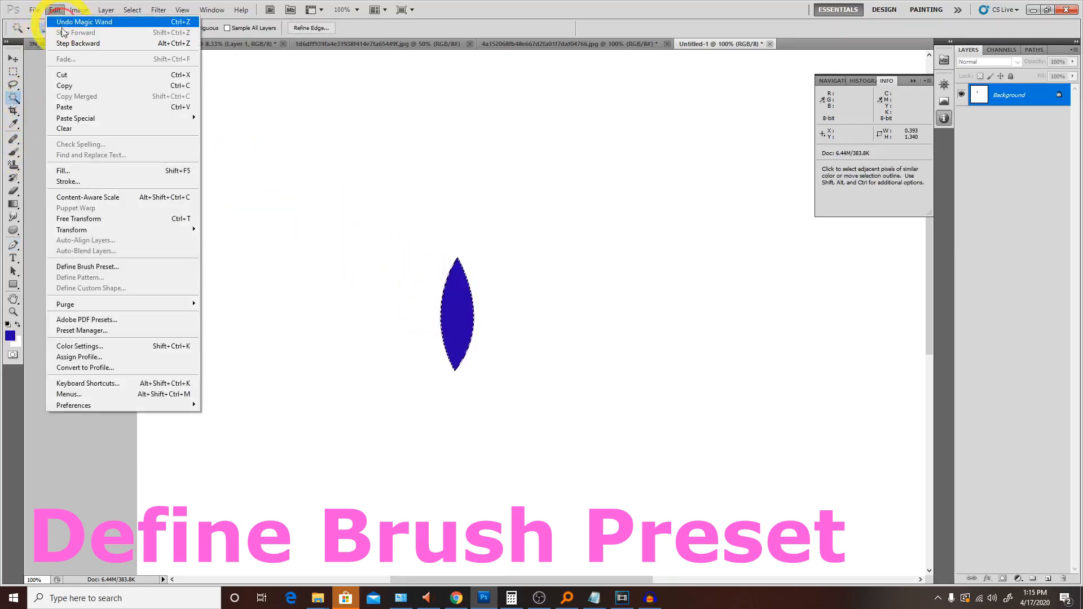
left_click(101, 267)
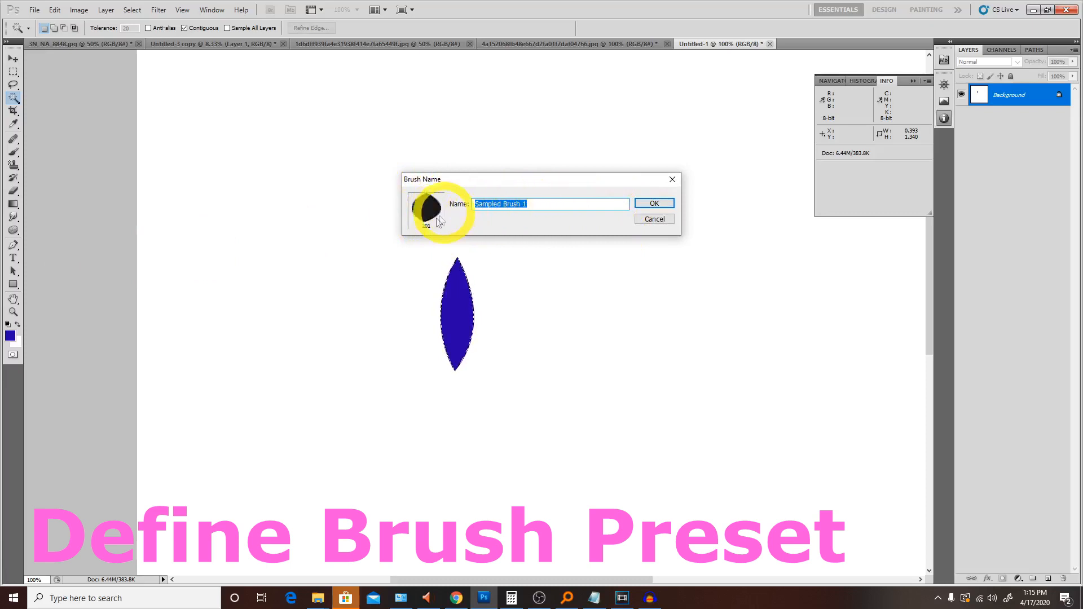
left_click(656, 203)
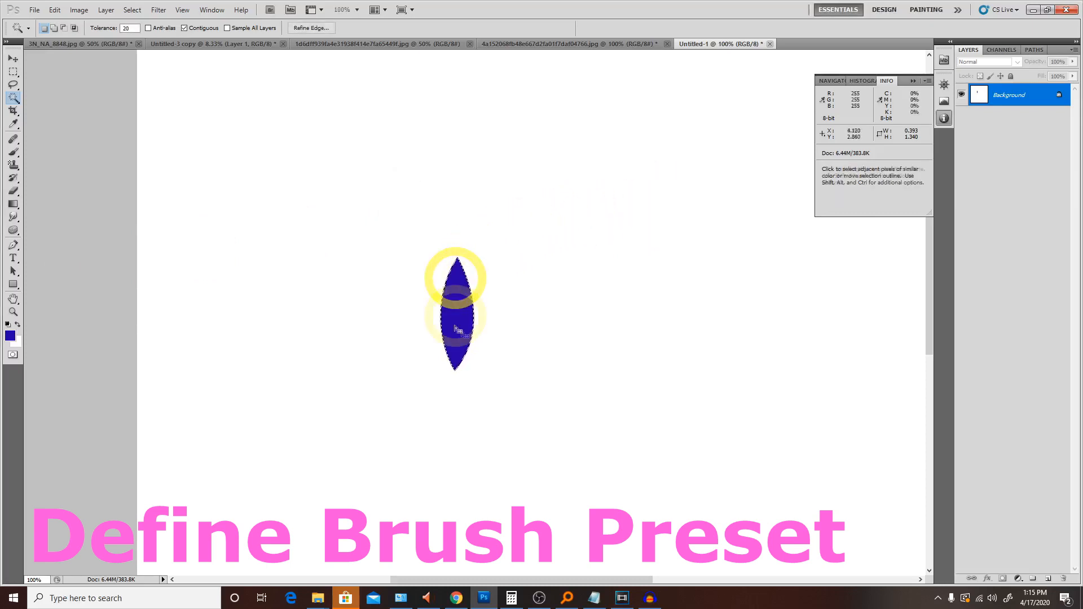
key("ctrl+d")
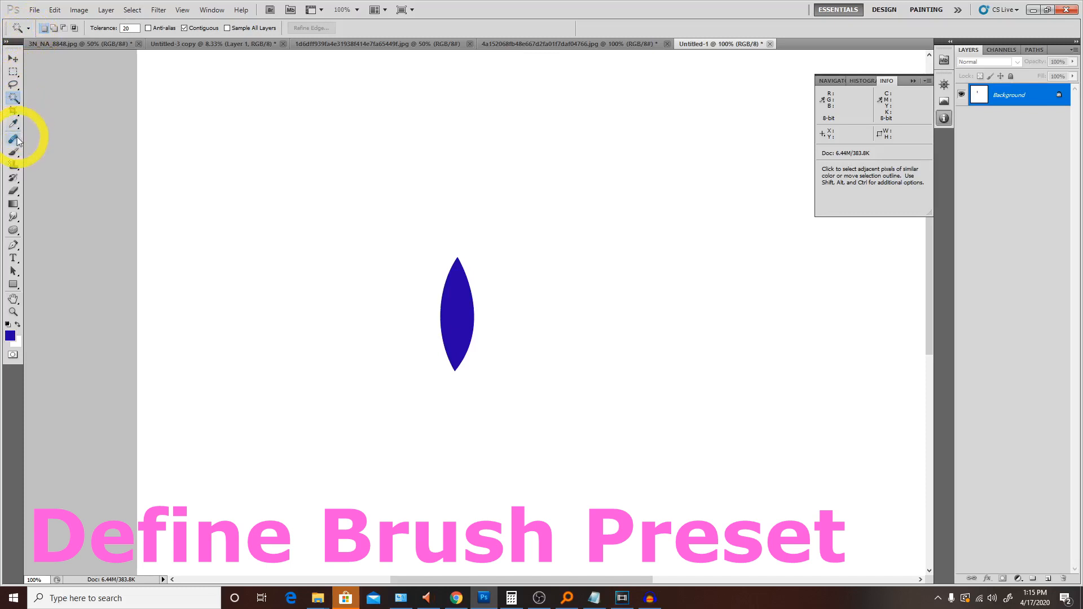
Activate the Brush tool and choose the newly defined 201 px leaf-shaped brush tip
left_click(18, 157)
left_click(58, 28)
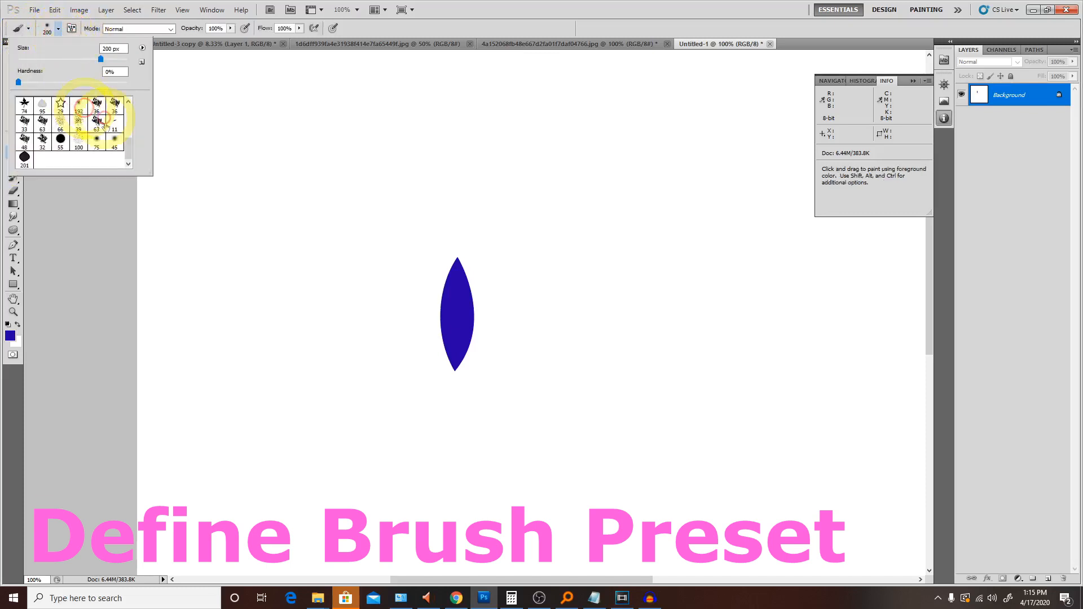
left_click(34, 161)
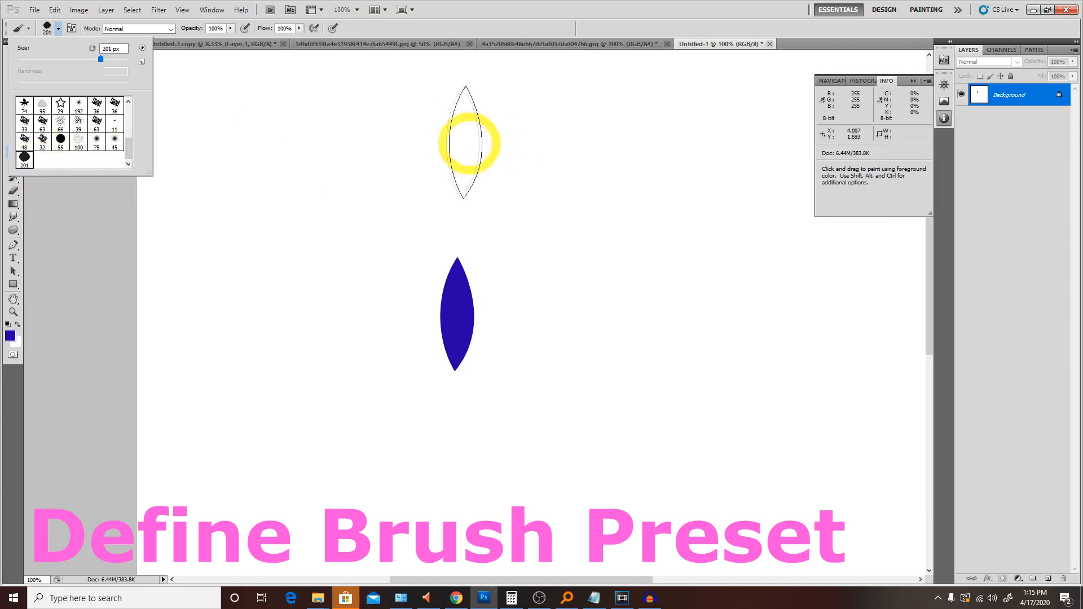
Paint a long looping blue stroke around the leaf and several short strokes above it, and select the whole canvas
mouse_move(395, 129)
left_mouse_down()
mouse_move(490, 141)
mouse_move(545, 194)
mouse_move(584, 289)
mouse_move(654, 373)
mouse_move(764, 361)
mouse_move(827, 428)
mouse_move(768, 479)
mouse_move(490, 448)
mouse_move(343, 350)
mouse_move(261, 336)
left_mouse_up()
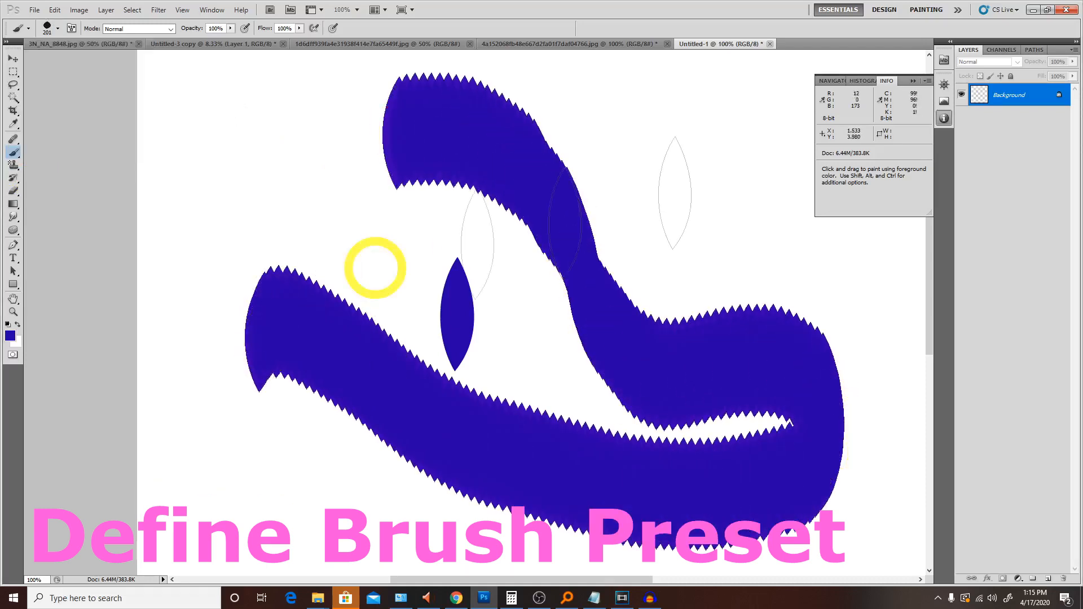
mouse_move(686, 164)
left_mouse_down()
mouse_move(677, 194)
mouse_move(706, 206)
left_mouse_up()
left_click_drag(789, 239, 609, 290)
mouse_move(316, 176)
left_mouse_down()
mouse_move(368, 192)
mouse_move(378, 208)
left_mouse_up()
mouse_move(596, 125)
left_mouse_down()
mouse_move(600, 152)
mouse_move(668, 146)
left_mouse_up()
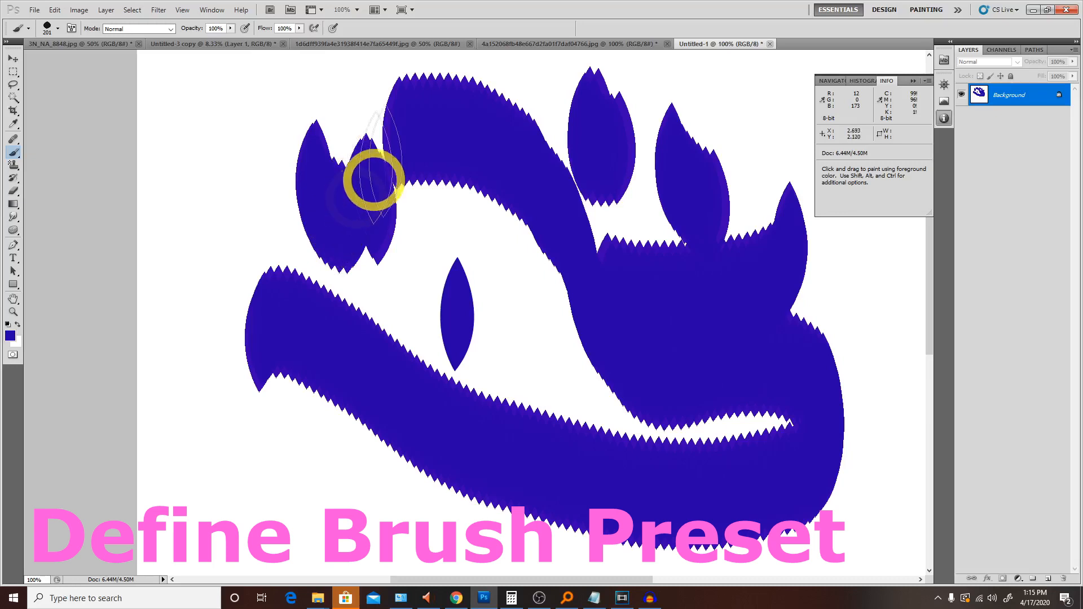
key("ctrl+a")
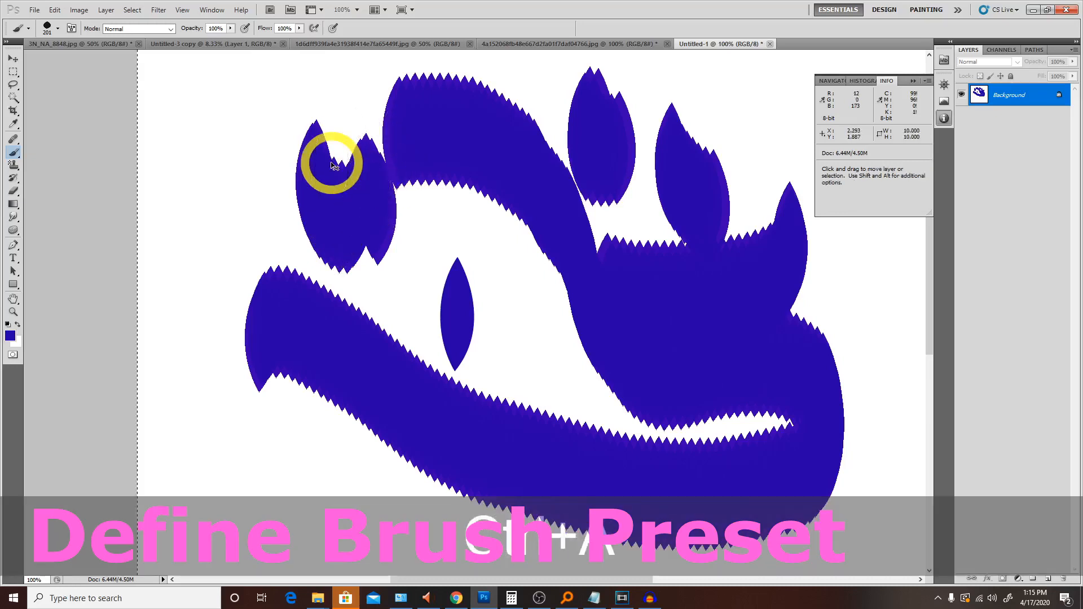
Clear the canvas and create a small square about 58 px wide filled with the blue foreground color, leaving nothing selected
key("Delete")
scroll(333, 166, "down", 3)
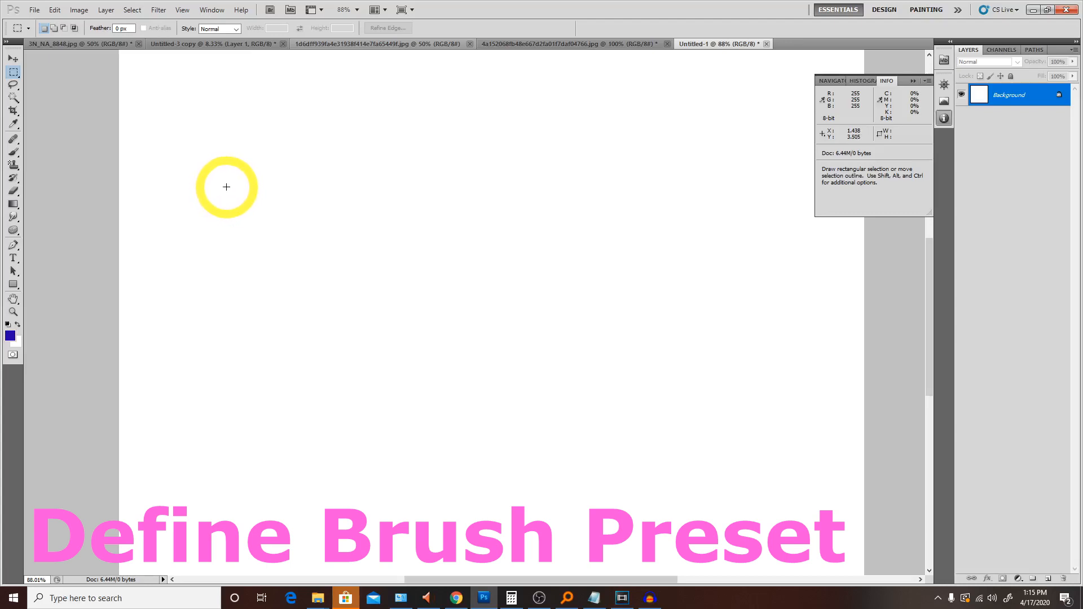
left_click_drag(221, 186, 229, 191)
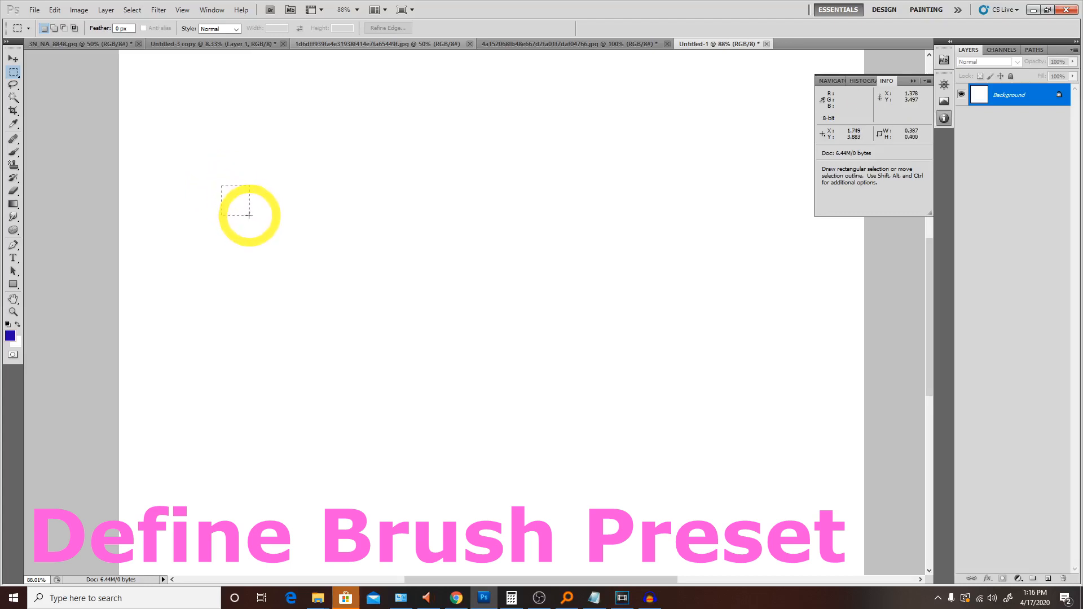
left_click_drag(247, 214, 250, 214)
key("alt+BackSpace")
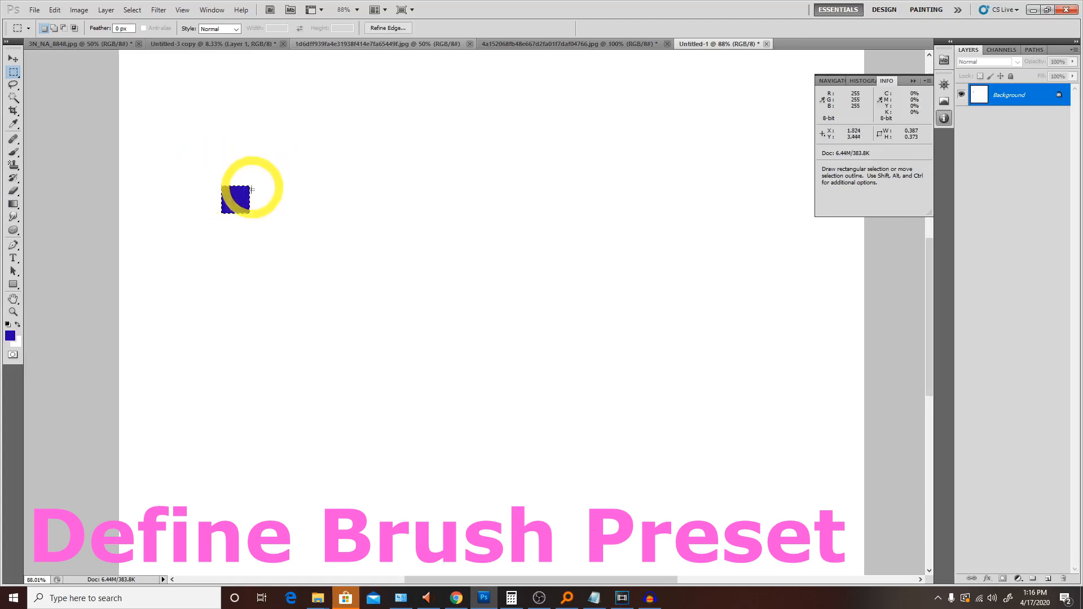
key("ctrl")
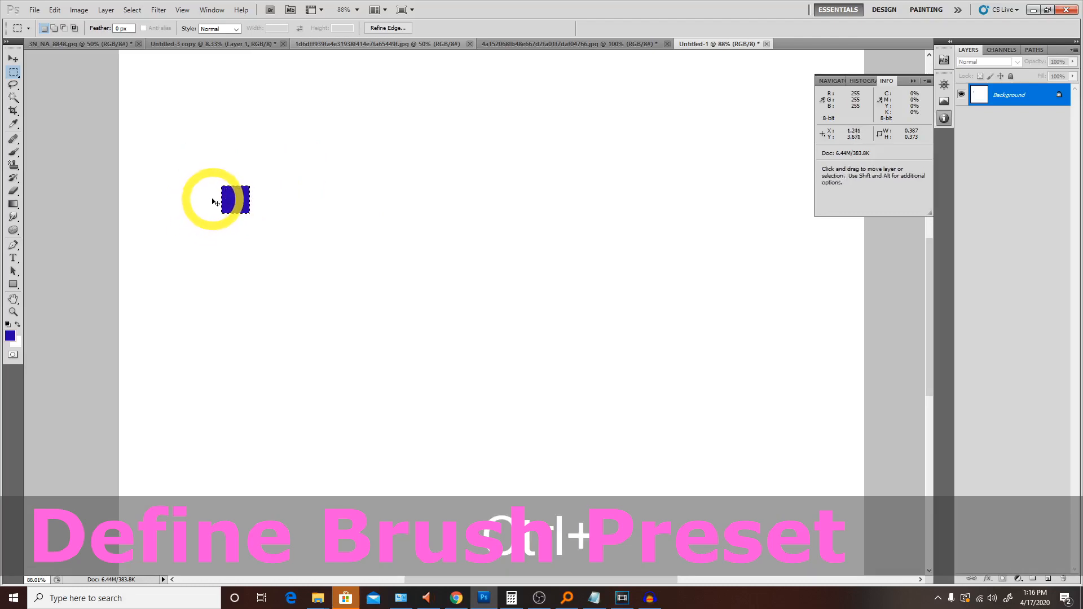
key("ctrl+d")
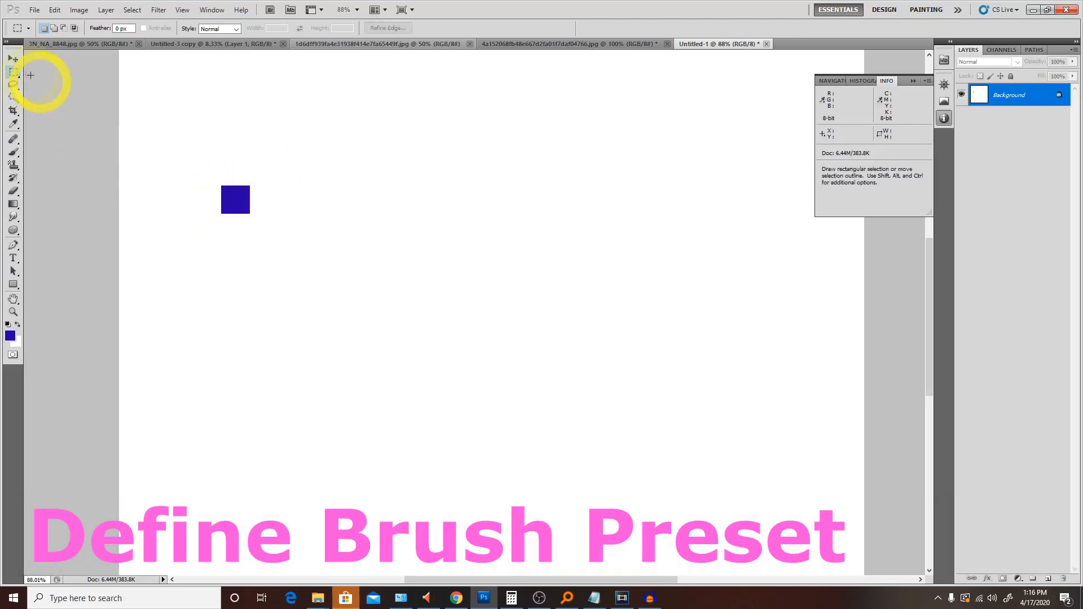
Cut a small circular hole in the centre of the blue square by filling an elliptical selection with the white background color, and deselect
left_click_drag(13, 73, 42, 84)
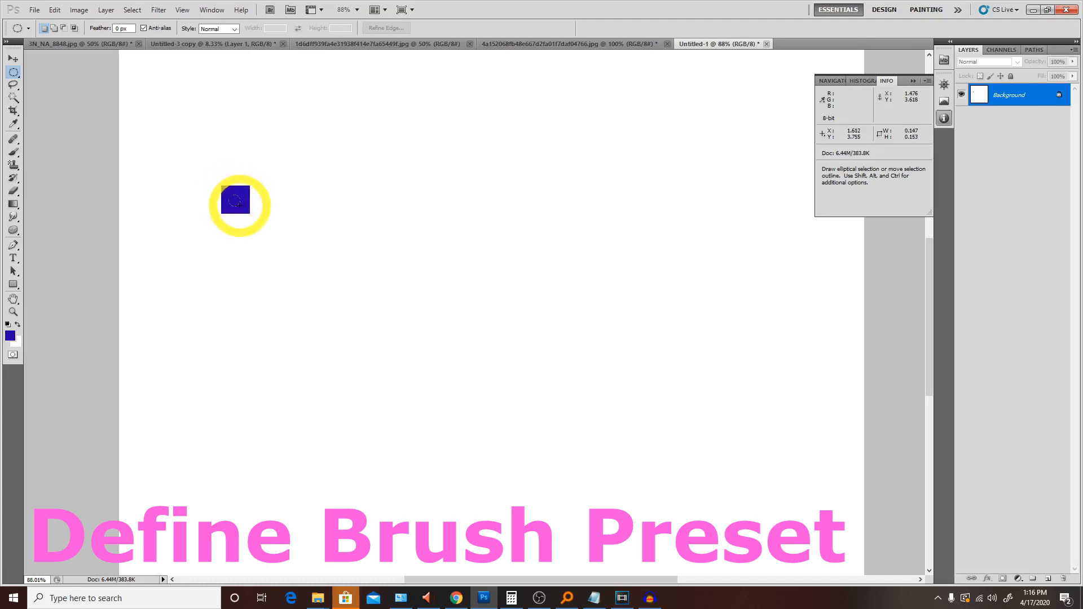
left_click_drag(240, 207, 239, 206)
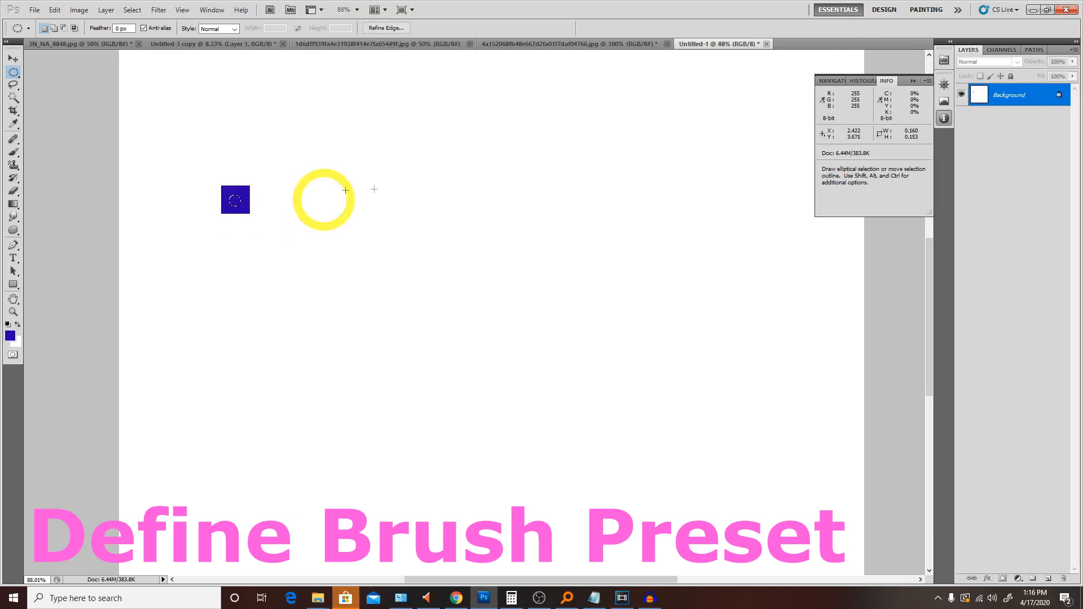
key("ctrl+Delete")
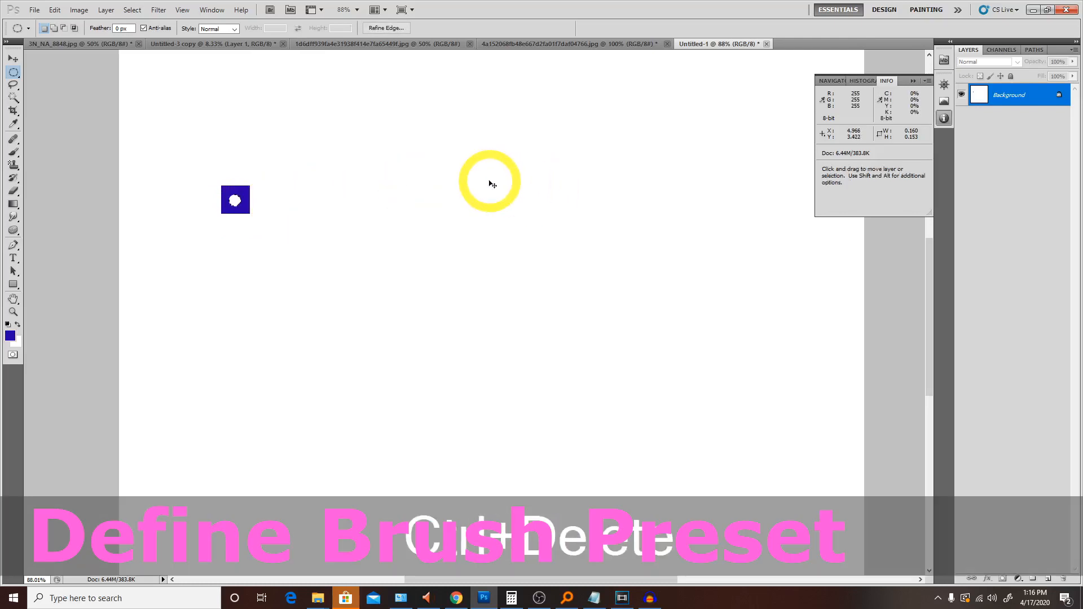
key("ctrl+d")
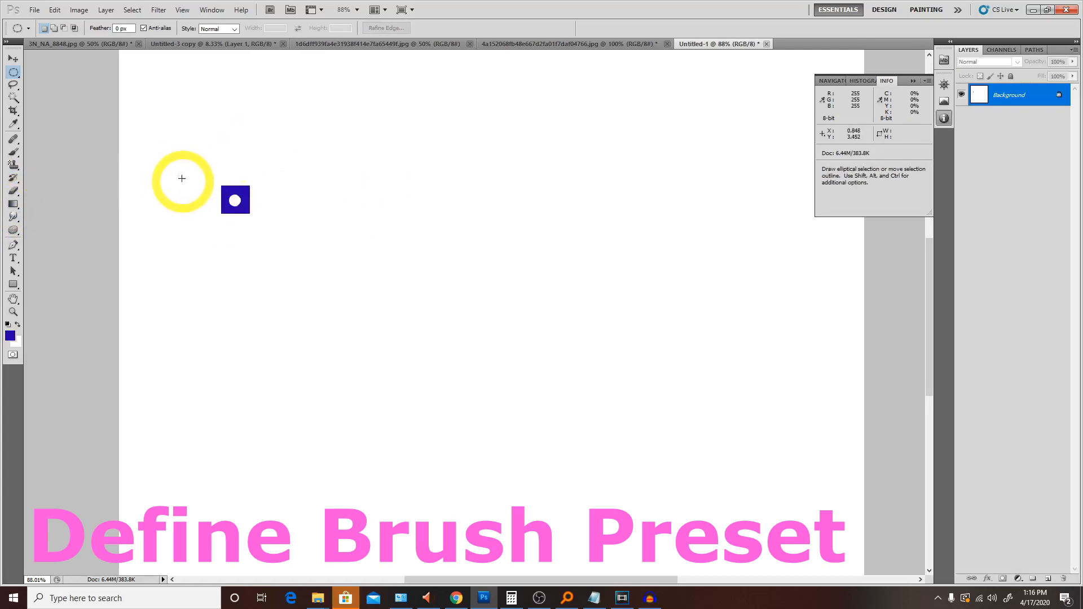
Select the blue area of the holed square with the Magic Wand and define it as a brush preset named Sampled Brush 2
key("w")
left_click(243, 208)
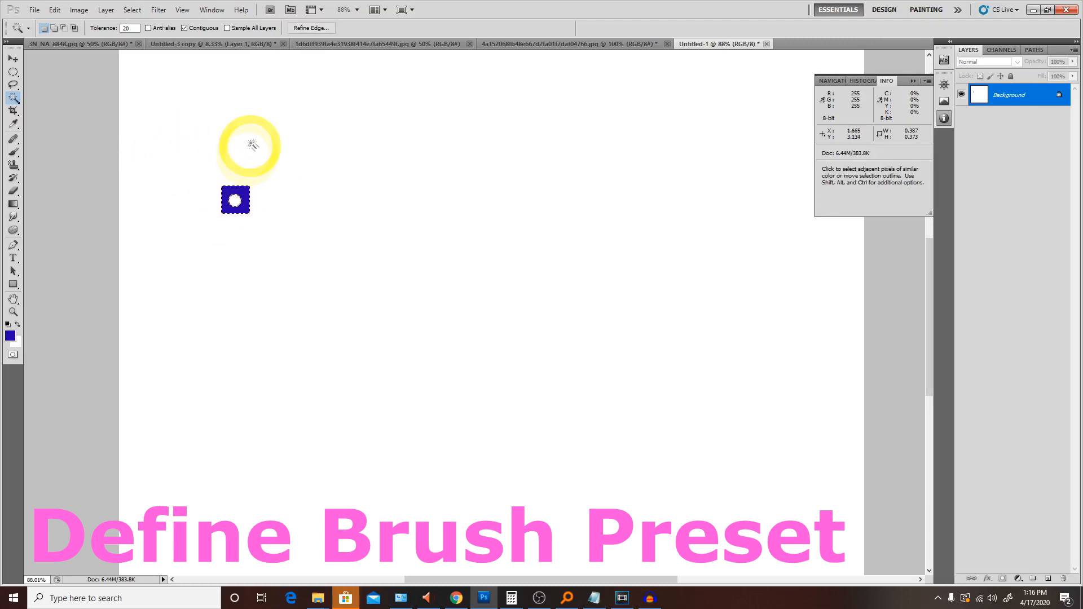
key("ctrl+space")
left_click_drag(191, 184, 339, 261)
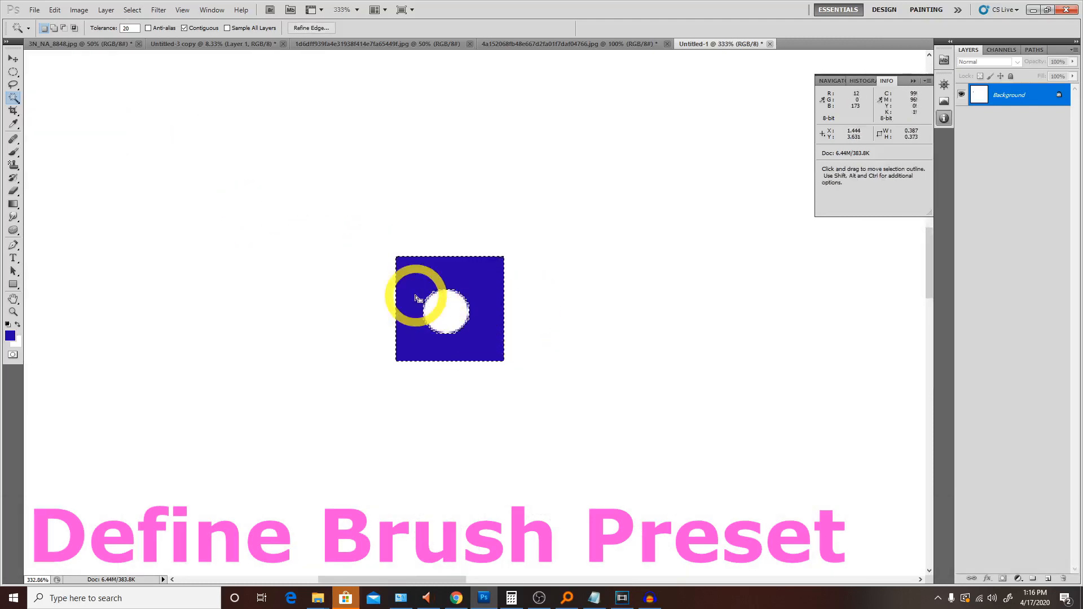
key("ctrl+minus")
key("ctrl+minus")
key("ctrl+minus")
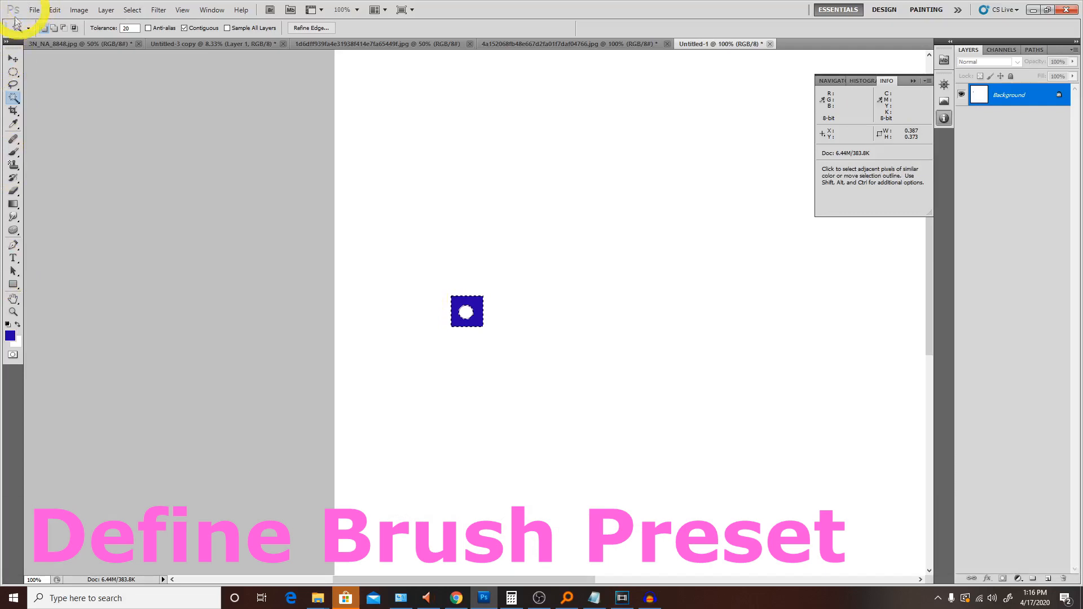
left_click(63, 10)
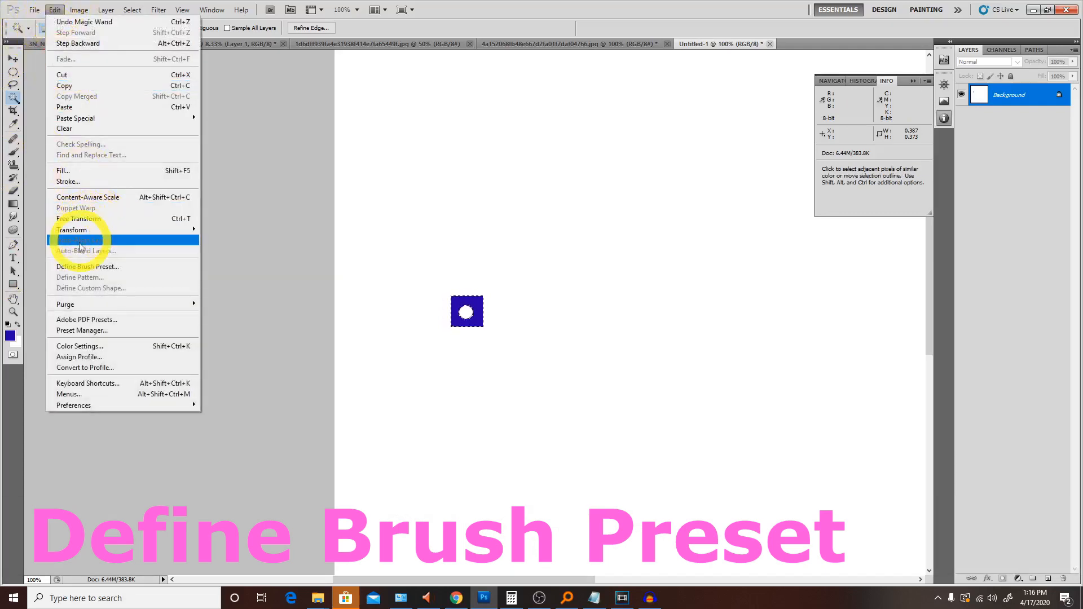
left_click(93, 272)
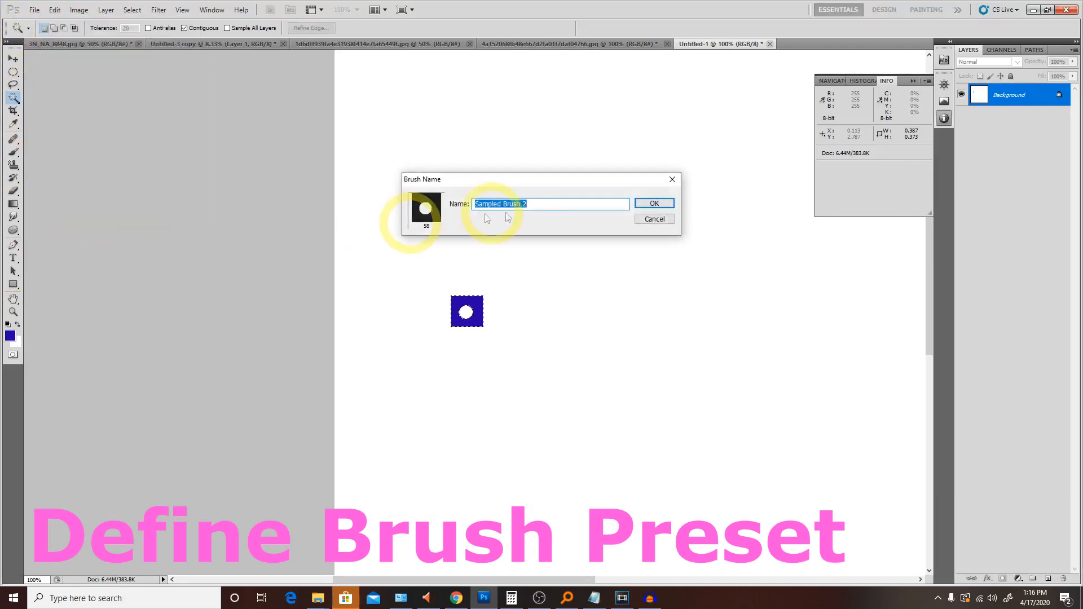
left_click(662, 204)
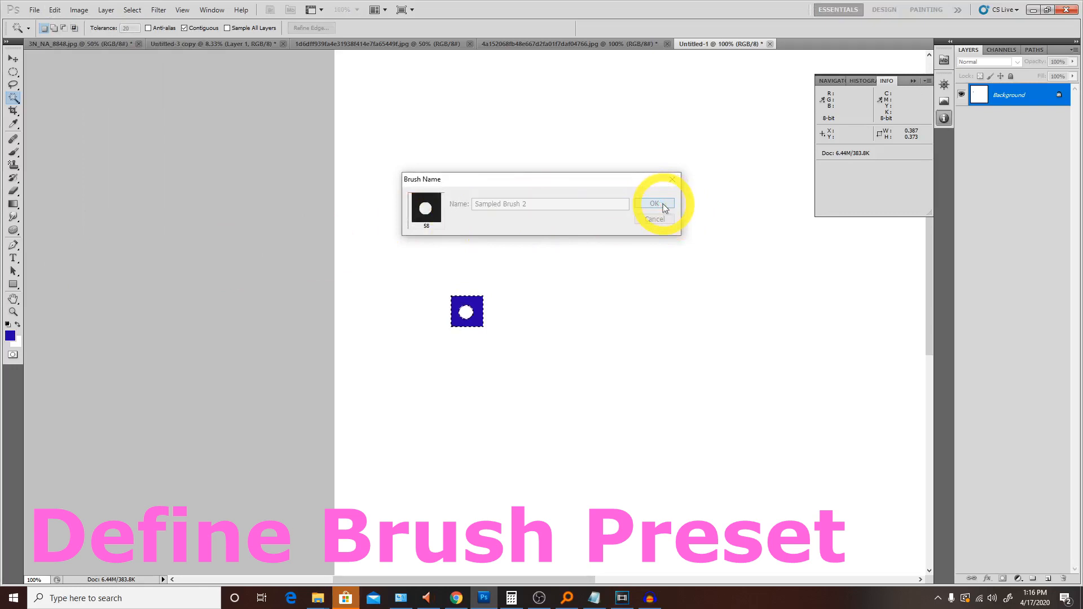
Using the Pencil tool with the newly defined 58 px square tip, paint two wavy blue strokes across the canvas
key("ctrl+minus")
key("ctrl+minus")
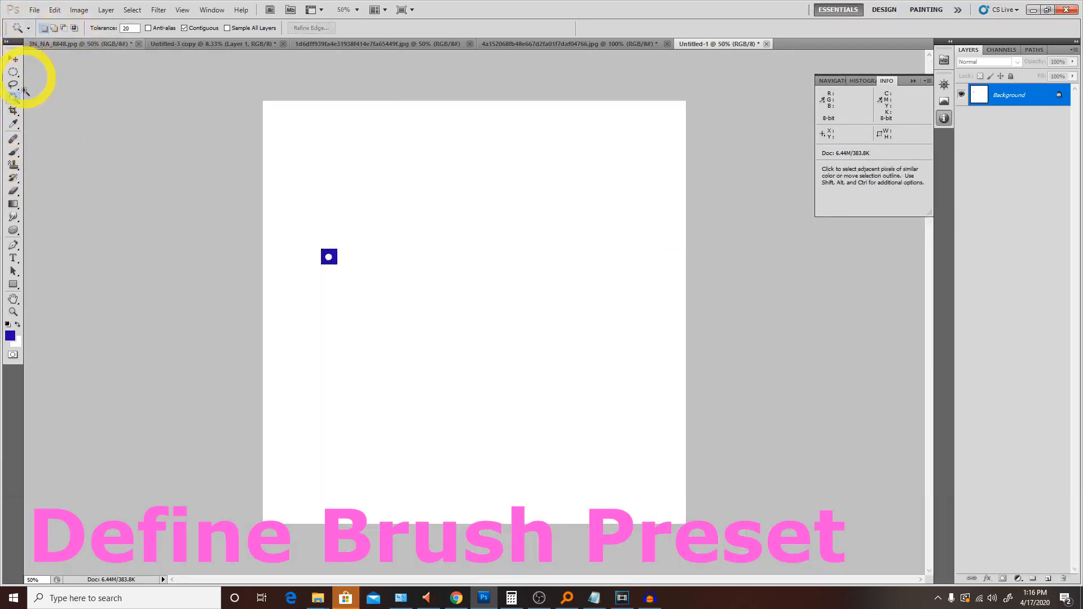
right_click(15, 157)
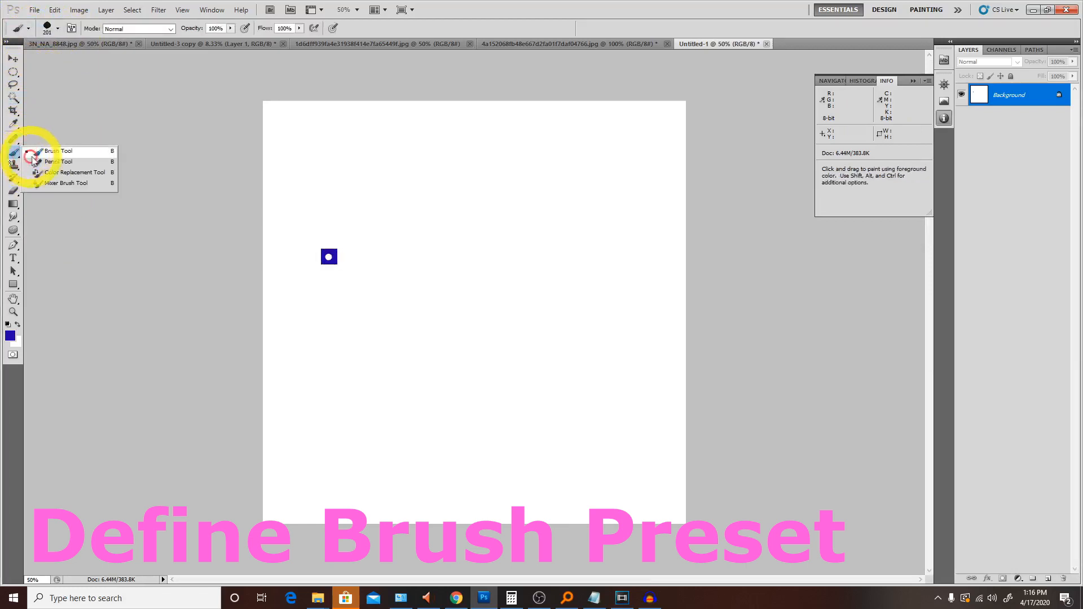
left_click(48, 161)
left_click(58, 30)
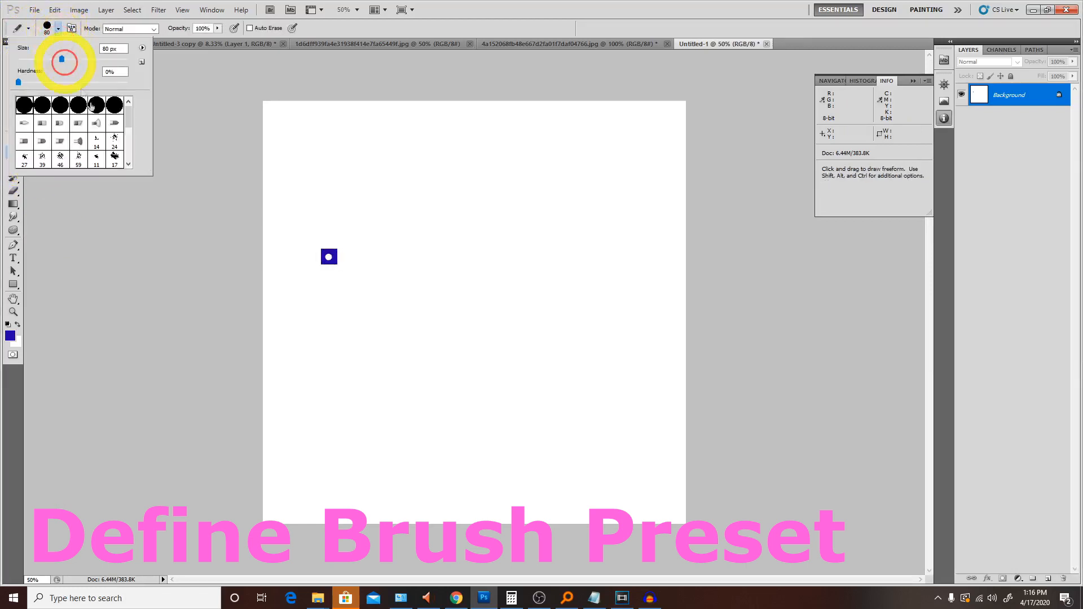
mouse_move(133, 123)
left_mouse_down()
mouse_move(127, 189)
mouse_move(125, 158)
left_mouse_up()
left_click(42, 158)
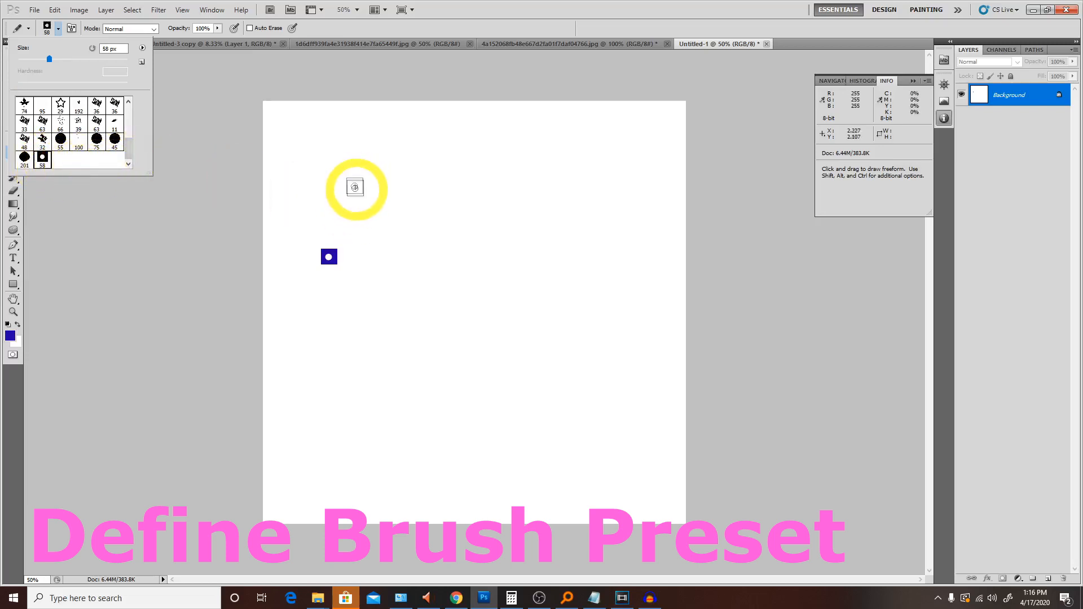
mouse_move(314, 158)
left_mouse_down()
mouse_move(360, 184)
mouse_move(393, 229)
mouse_move(490, 236)
mouse_move(511, 282)
mouse_move(587, 330)
left_mouse_up()
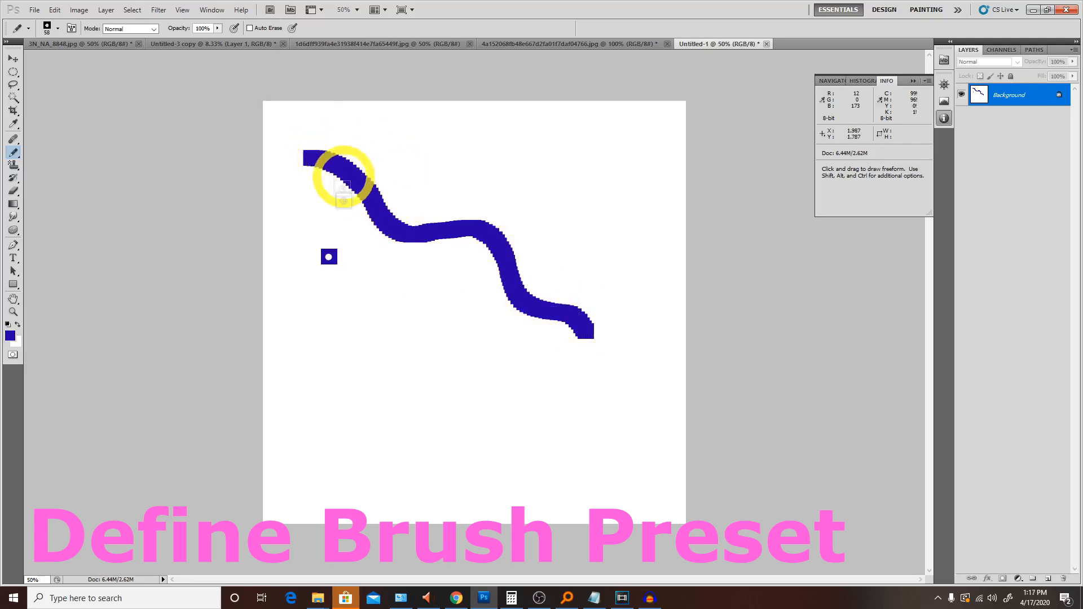
mouse_move(304, 308)
left_mouse_down()
mouse_move(466, 373)
mouse_move(526, 383)
mouse_move(598, 388)
mouse_move(648, 365)
left_mouse_up()
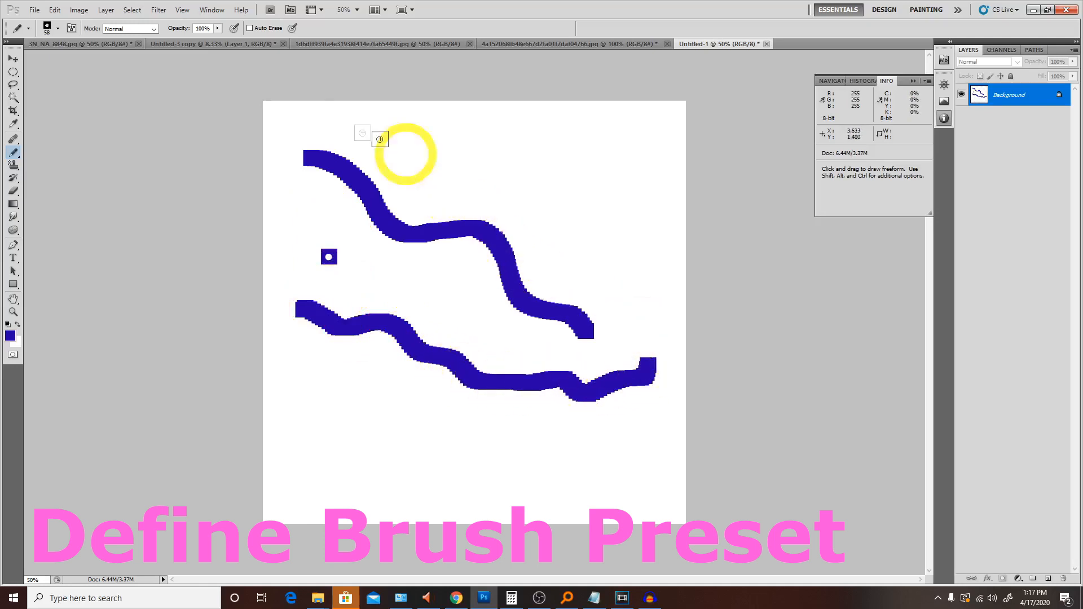
Set the brush tip's spacing to 131% and paint two trails of separate blue squares, one winding downward and one short
left_click(59, 28)
left_click(225, 9)
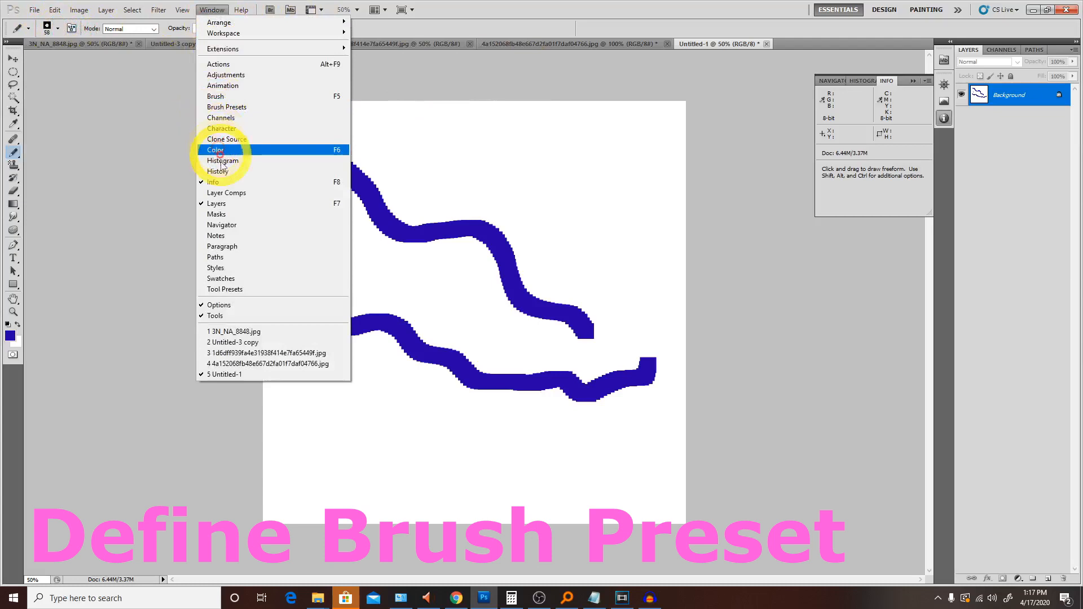
key("F5")
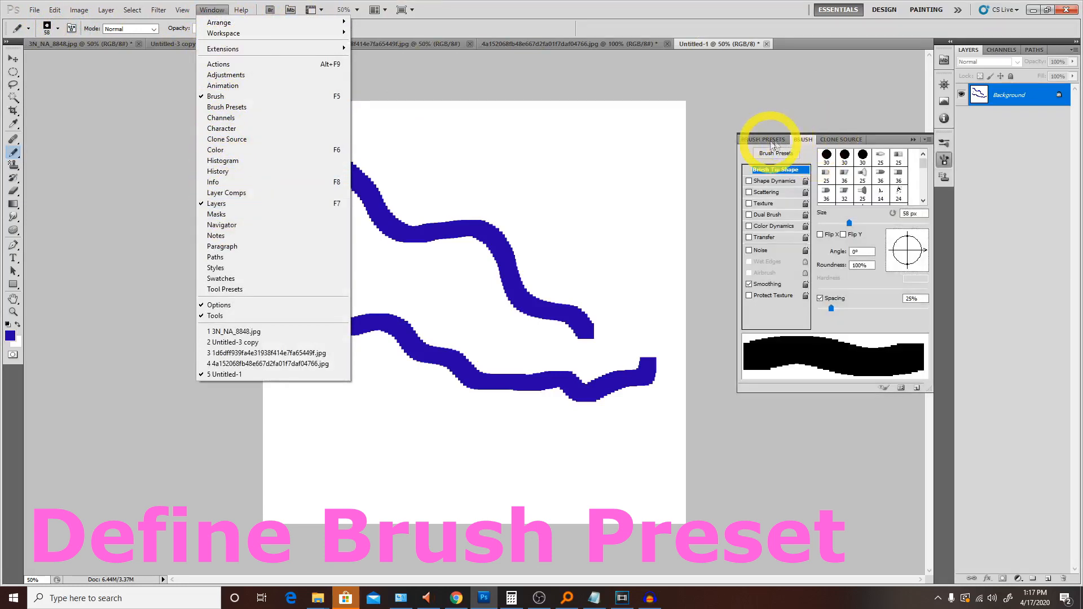
left_click(798, 145)
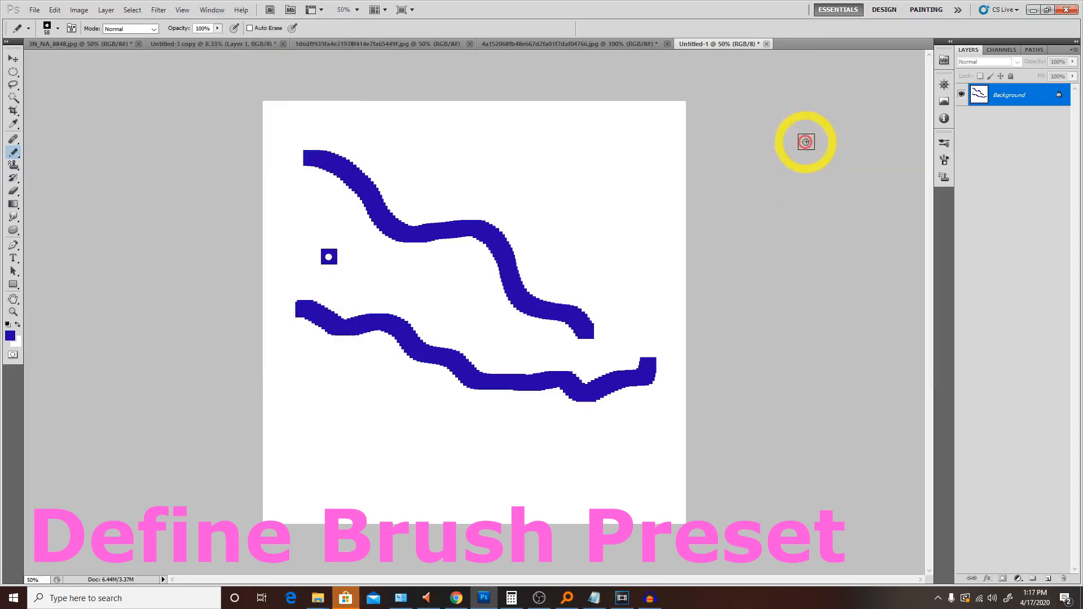
left_click(945, 144)
left_click(878, 141)
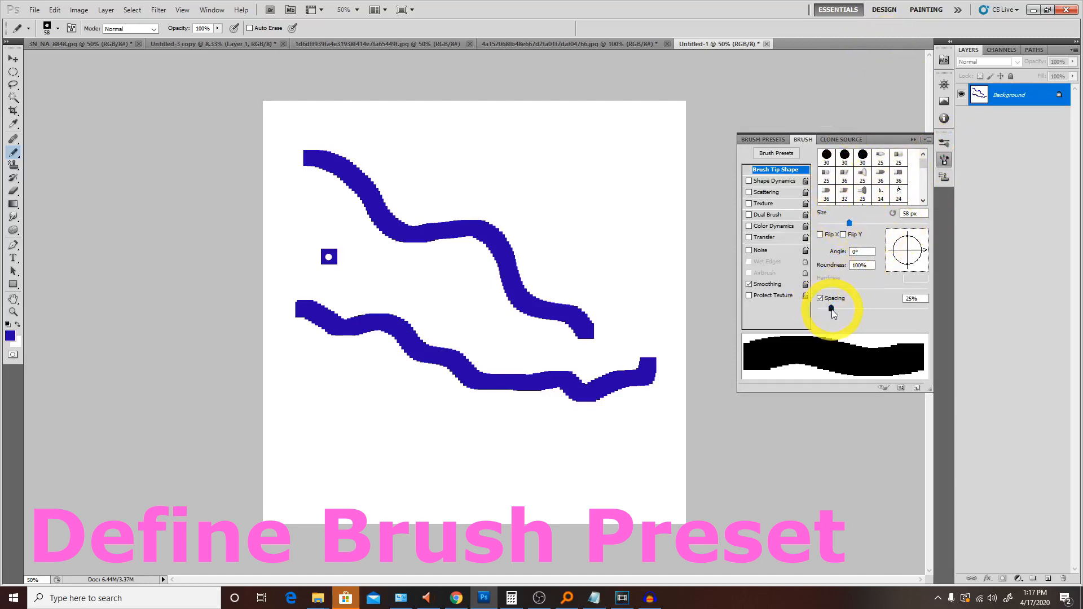
mouse_move(833, 307)
left_mouse_down()
mouse_move(868, 320)
mouse_move(892, 308)
mouse_move(867, 317)
left_mouse_up()
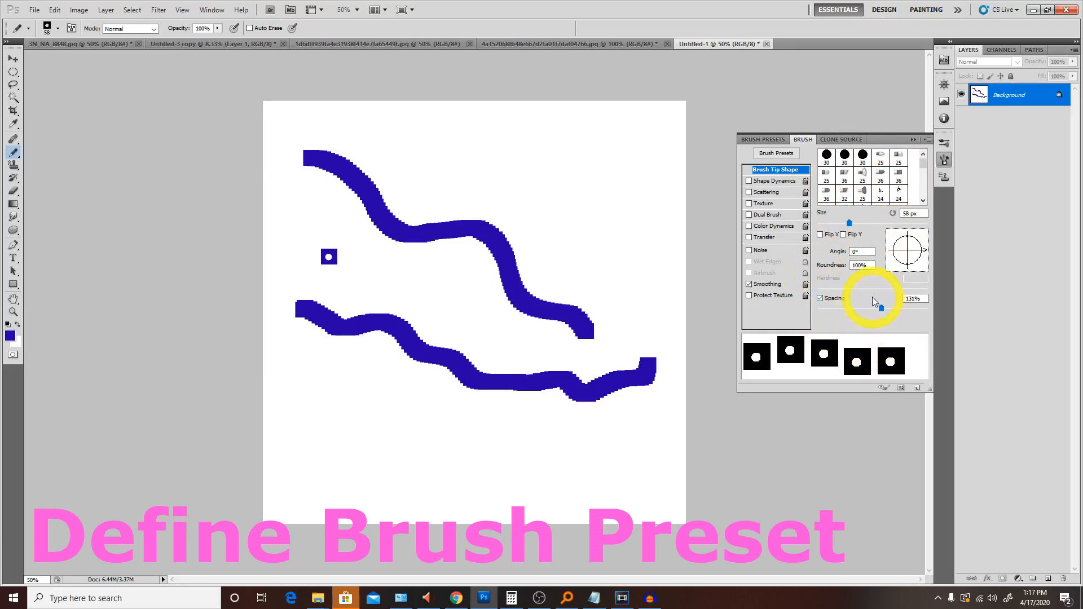
left_click(914, 139)
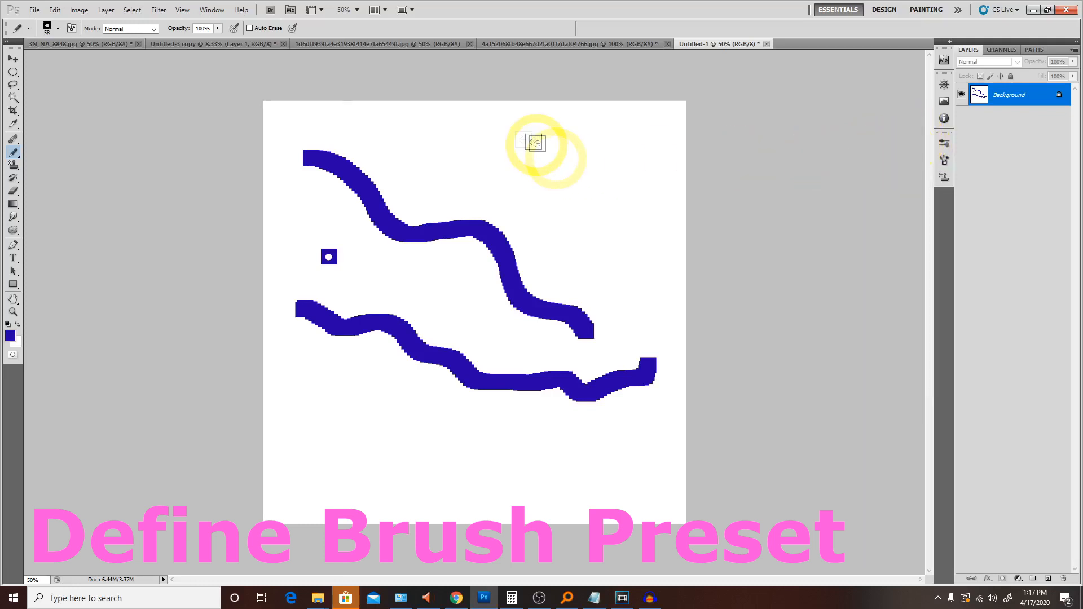
mouse_move(416, 134)
left_mouse_down()
mouse_move(553, 181)
mouse_move(579, 235)
mouse_move(614, 252)
mouse_move(620, 303)
mouse_move(588, 334)
mouse_move(412, 378)
mouse_move(411, 439)
mouse_move(595, 473)
mouse_move(628, 452)
left_mouse_up()
left_click_drag(593, 131, 654, 278)
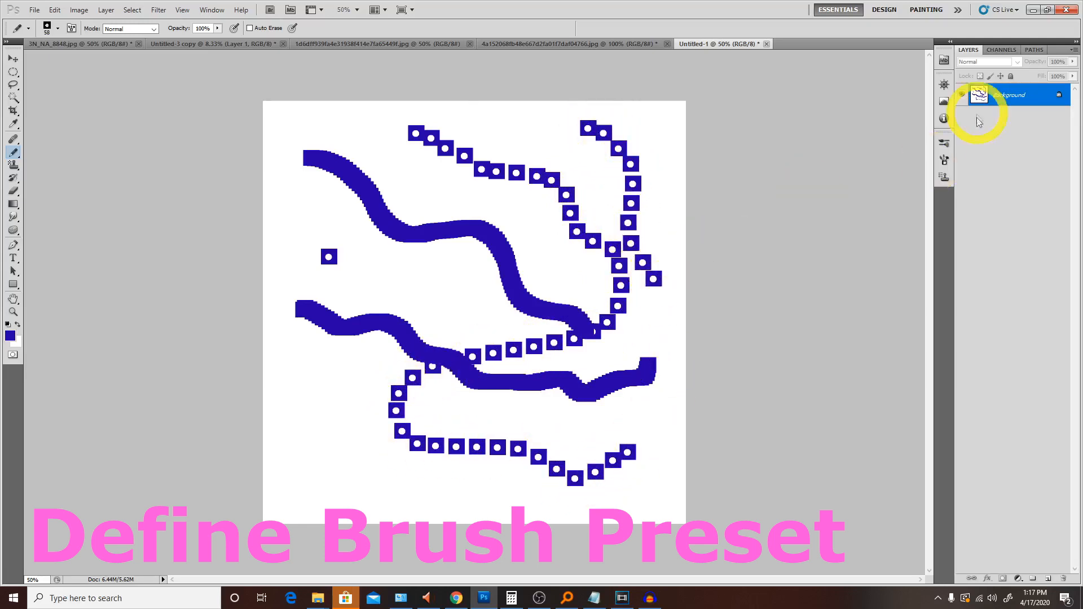
Increase the brush tip's spacing to 159% and paint another winding trail of blue squares down the canvas
left_click(945, 161)
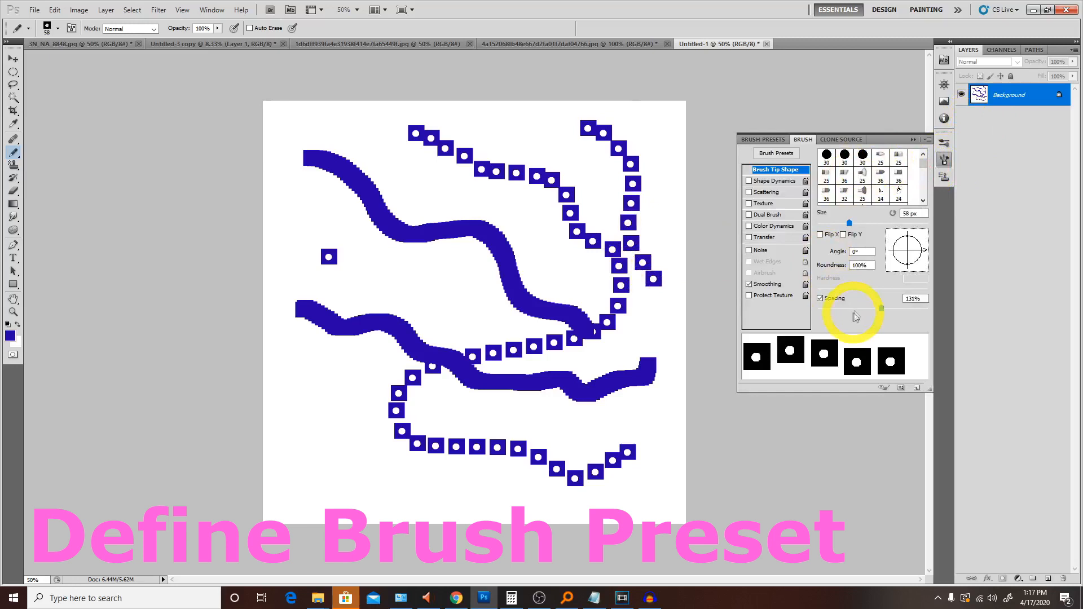
left_click_drag(880, 309, 890, 312)
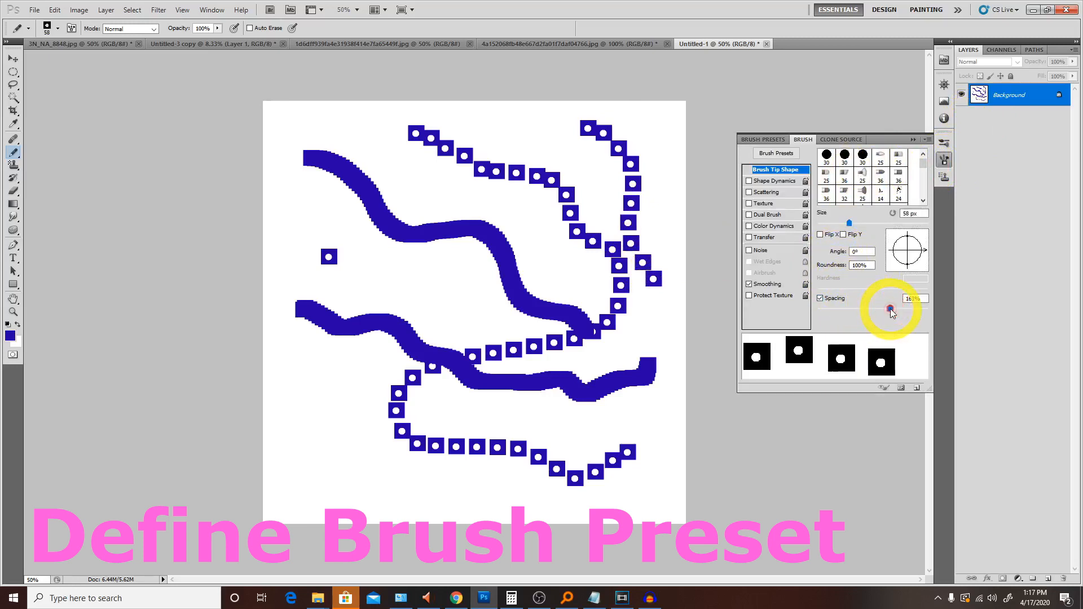
mouse_move(387, 156)
left_mouse_down()
mouse_move(532, 226)
mouse_move(480, 280)
mouse_move(367, 338)
mouse_move(327, 429)
left_mouse_up()
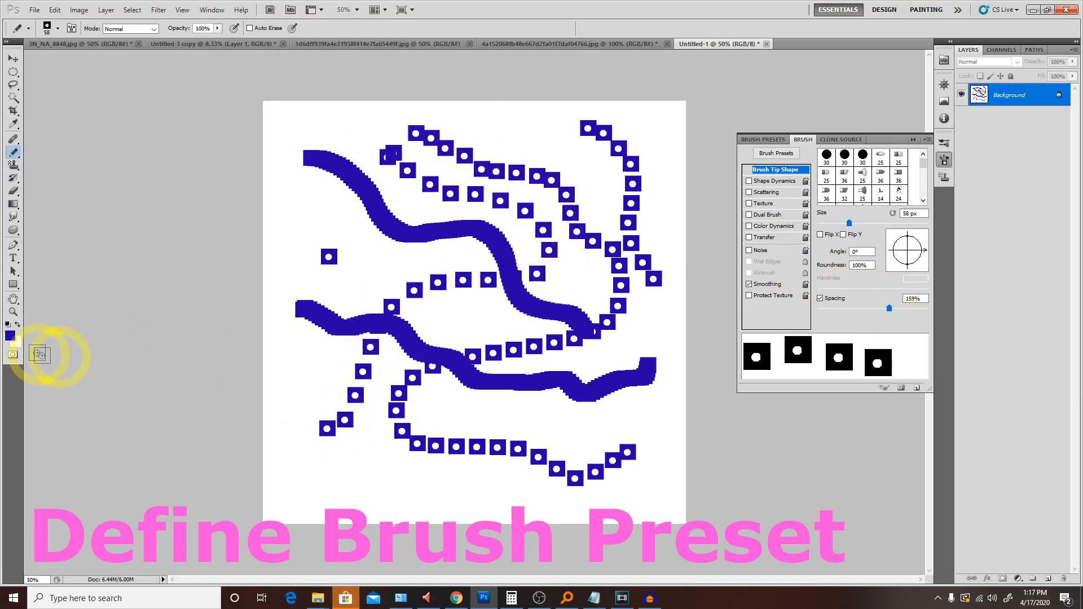
Change the foreground color to red and paint a winding trail of red squares over the blue strokes
left_click(10, 337)
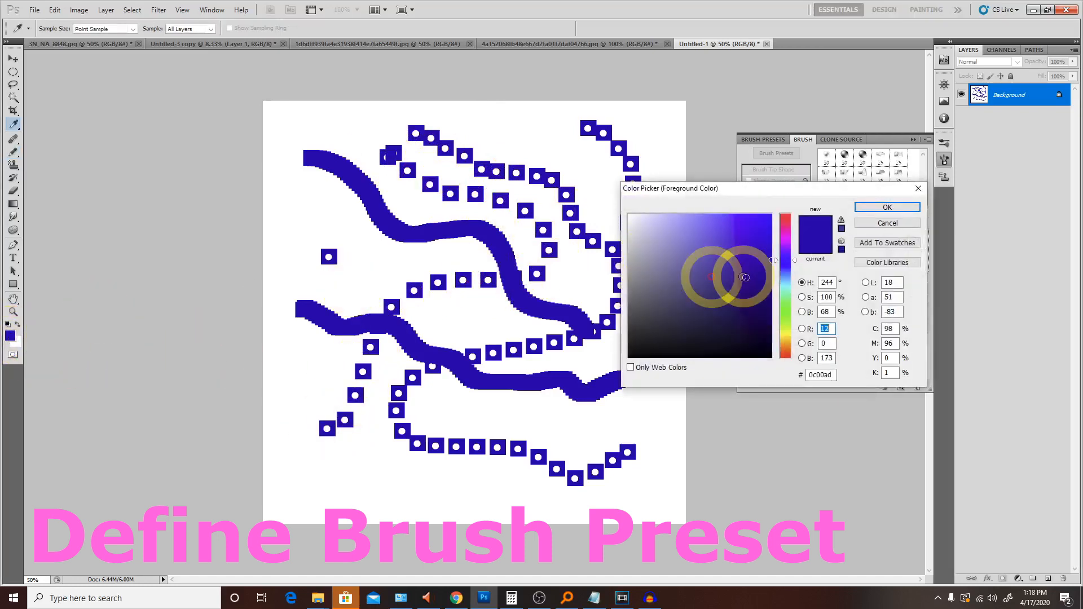
left_click(785, 214)
left_click(770, 221)
left_click(883, 207)
mouse_move(550, 122)
left_mouse_down()
mouse_move(569, 145)
mouse_move(461, 292)
mouse_move(452, 403)
mouse_move(603, 442)
mouse_move(500, 326)
mouse_move(447, 294)
left_mouse_up()
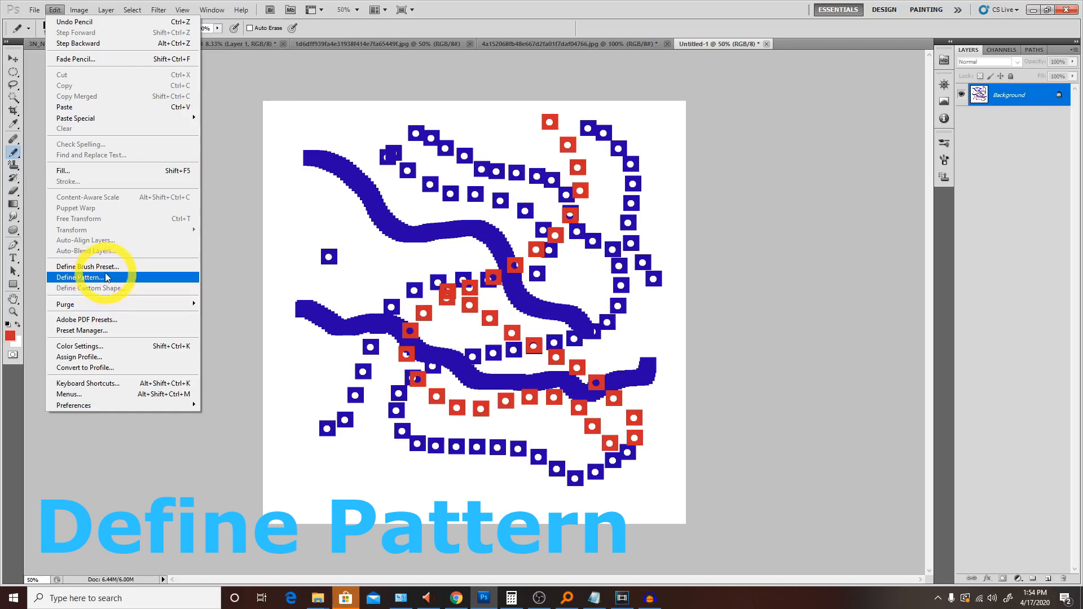
Delete everything on the canvas and clear the selection
left_click(374, 102)
key("ctrl+a")
key("Delete")
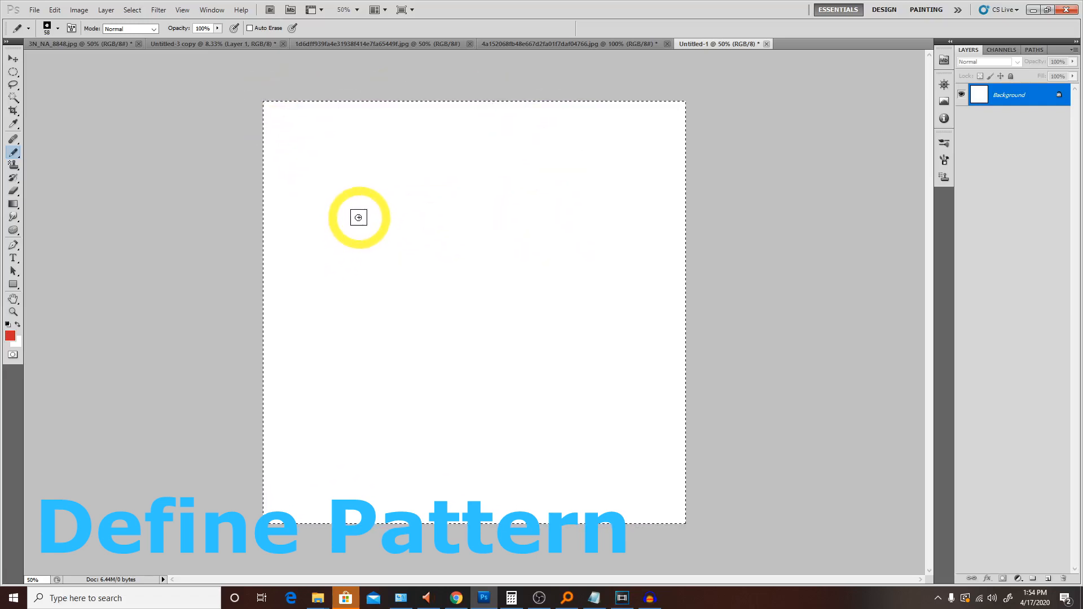
key("ctrl+d")
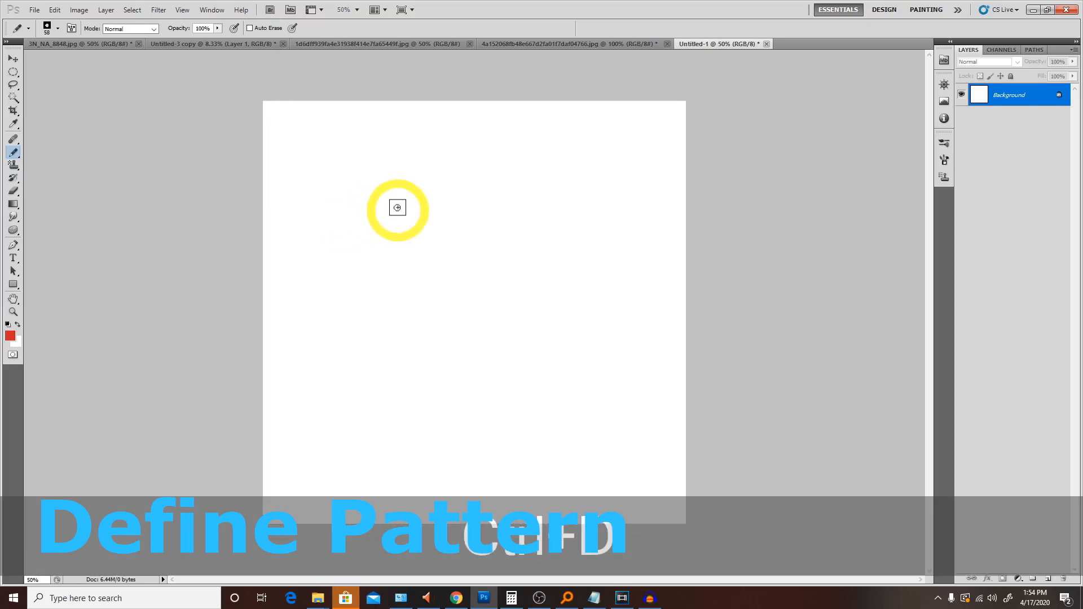
Stamp one red square on the blank canvas and enclose it in a rectangular marquee selection with white margin around it
left_click(394, 205)
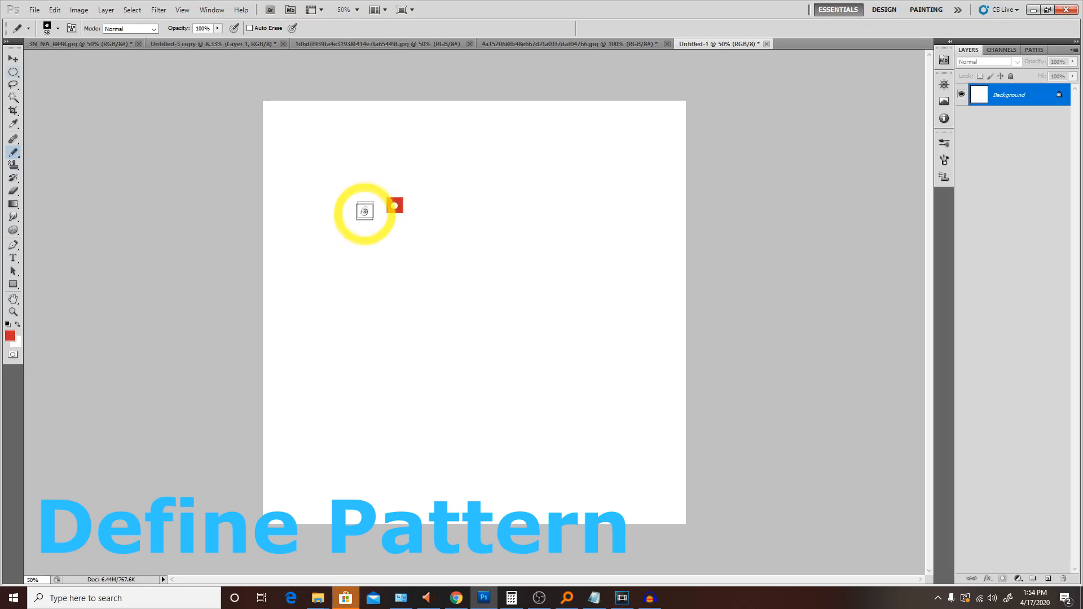
key("m")
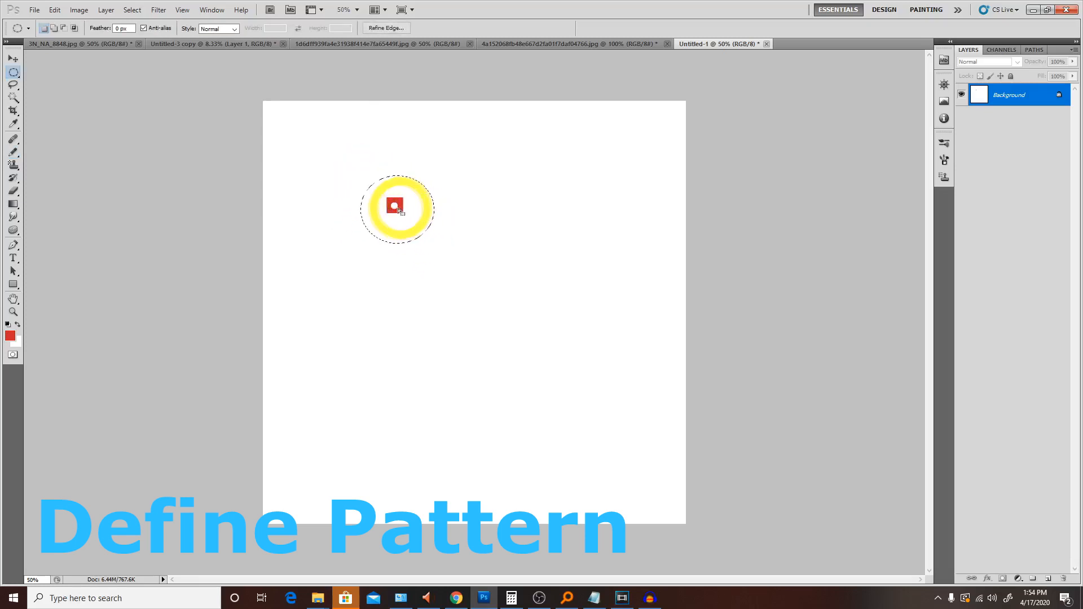
left_click(13, 74)
left_click(49, 72)
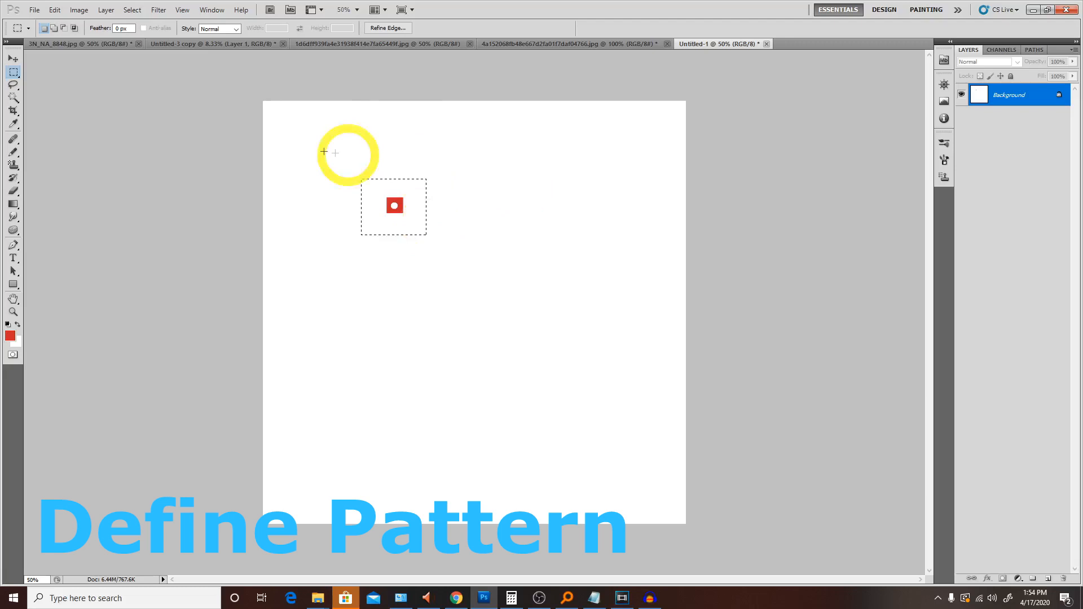
Define the selected red square and its white margin as a new pattern
left_click(55, 10)
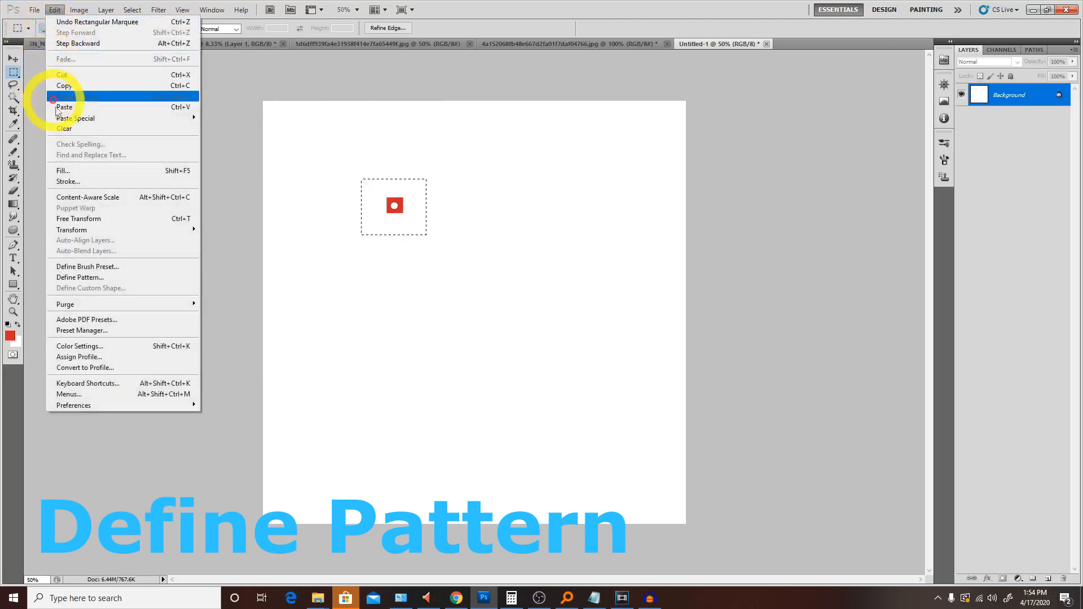
left_click(82, 277)
left_click(650, 205)
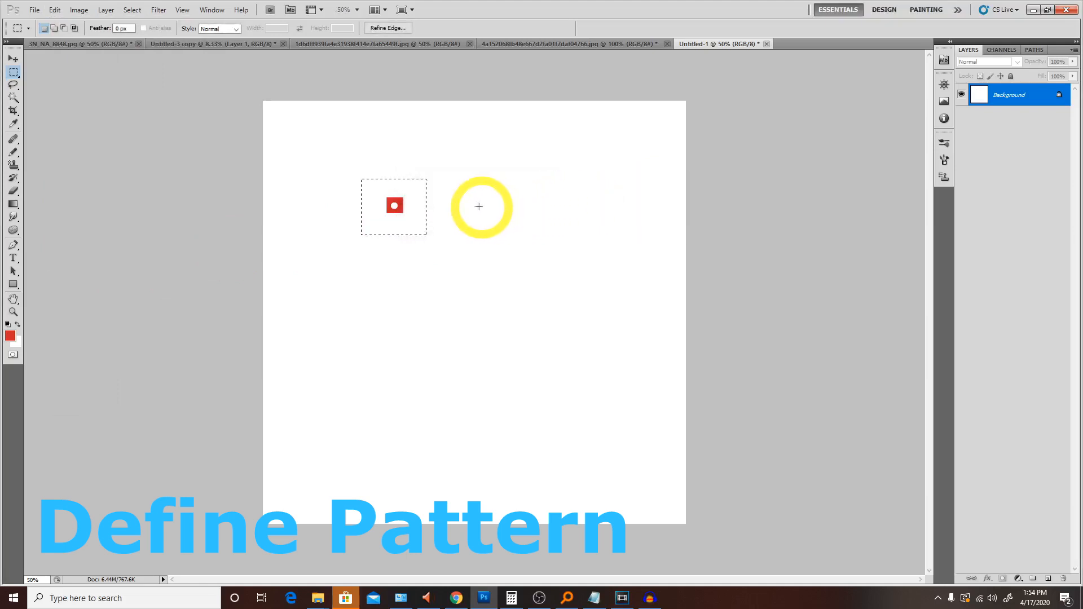
Select the whole canvas and fill it with the custom red square pattern at Normal mode and 100% opacity
key("ctrl+a")
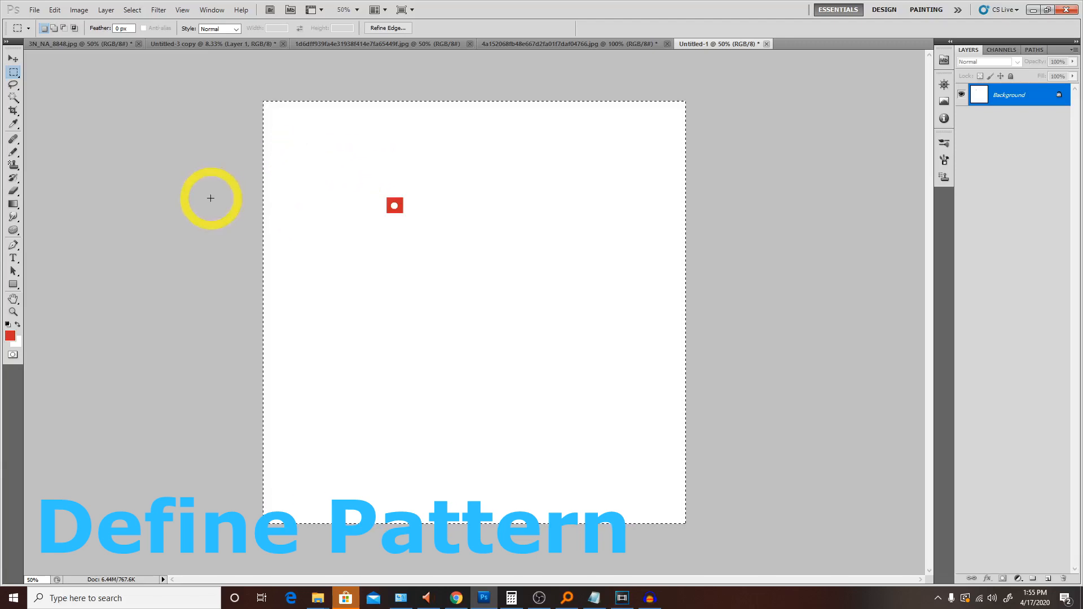
key("shift")
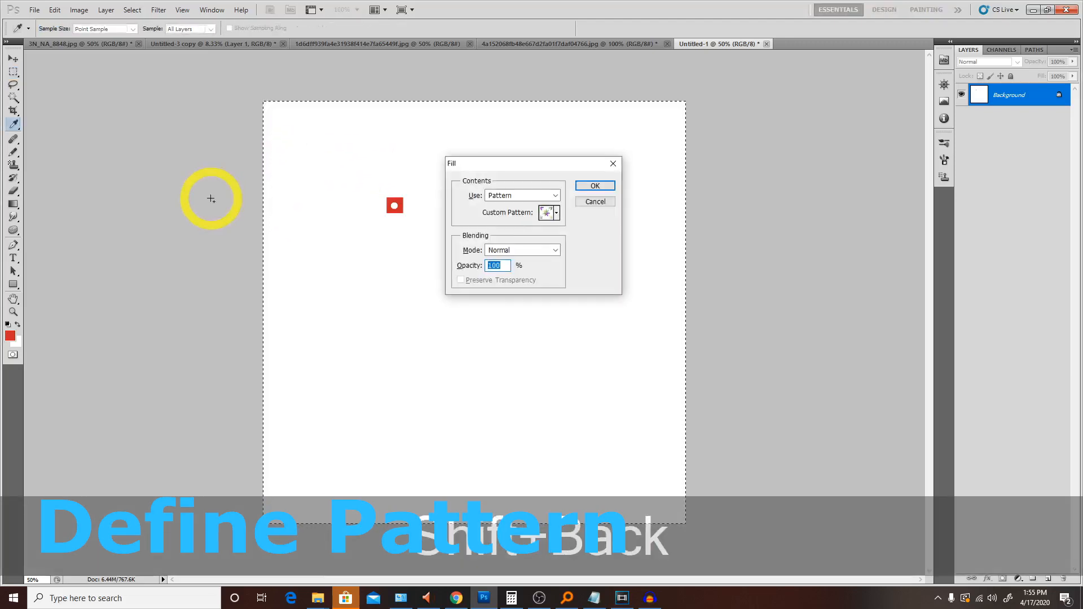
left_click(582, 203)
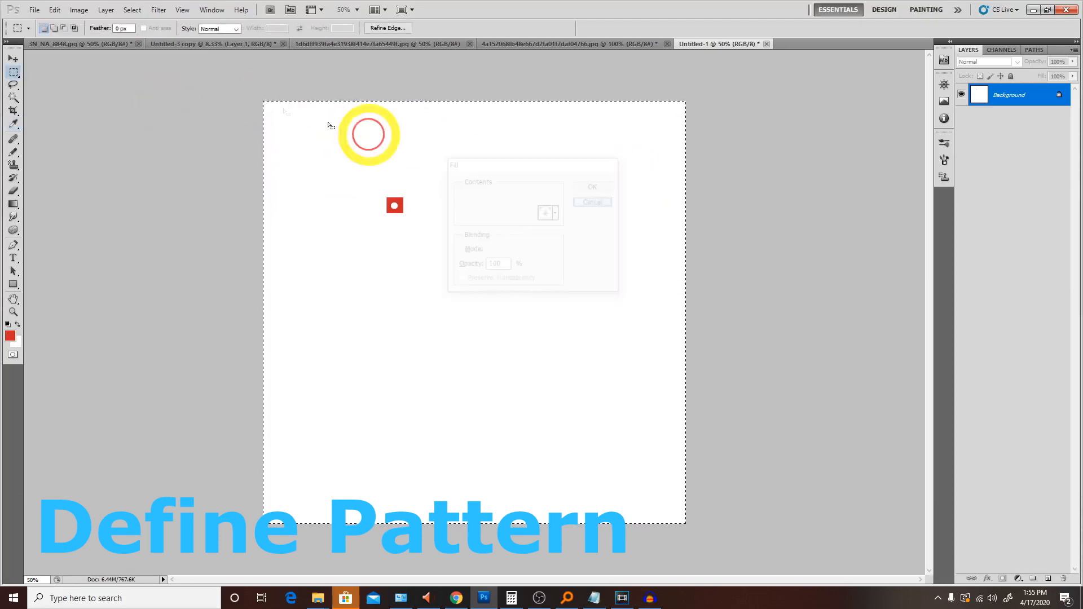
left_click(54, 10)
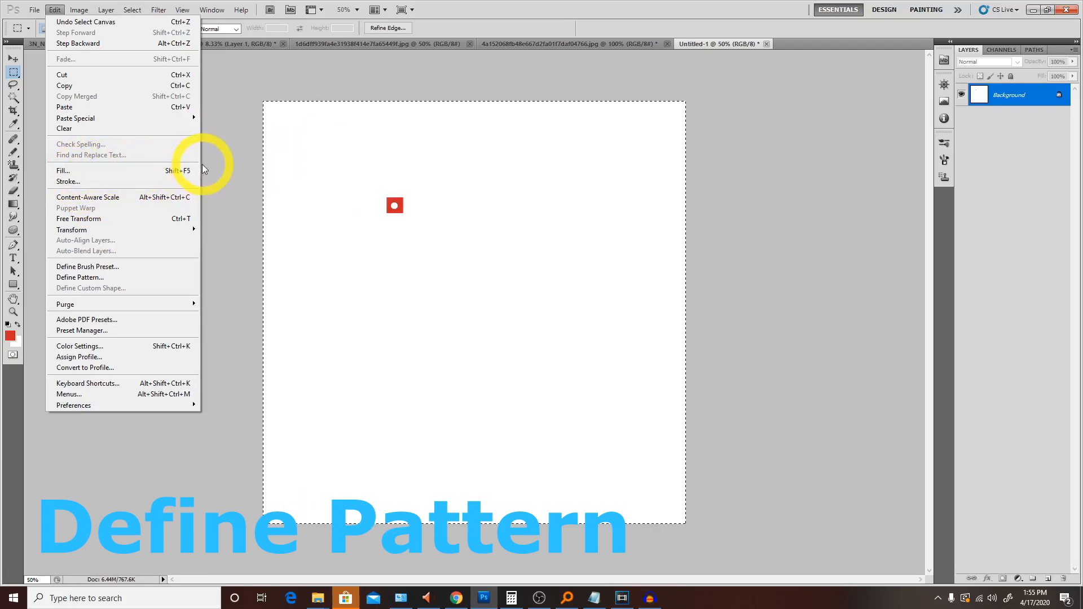
left_click(180, 170)
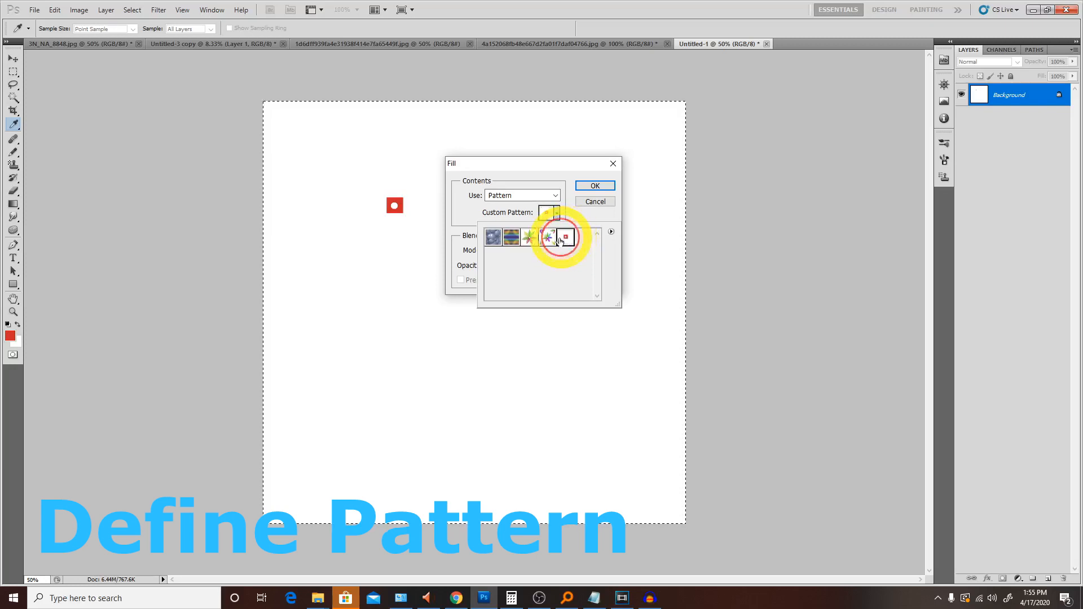
left_click(595, 187)
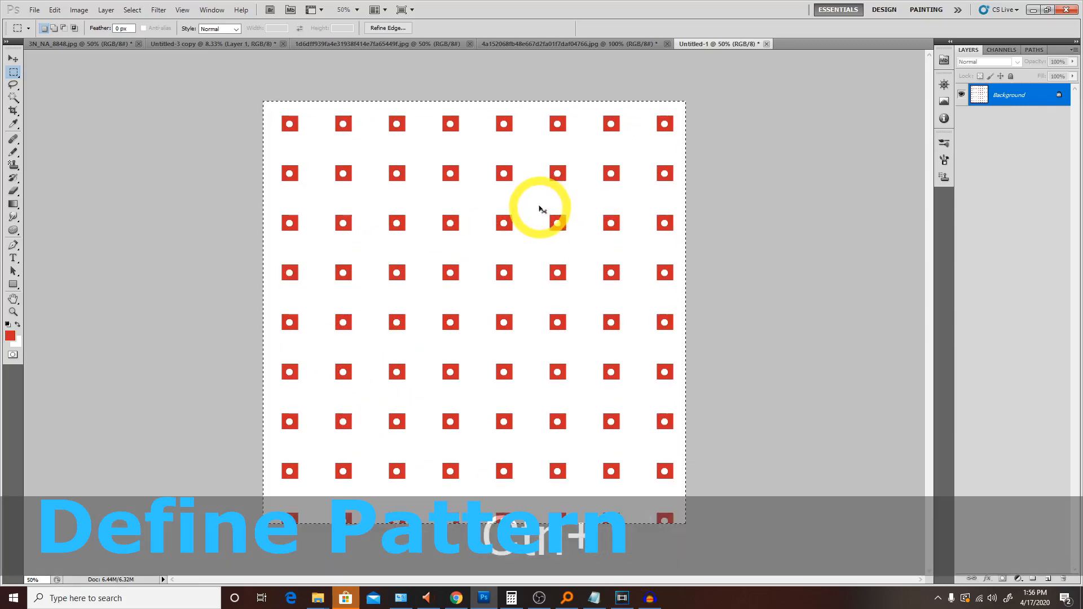
In the colored bottles image, select a tall rectangle over the upper-left area and fill it with the red square pattern
key("ctrl+Tab")
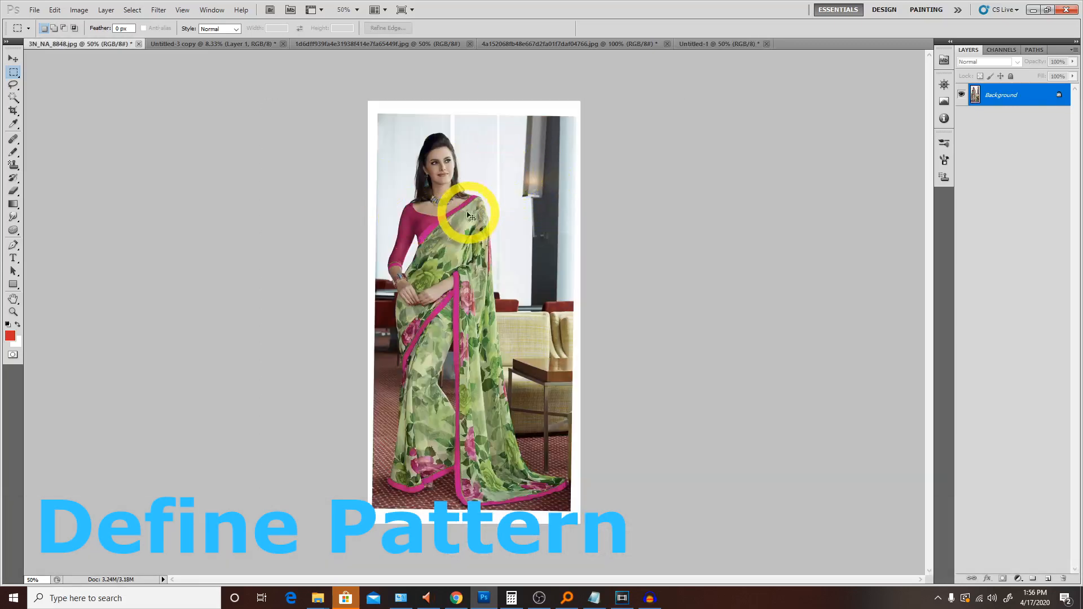
key("ctrl+Tab")
key("ctrl+Tab")
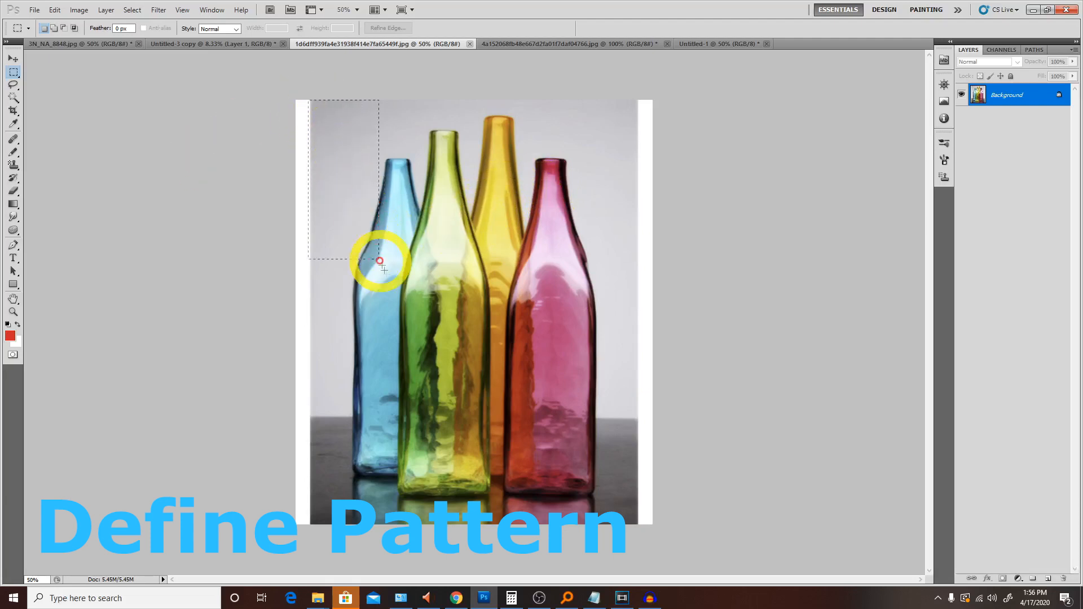
left_click_drag(402, 293, 402, 295)
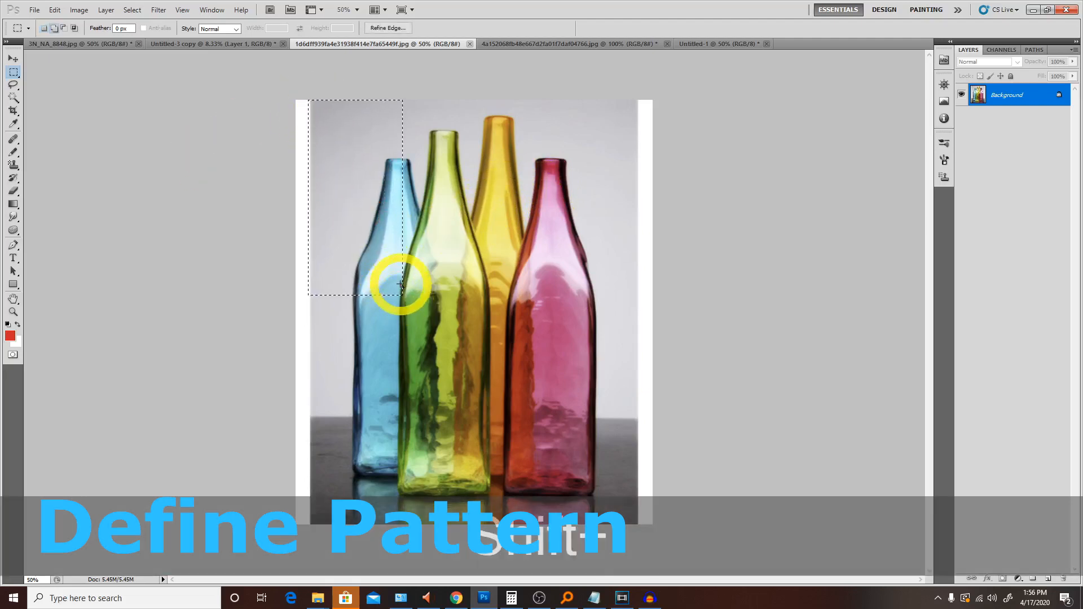
key("shift+BackSpace")
left_click(556, 213)
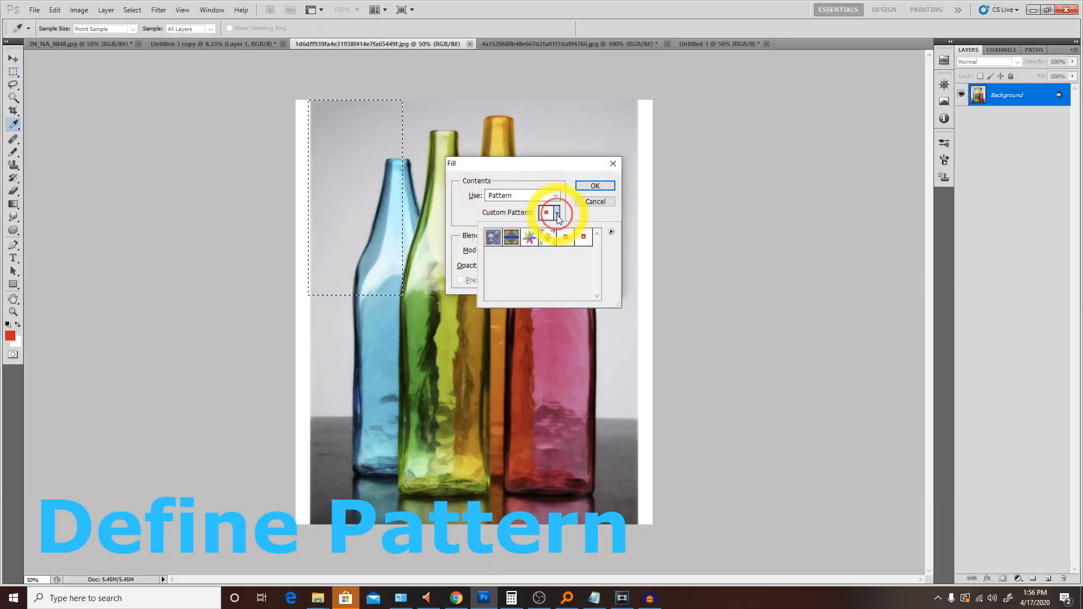
double_click(583, 237)
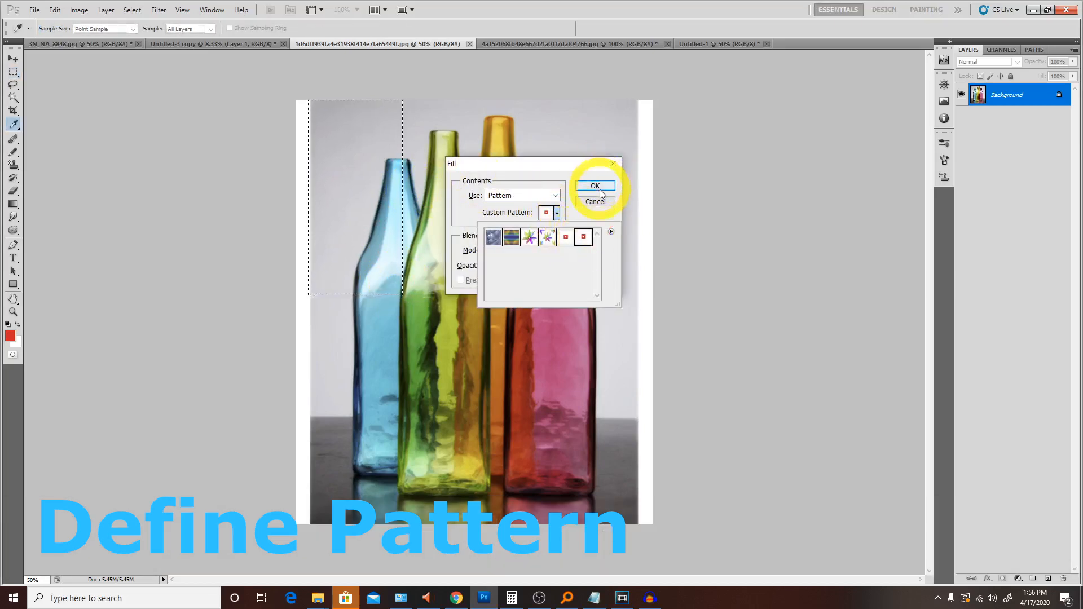
left_click(595, 185)
key("m")
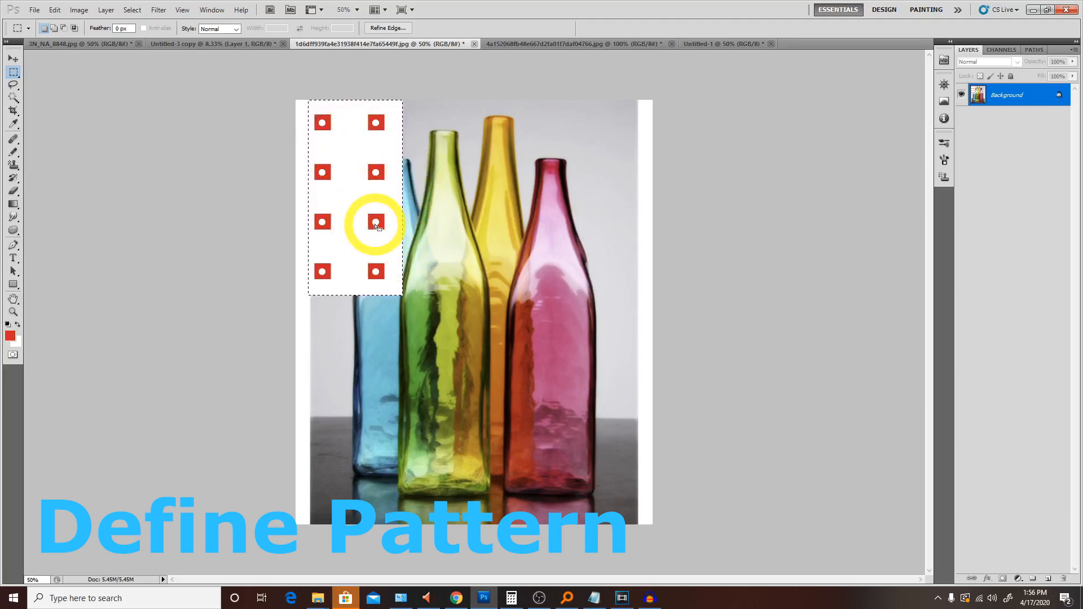
Create a new white RGB document 30 inches wide and 45 inches high at 150 pixels/inch
key("ctrl+n")
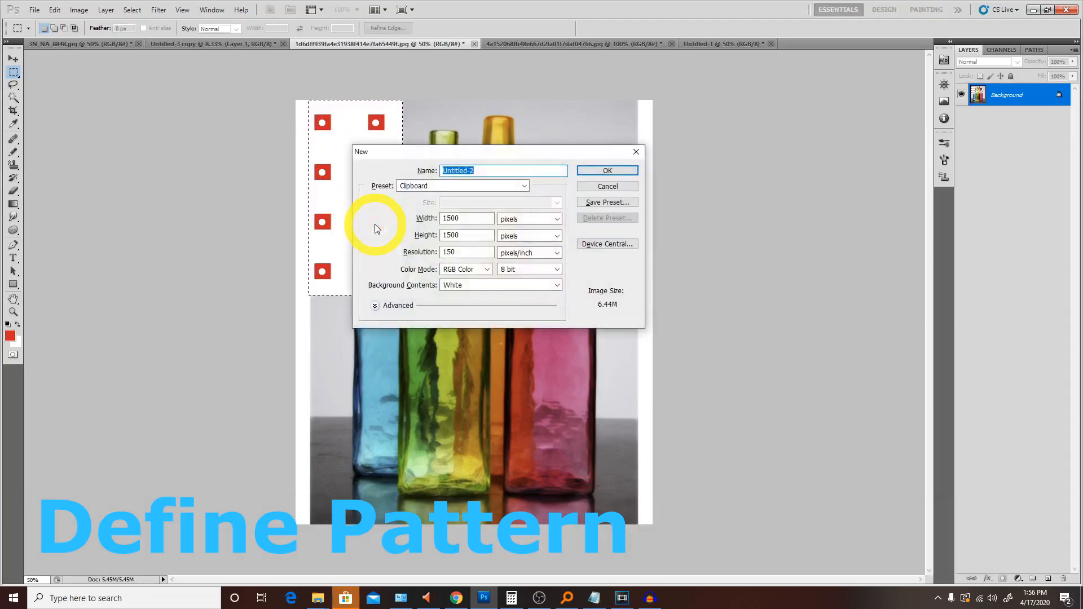
key("Tab")
key("shift+Tab")
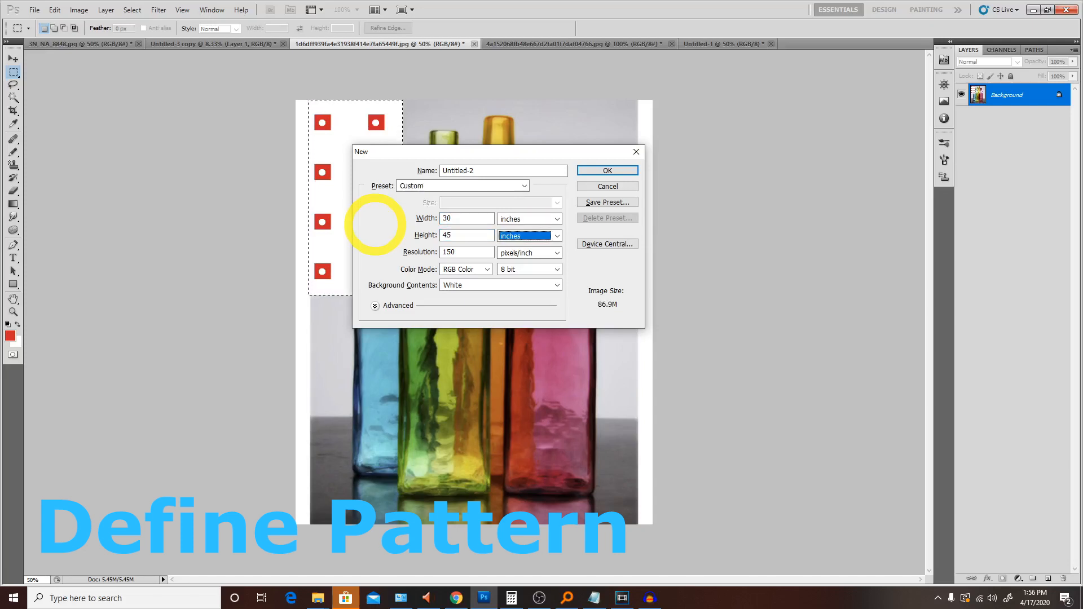
key("Escape")
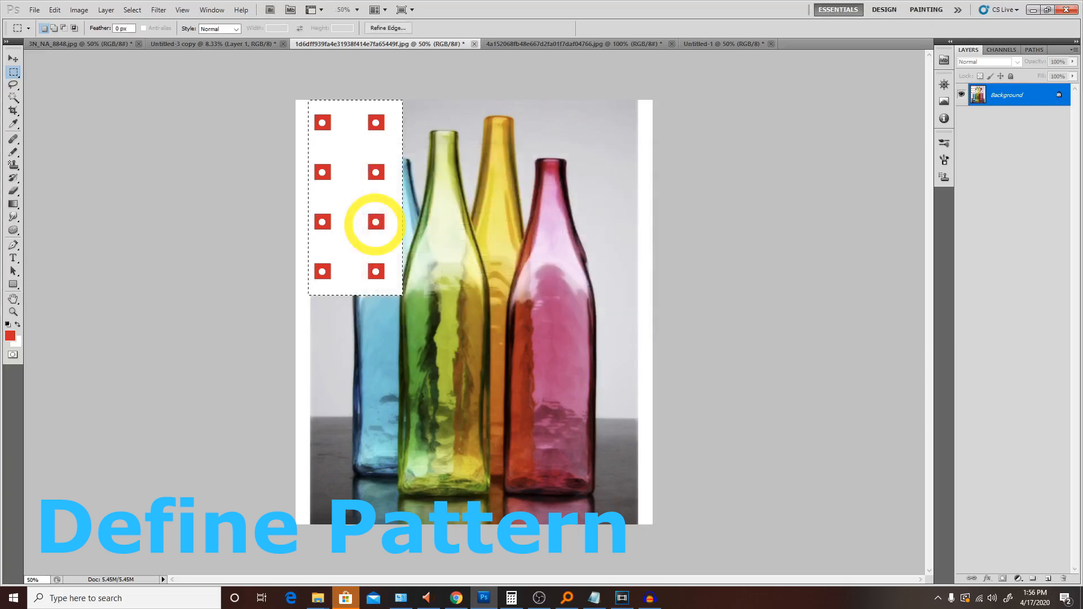
Fill the new blank document with the custom red square pattern
key("shift+BackSpace")
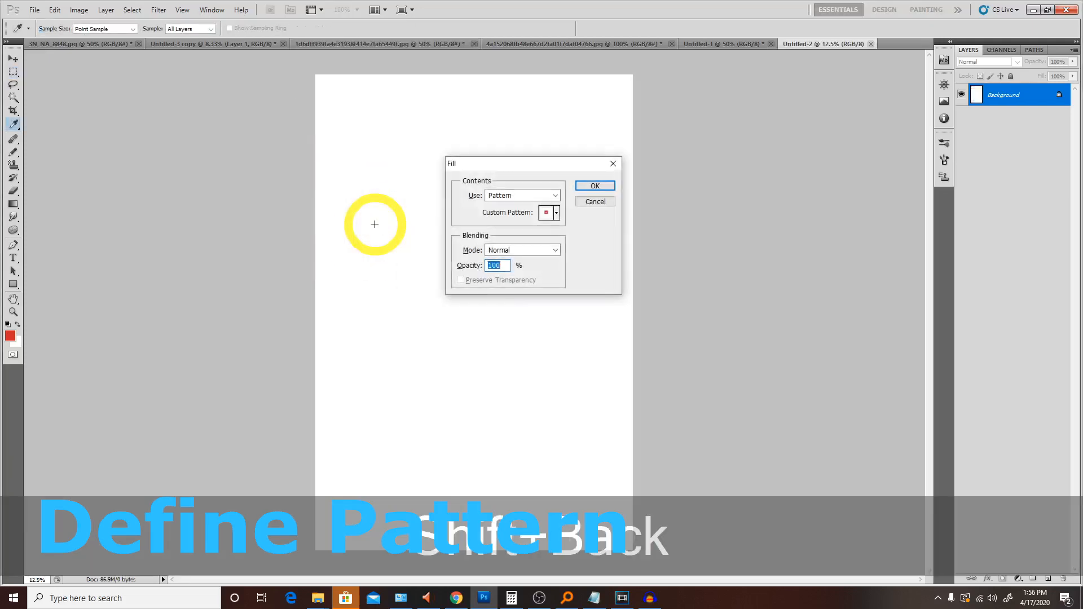
left_click(557, 213)
left_click(585, 240)
left_click(598, 186)
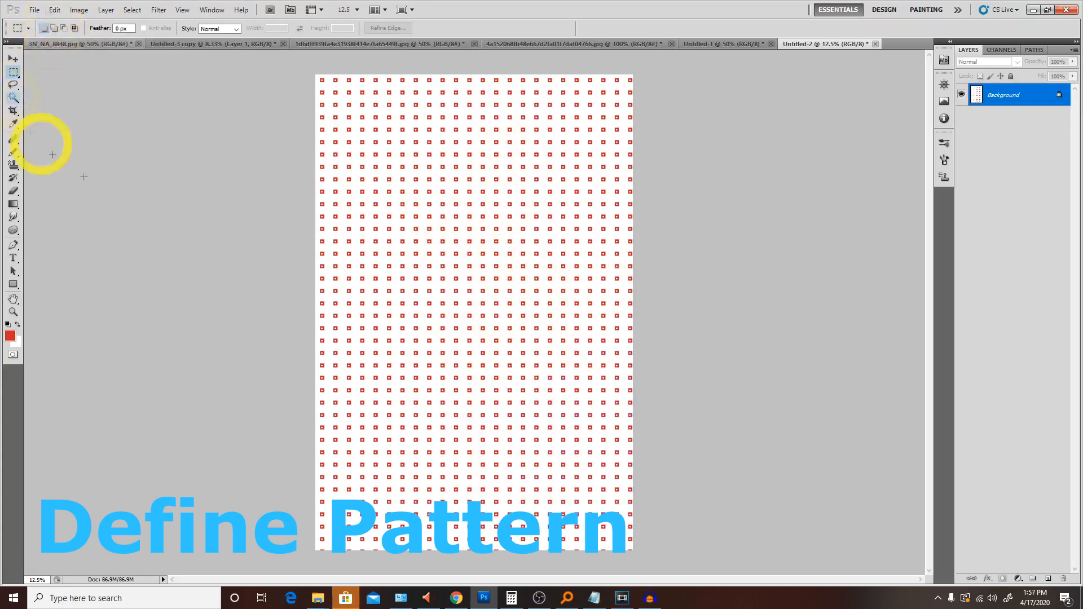
Open the General preferences to view their options
left_click(55, 10)
left_click(51, 10)
left_click(53, 11)
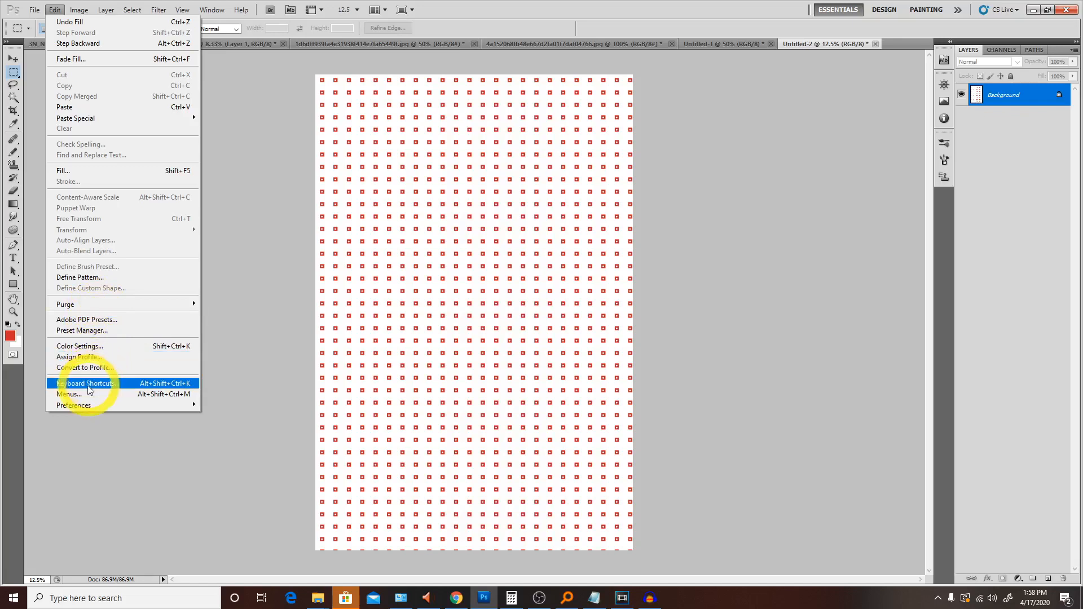
mouse_move(81, 409)
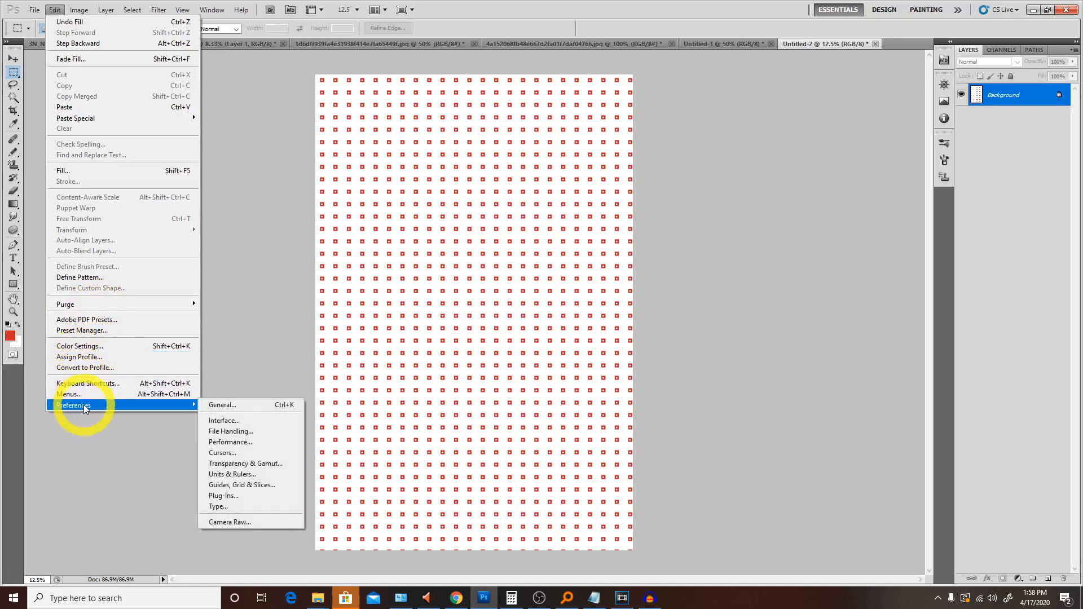
left_click(86, 406)
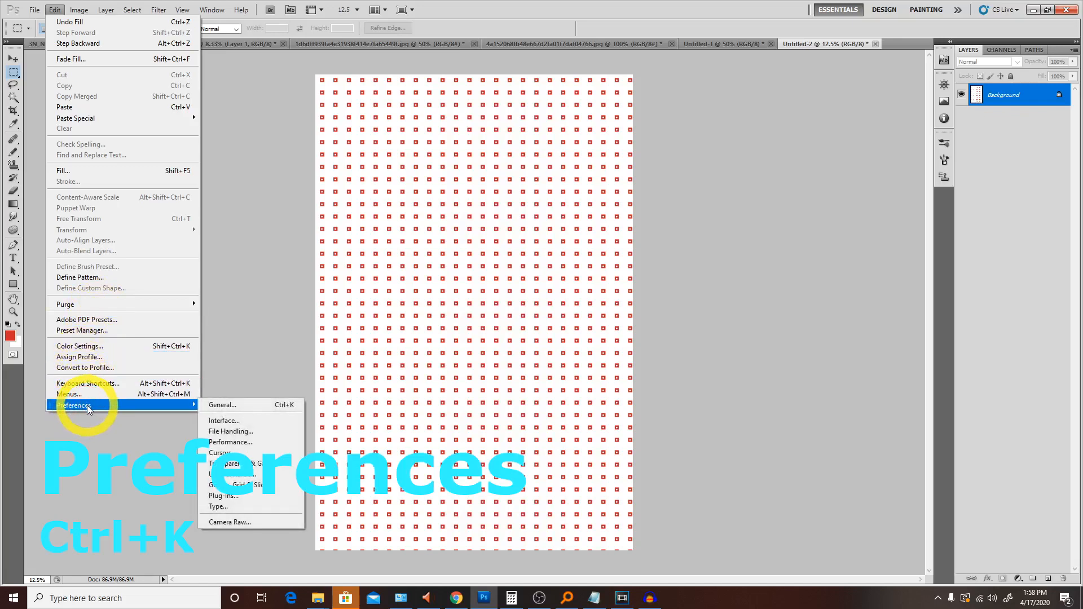
left_click(219, 409)
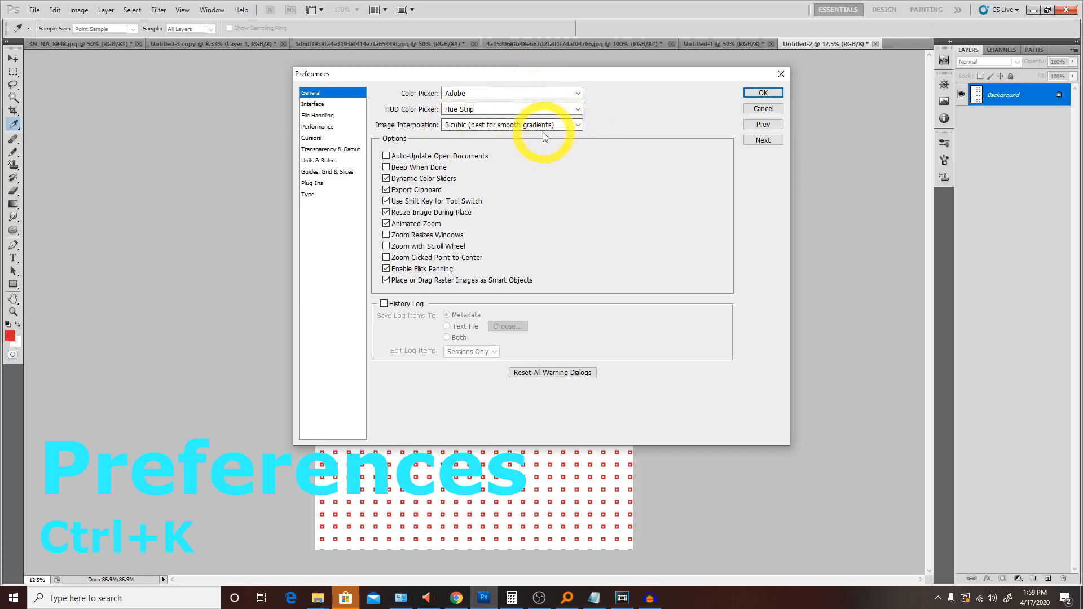
In the Interface preferences, try Black as the Standard Screen Mode color and return it to Gray
left_click(312, 105)
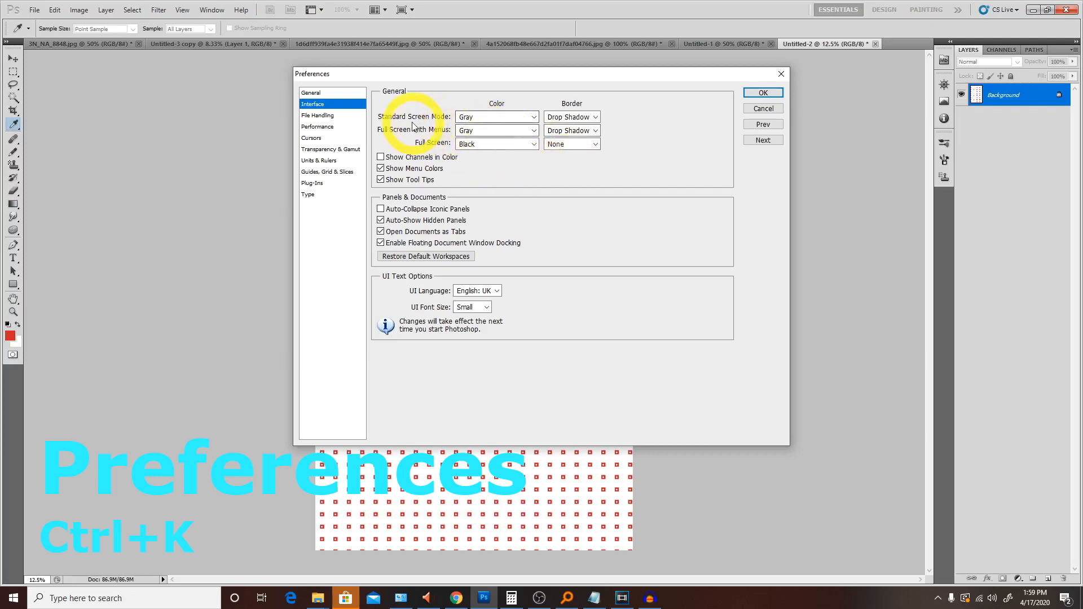
left_click(532, 117)
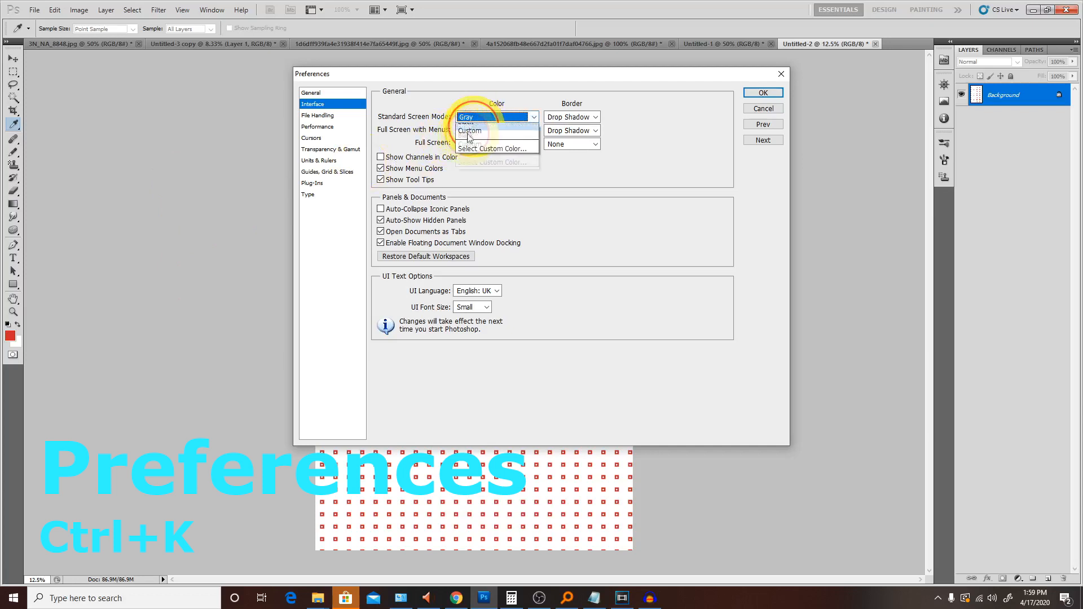
left_click(467, 138)
left_click(480, 117)
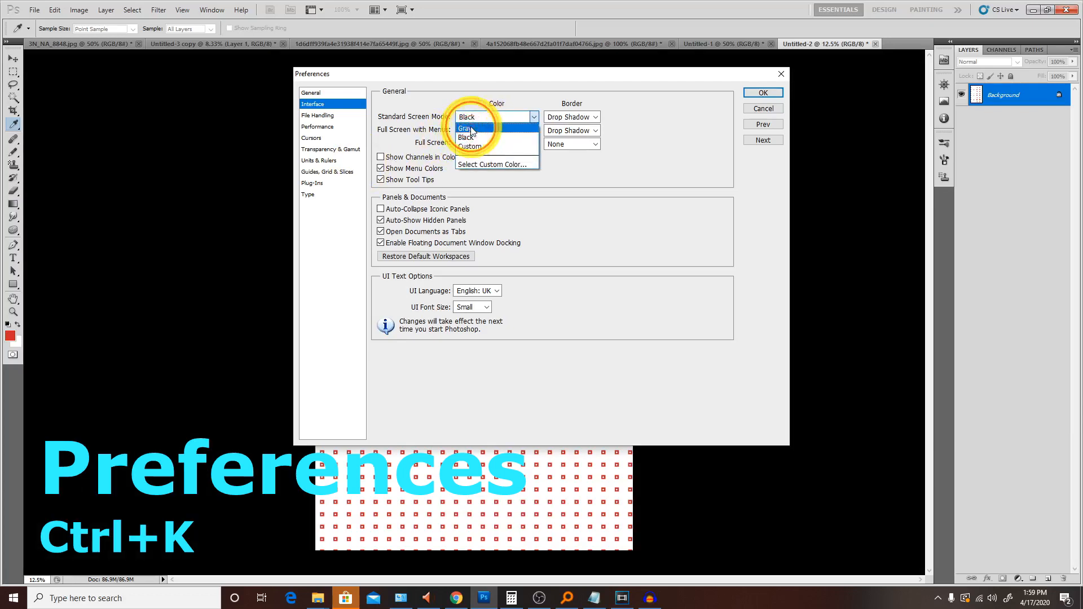
left_click(465, 128)
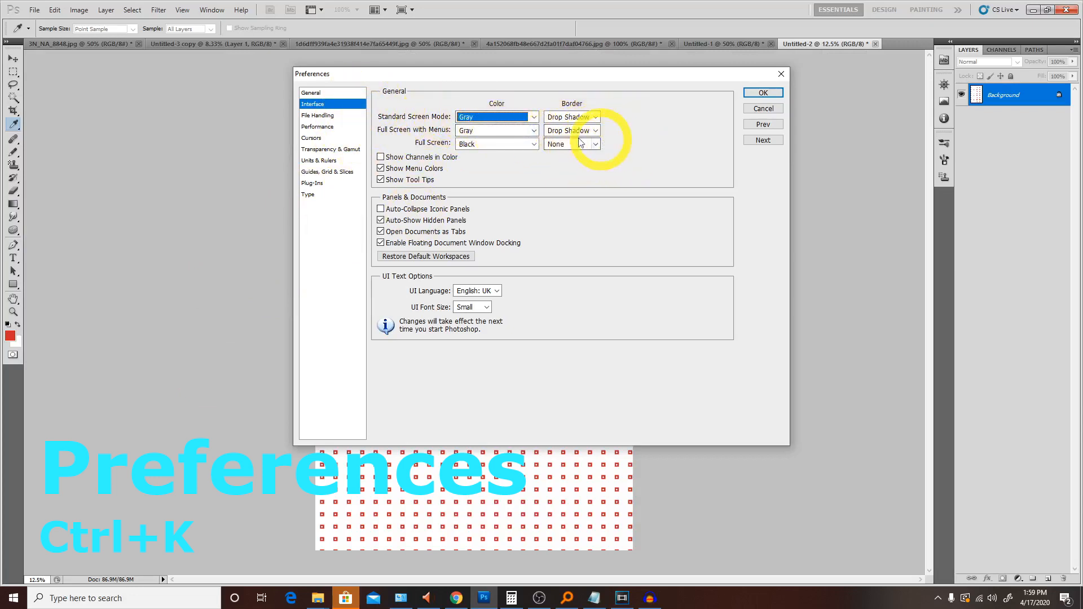
Review the File Handling, Performance and Cursors preferences, including the scratch disks and the number of history states
left_click(319, 118)
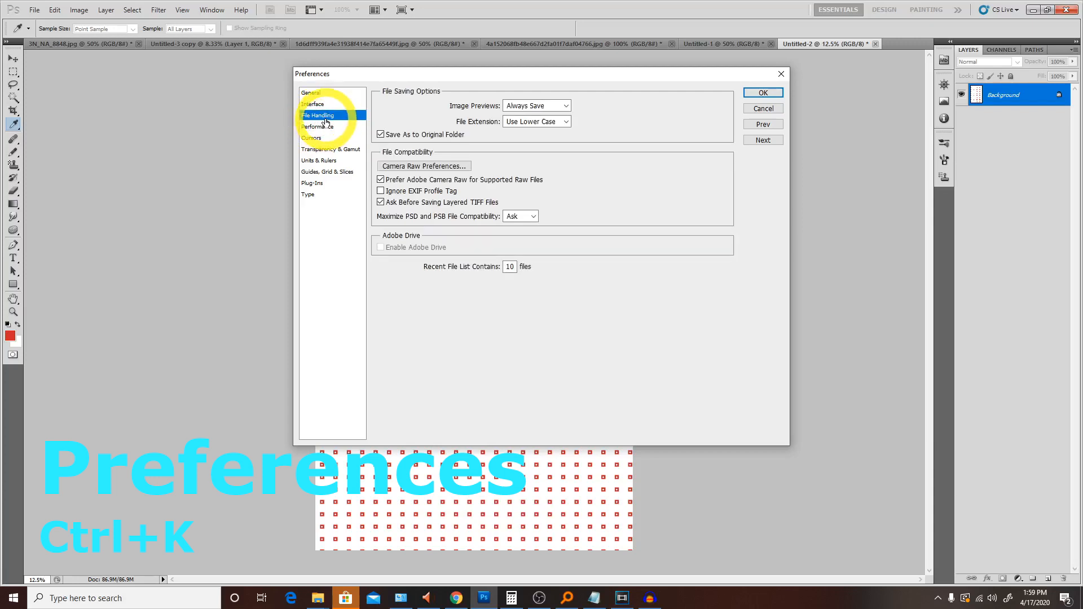
left_click(325, 127)
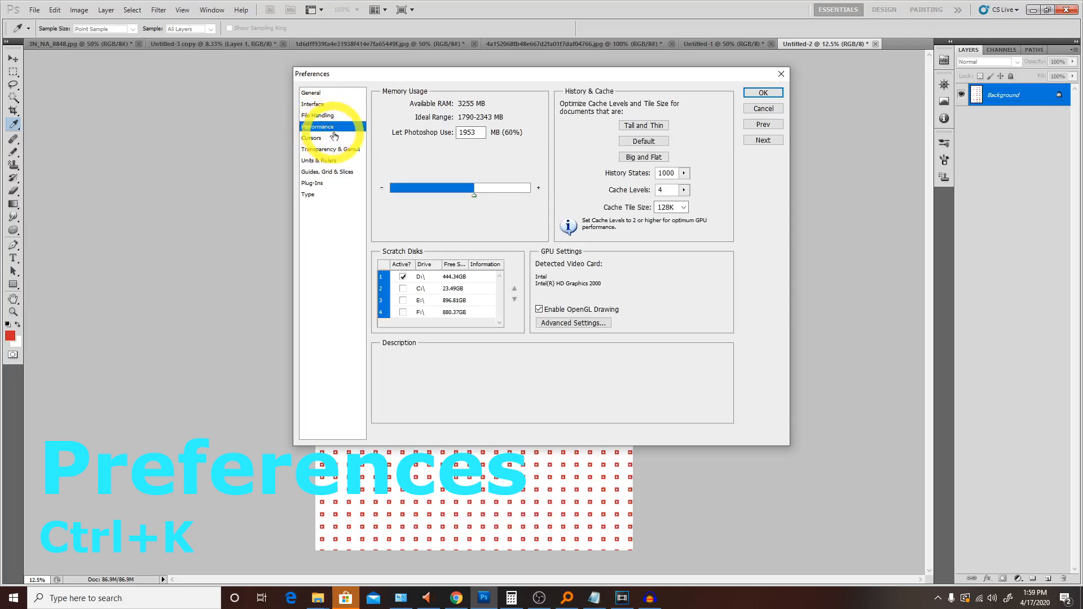
left_click(502, 281)
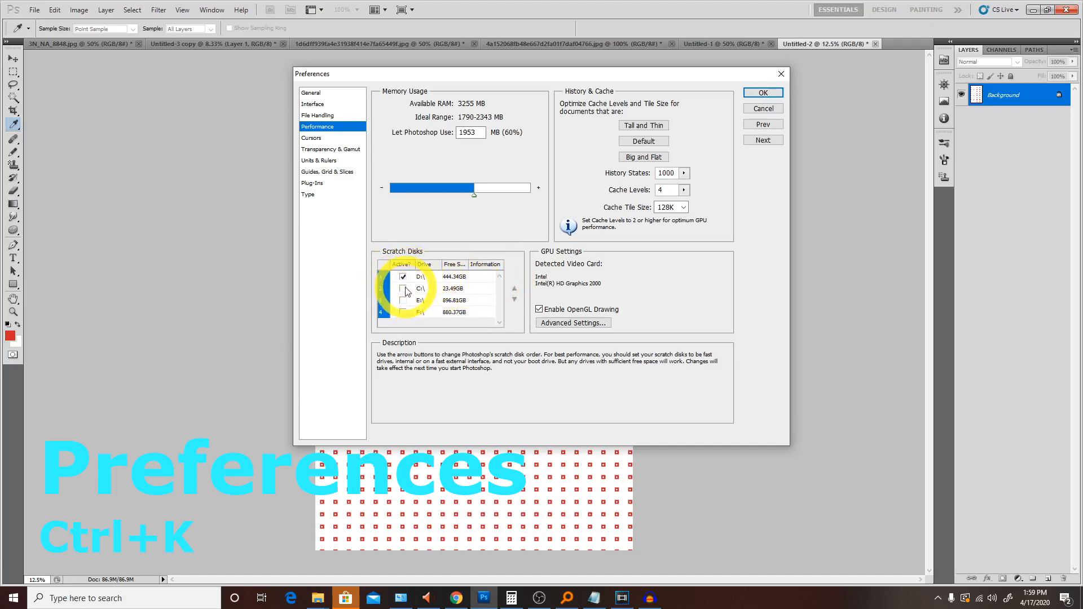
double_click(669, 175)
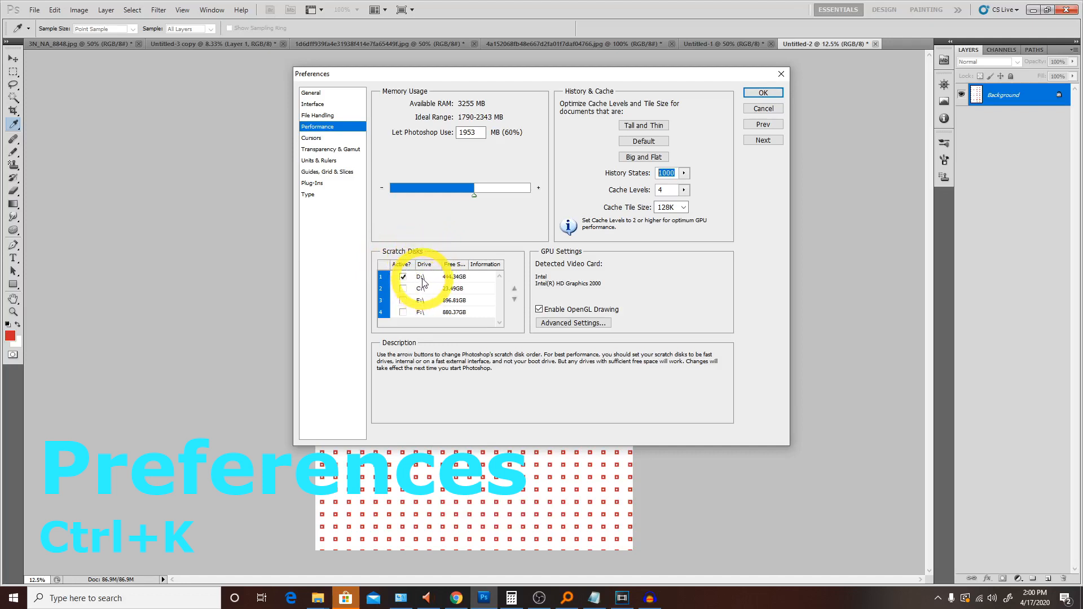
left_click(313, 138)
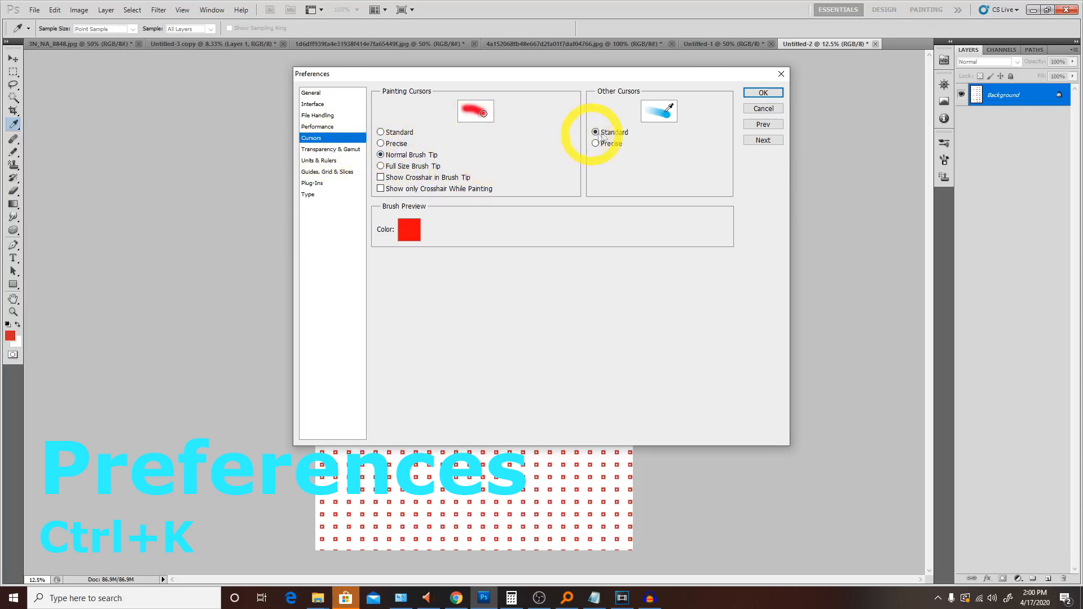
Review the Transparency & Gamut, Units & Rulers, and Guides, Grid & Slices preferences
left_click(314, 149)
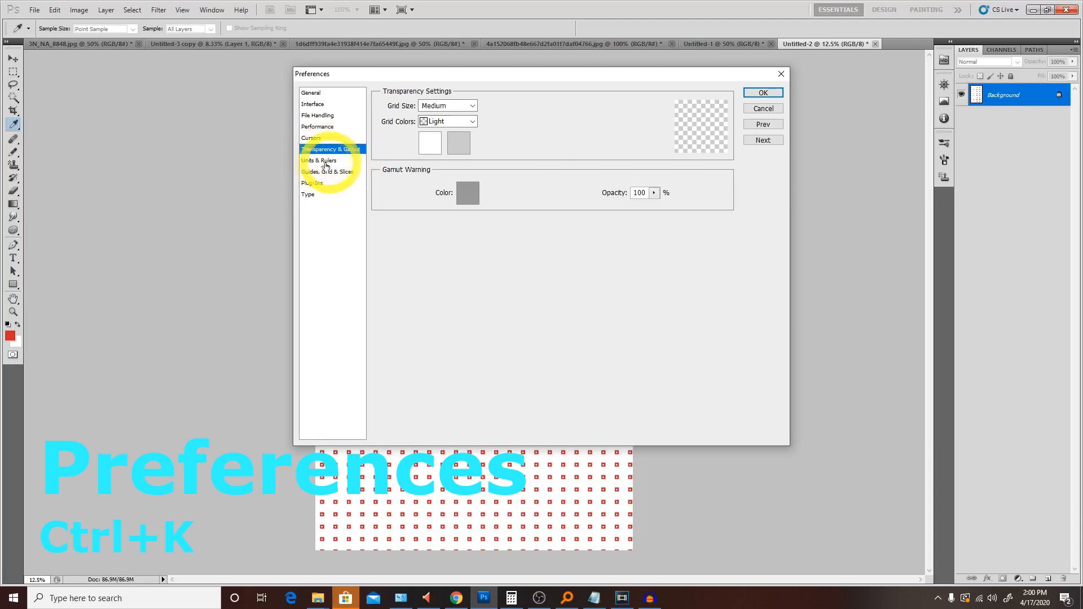
left_click(318, 162)
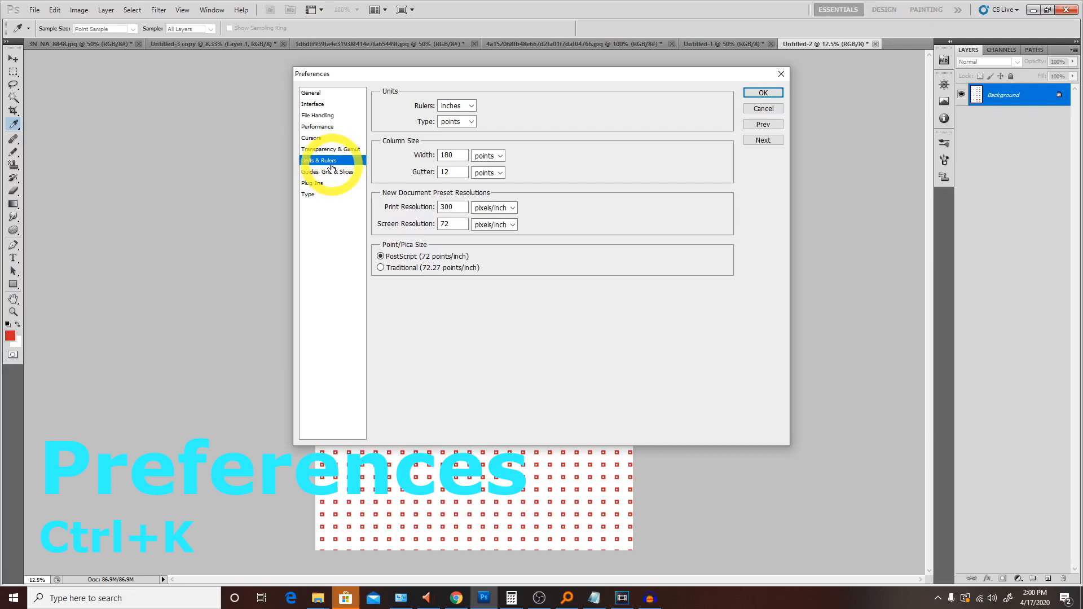
left_click(322, 174)
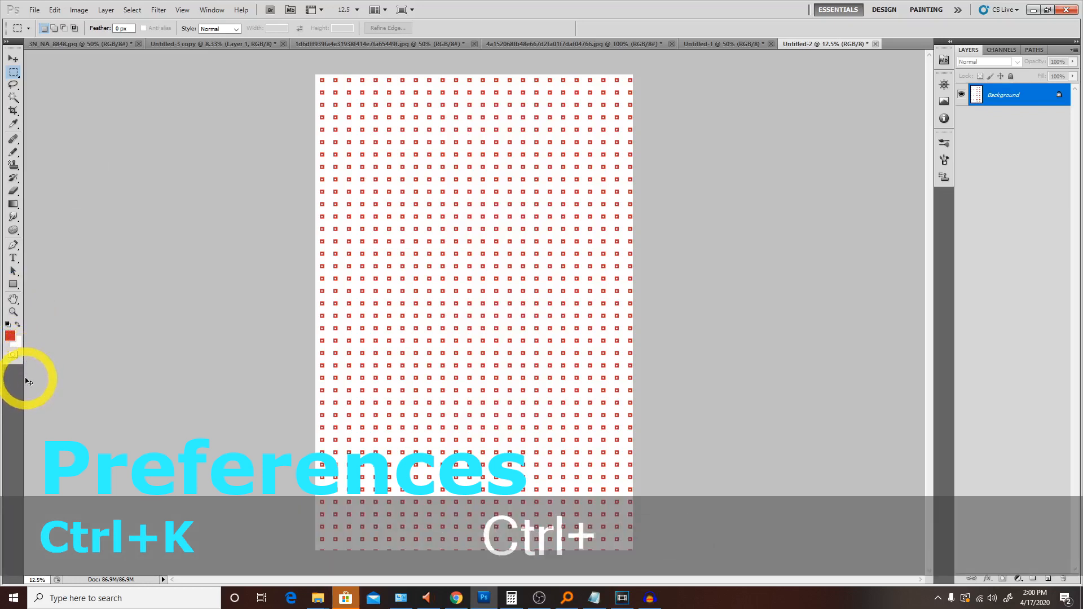
Show the rulers and add a vertical guide at about 9.5 inches and a horizontal guide at about 14 inches
key("ctrl+r")
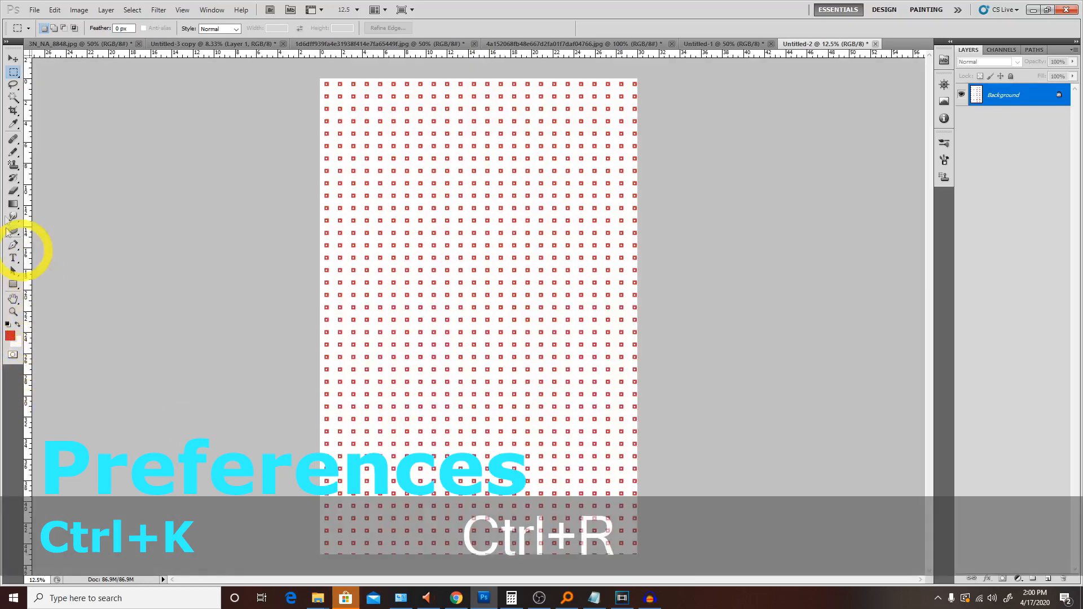
left_click_drag(27, 186, 420, 169)
left_click_drag(460, 52, 443, 226)
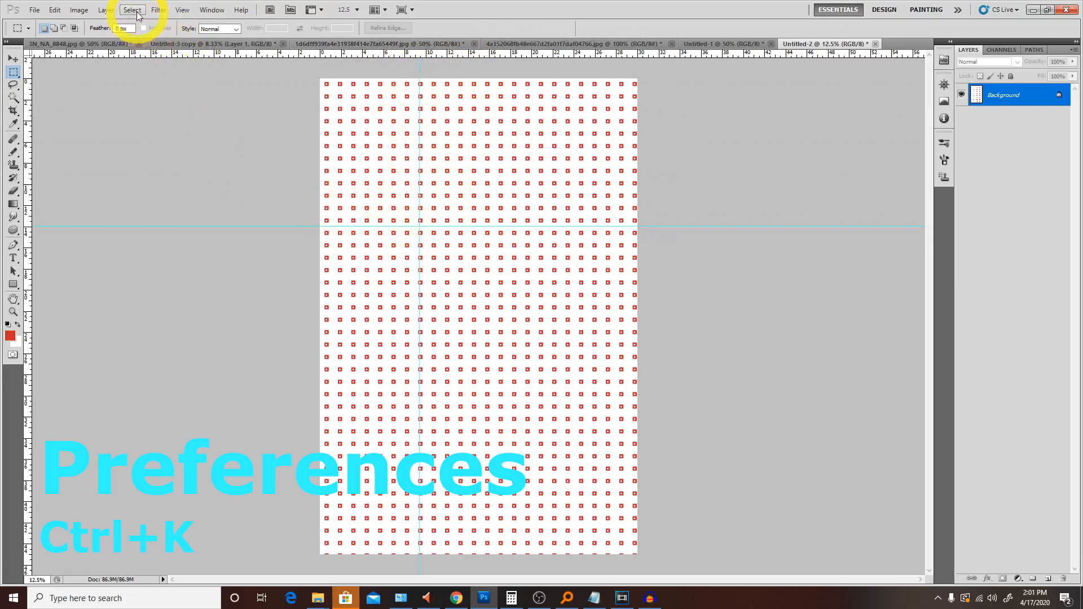
Reopen the Guides, Grid & Slices preferences and look through the available guide colors without changing the current one
left_click(56, 14)
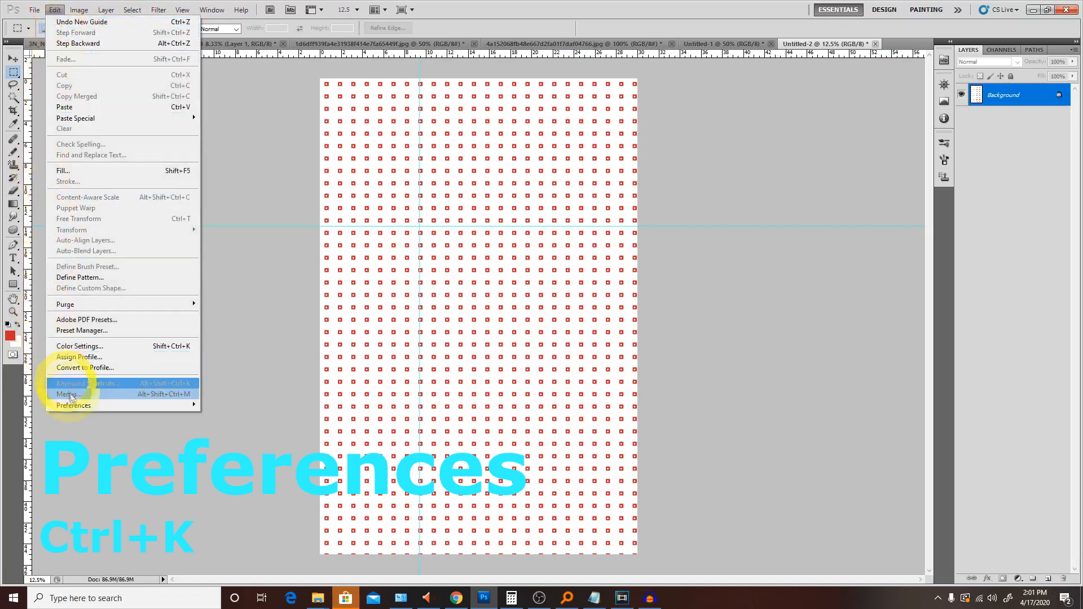
mouse_move(82, 410)
left_click(226, 405)
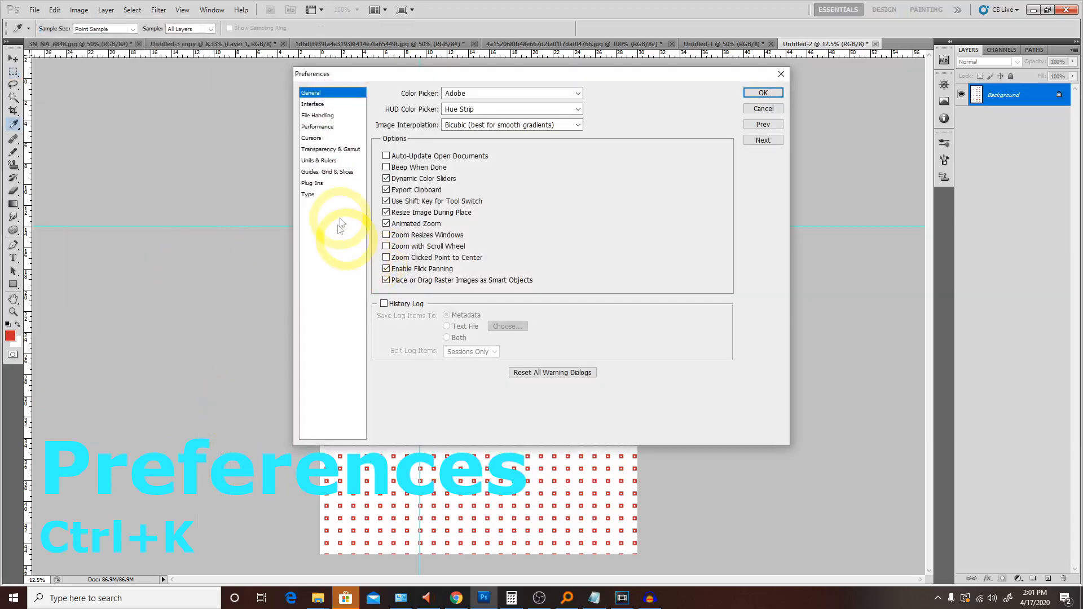
left_click(316, 149)
left_click(319, 161)
left_click(319, 171)
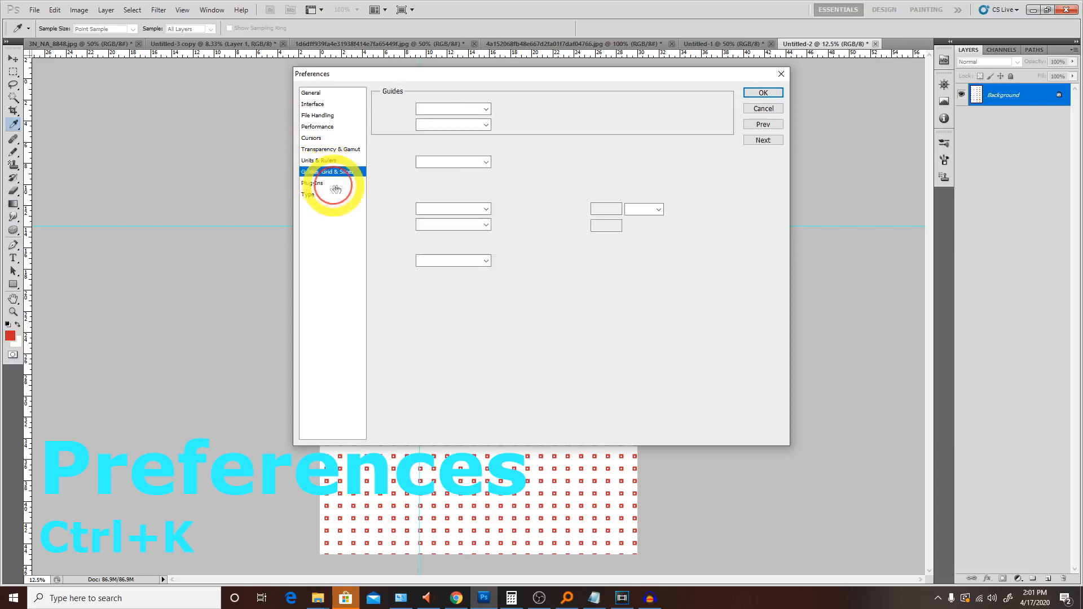
left_click(484, 110)
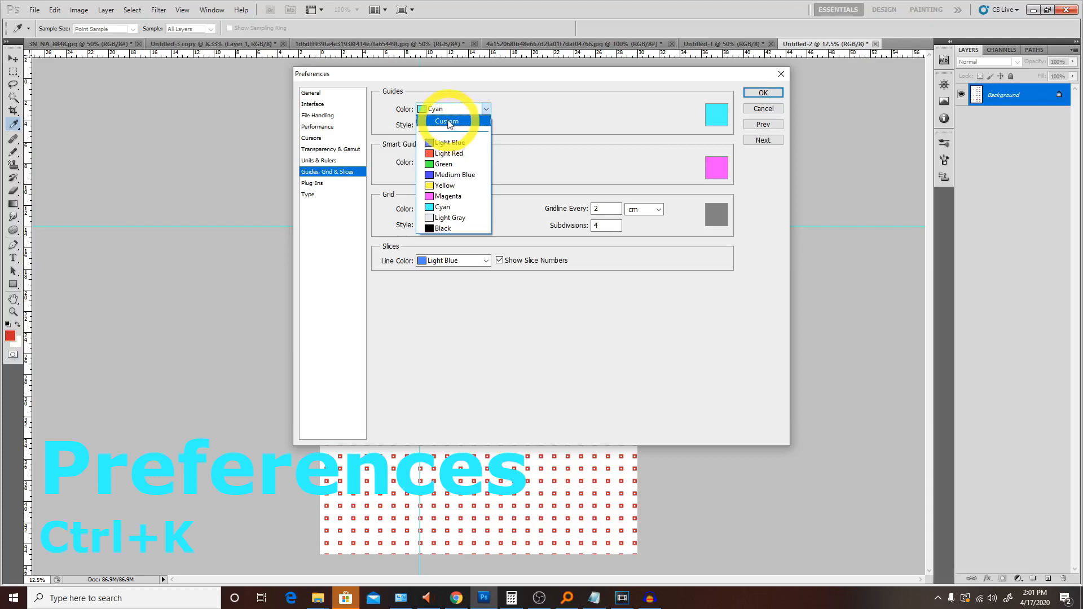
left_click(429, 315)
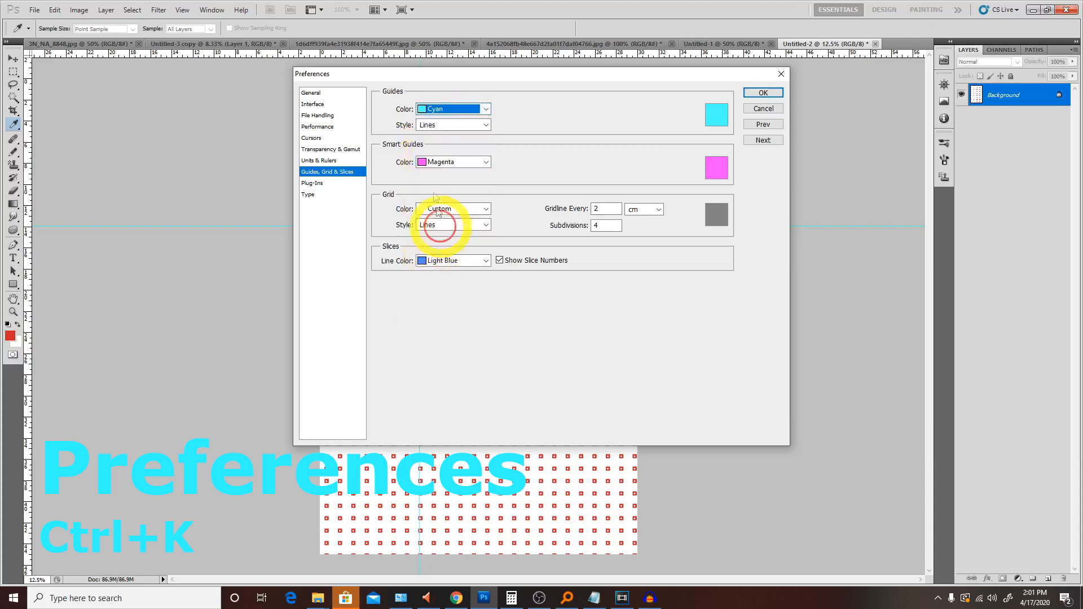
Review the Plug-Ins, Type and Performance preferences, including the history states limit, and close the preferences
left_click(313, 183)
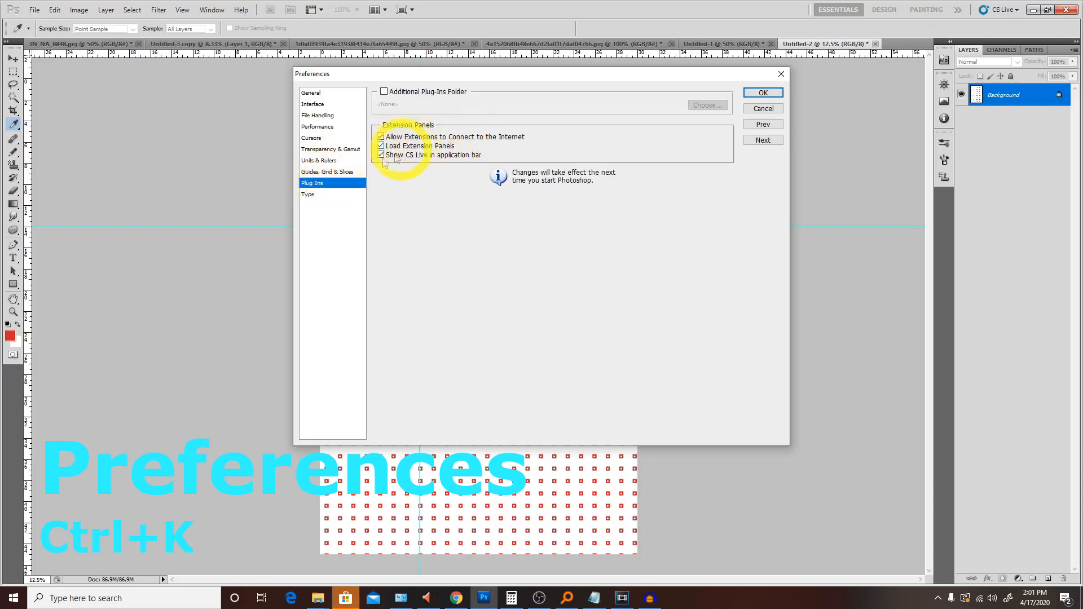
left_click(324, 196)
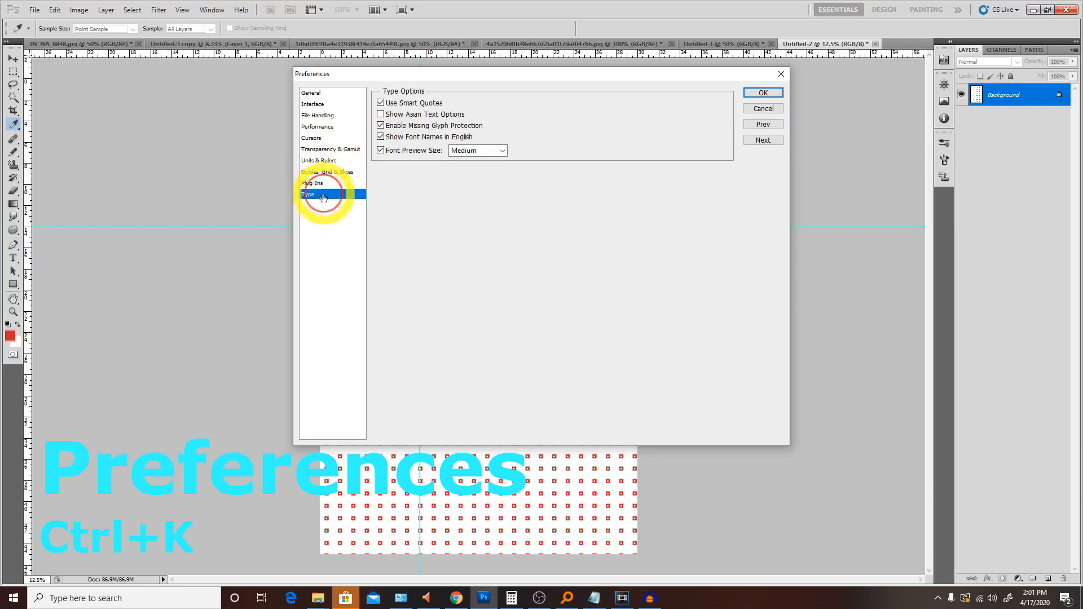
left_click(317, 127)
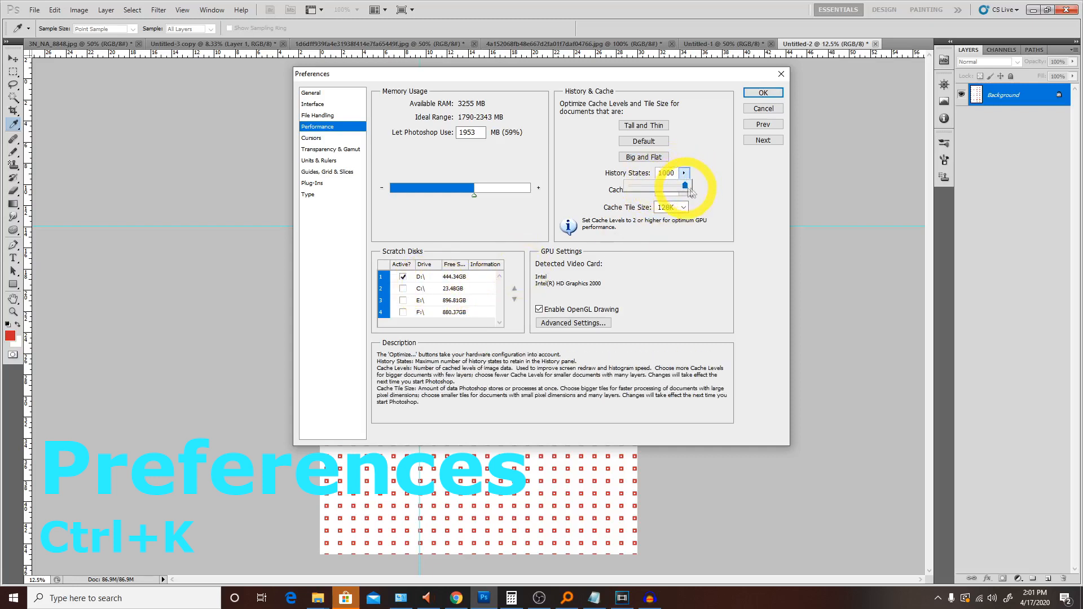
left_click(766, 94)
key("m")
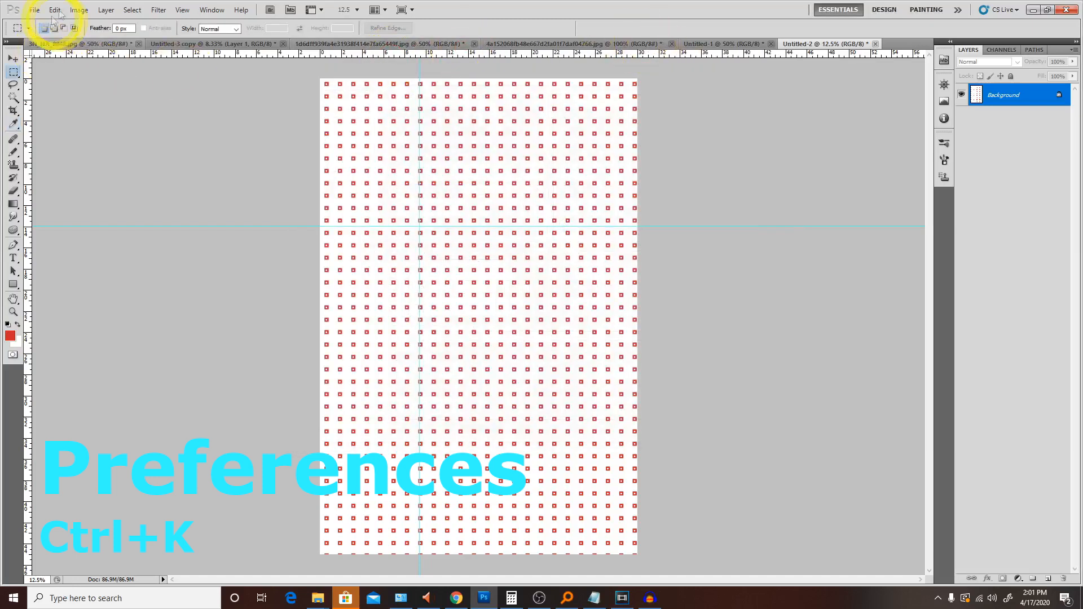
left_click(54, 10)
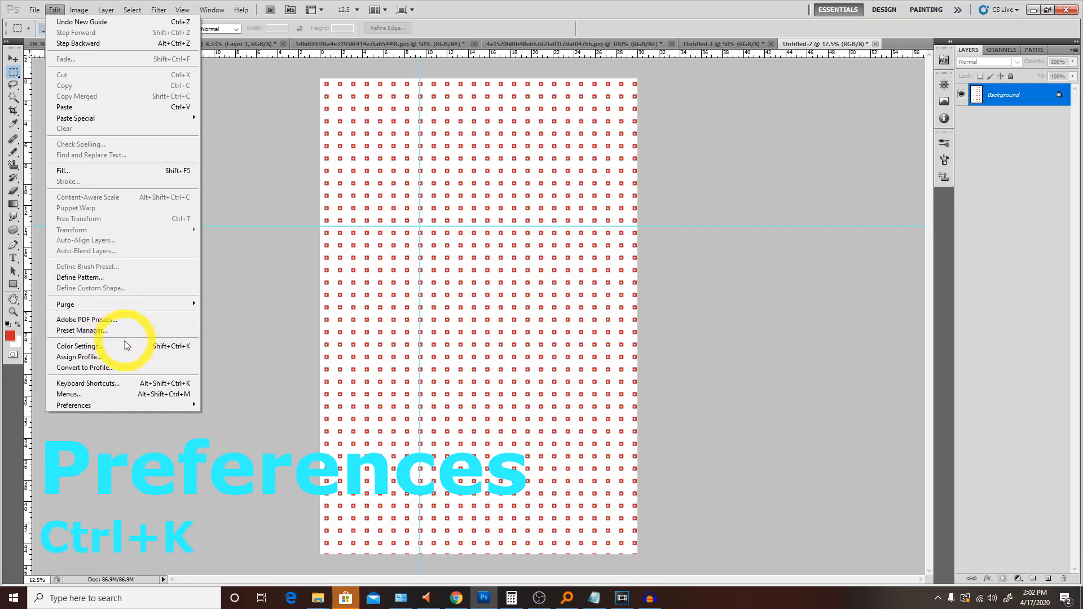
left_click(430, 25)
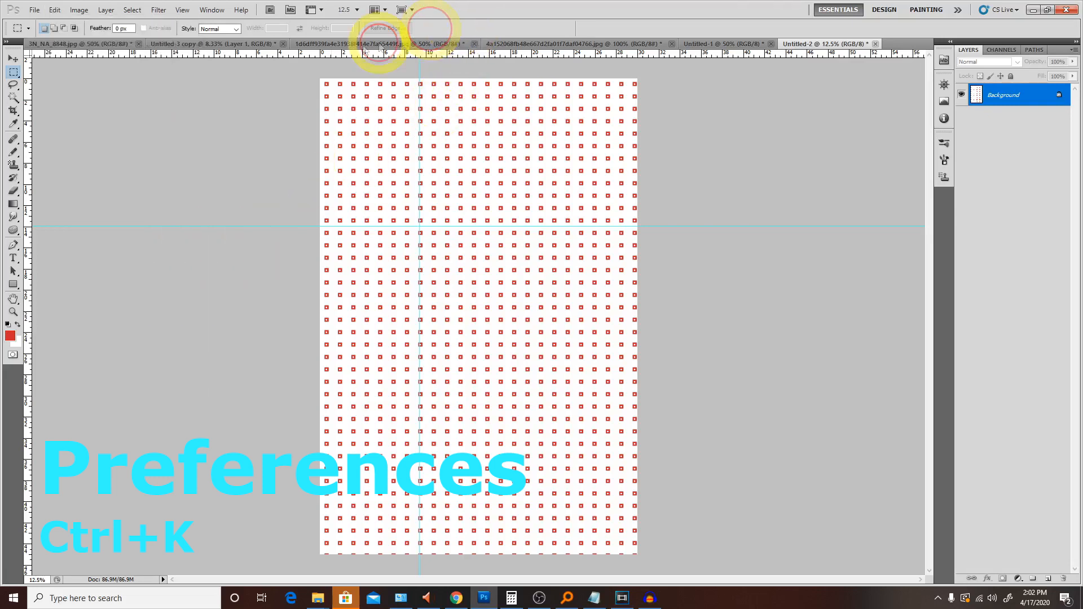
left_click(44, 9)
mouse_move(50, 13)
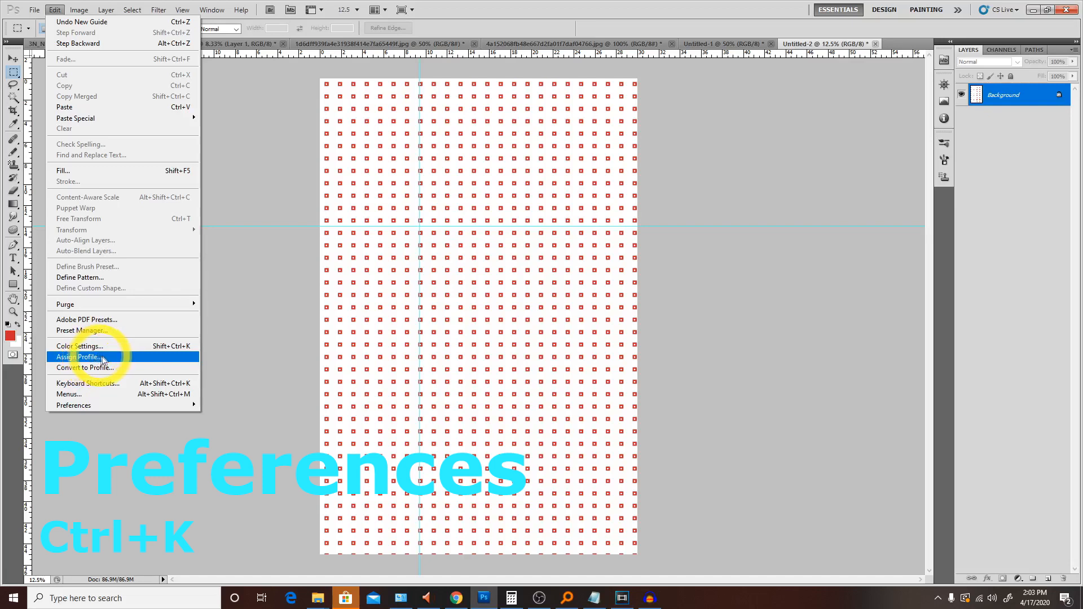
left_click(630, 25)
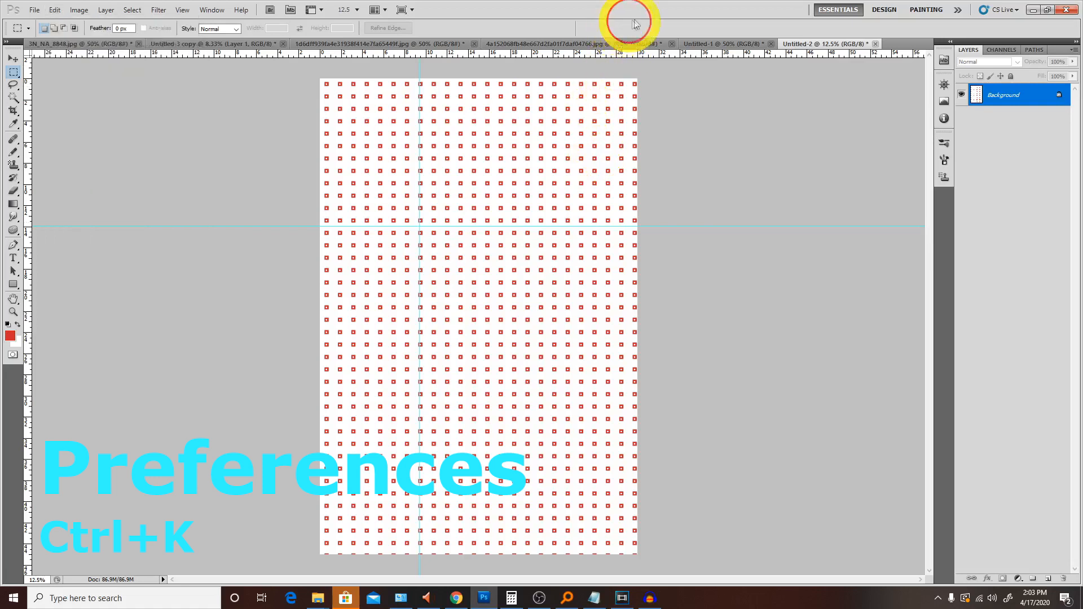